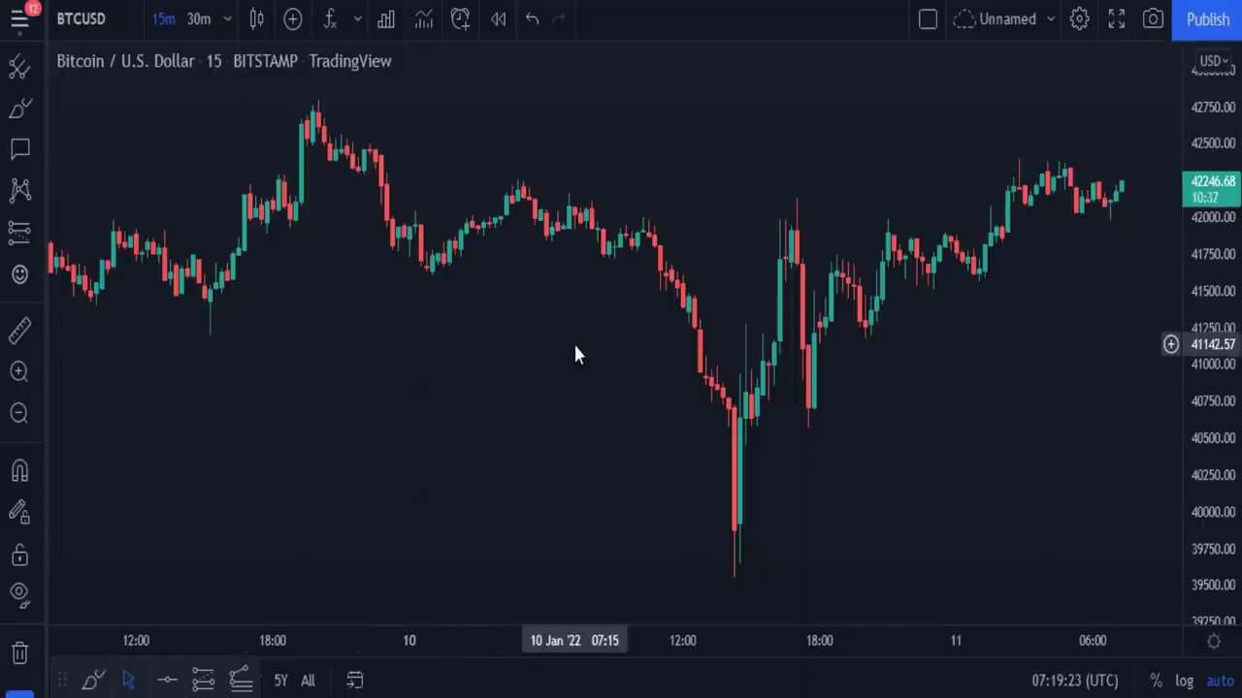
- Brush a rising wavy line, a falling wavy line and a sideways wavy line in the empty area after the latest candles
left_click_drag(995, 339, 7, 413)
left_click_drag(387, 370, 338, 378)
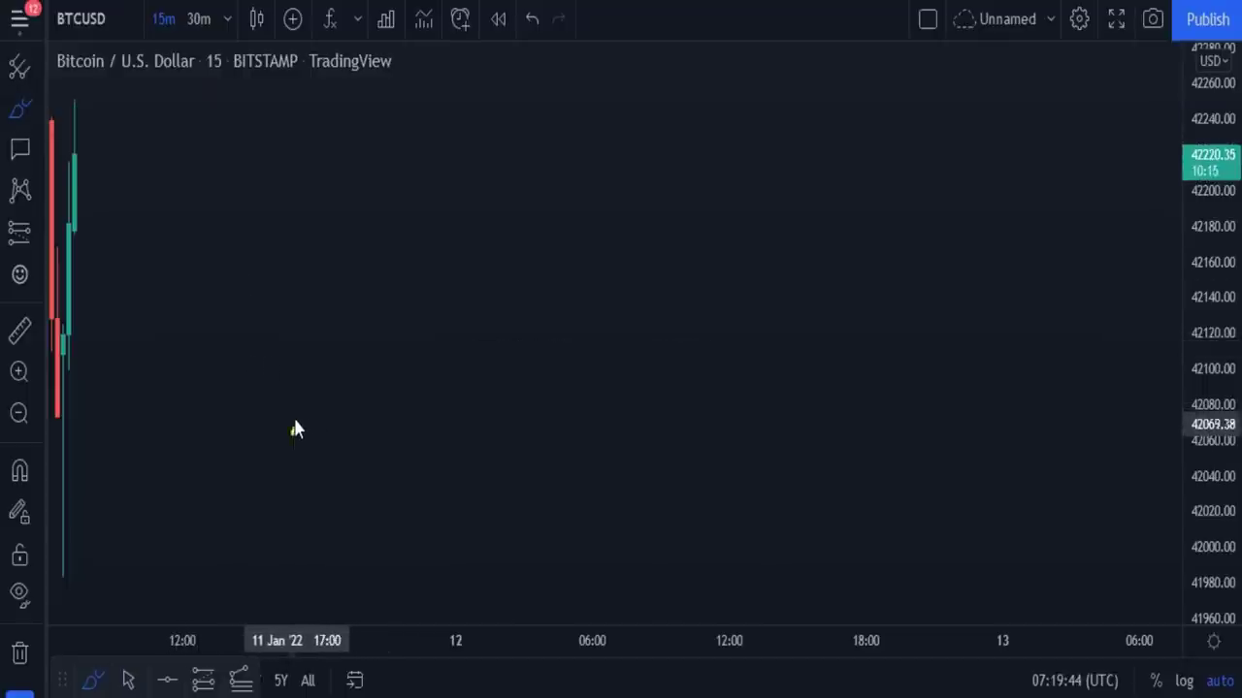
mouse_move(292, 433)
left_mouse_down()
mouse_move(299, 379)
mouse_move(383, 347)
mouse_move(445, 256)
mouse_move(523, 228)
mouse_move(581, 175)
left_mouse_up()
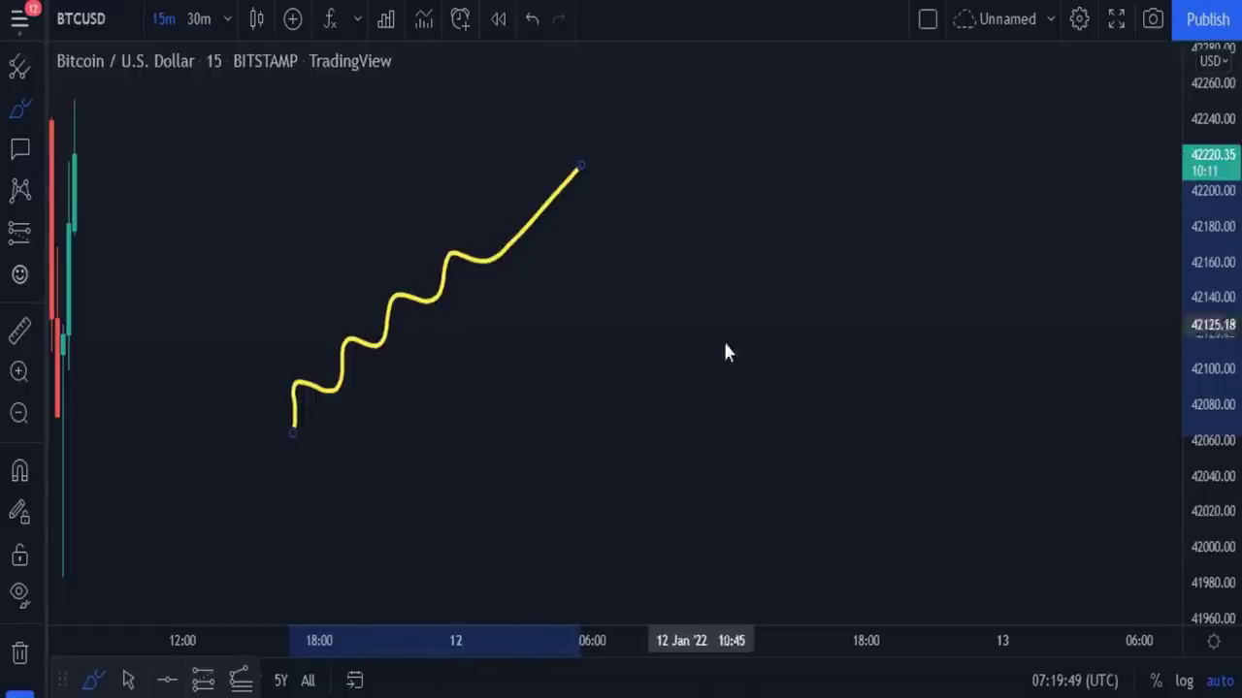
mouse_move(736, 167)
left_mouse_down()
mouse_move(799, 221)
mouse_move(851, 242)
mouse_move(890, 285)
mouse_move(882, 328)
mouse_move(964, 424)
left_mouse_up()
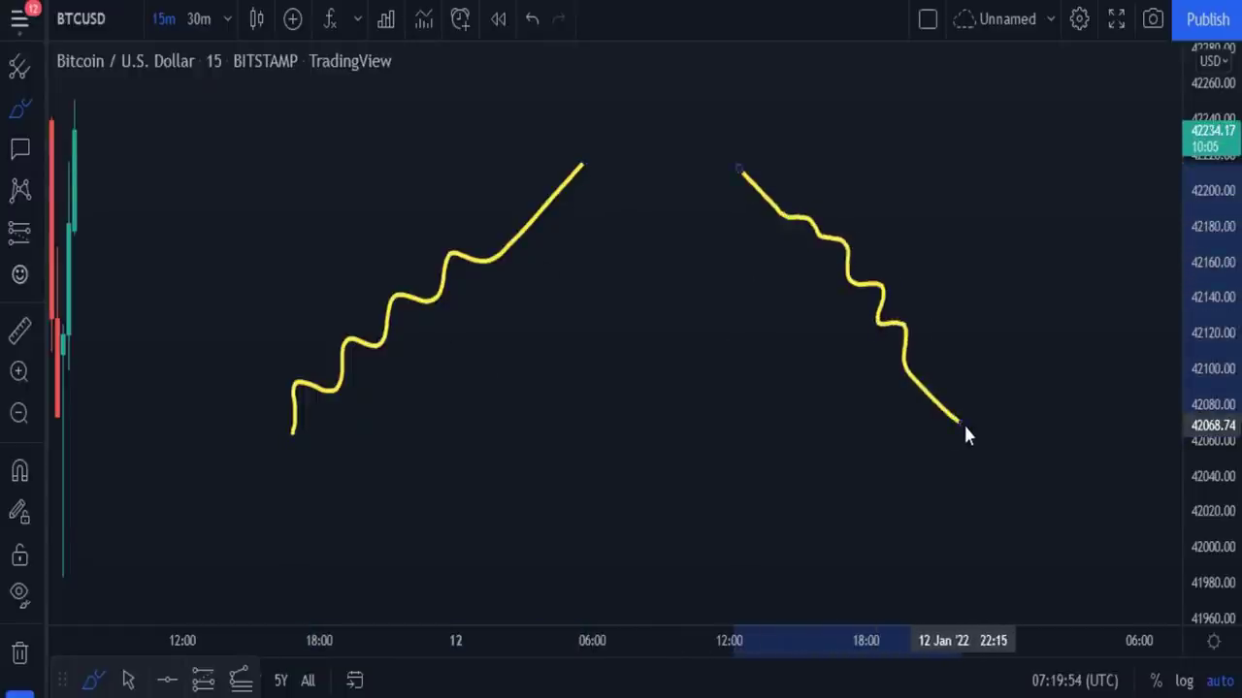
mouse_move(435, 419)
left_mouse_down()
mouse_move(454, 395)
mouse_move(674, 403)
mouse_move(765, 371)
mouse_move(832, 407)
left_mouse_up()
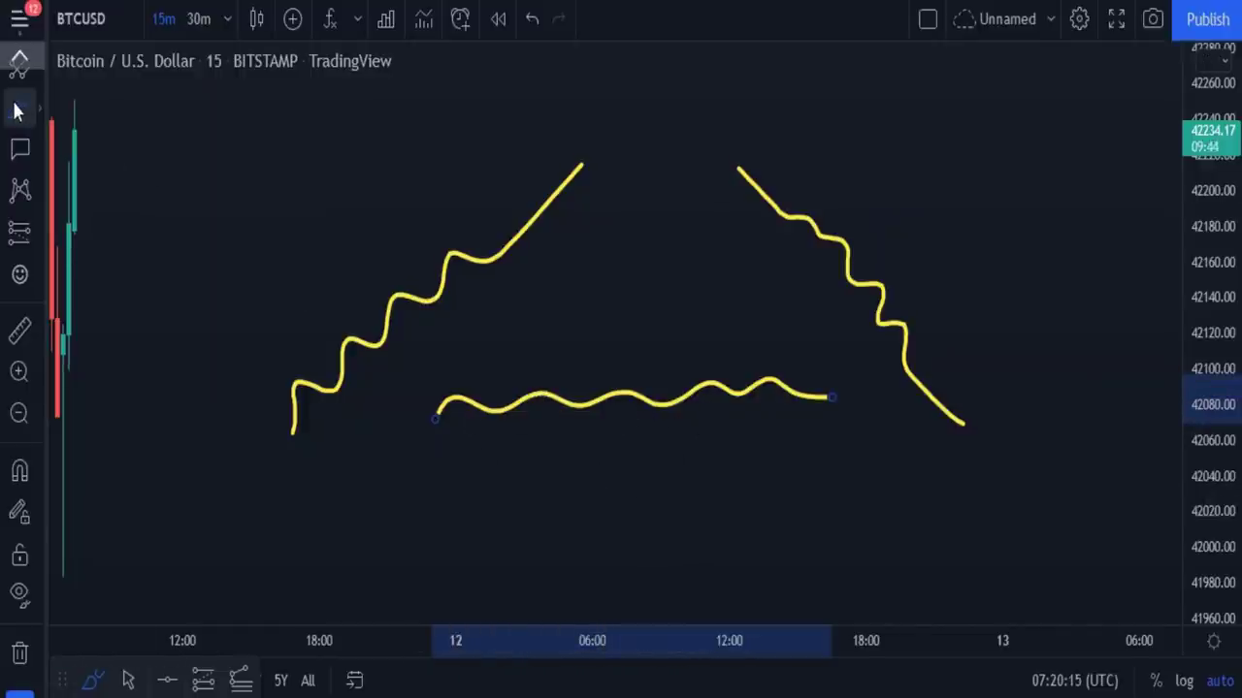
- Replace the wavy lines with a brushed sideways wave that turns downward, with an angle arc drawn inside the bend
left_click(20, 656)
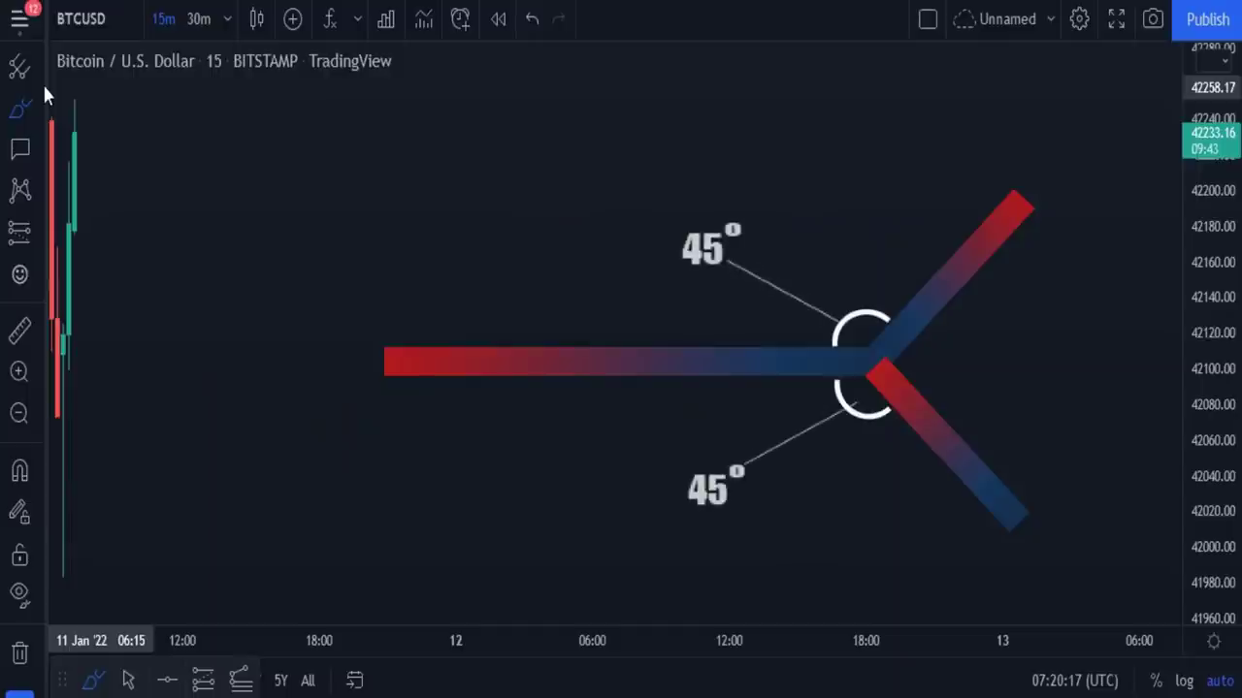
left_click_drag(284, 355, 676, 356)
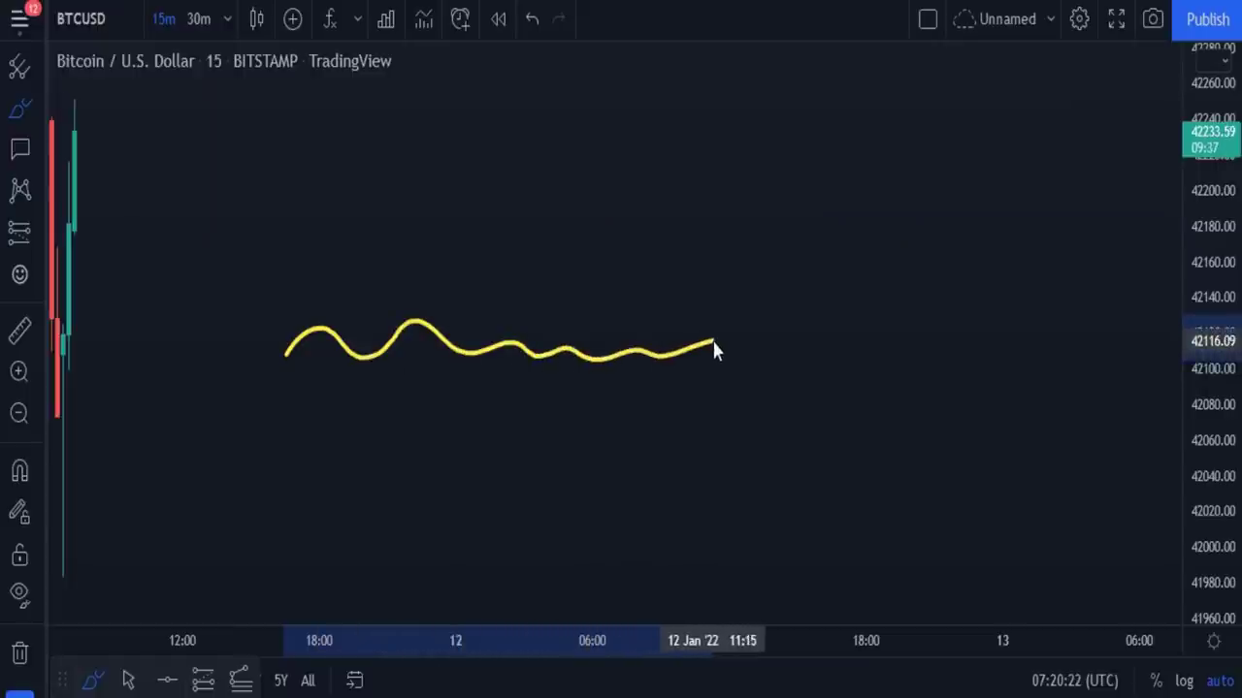
left_click_drag(763, 354, 858, 453)
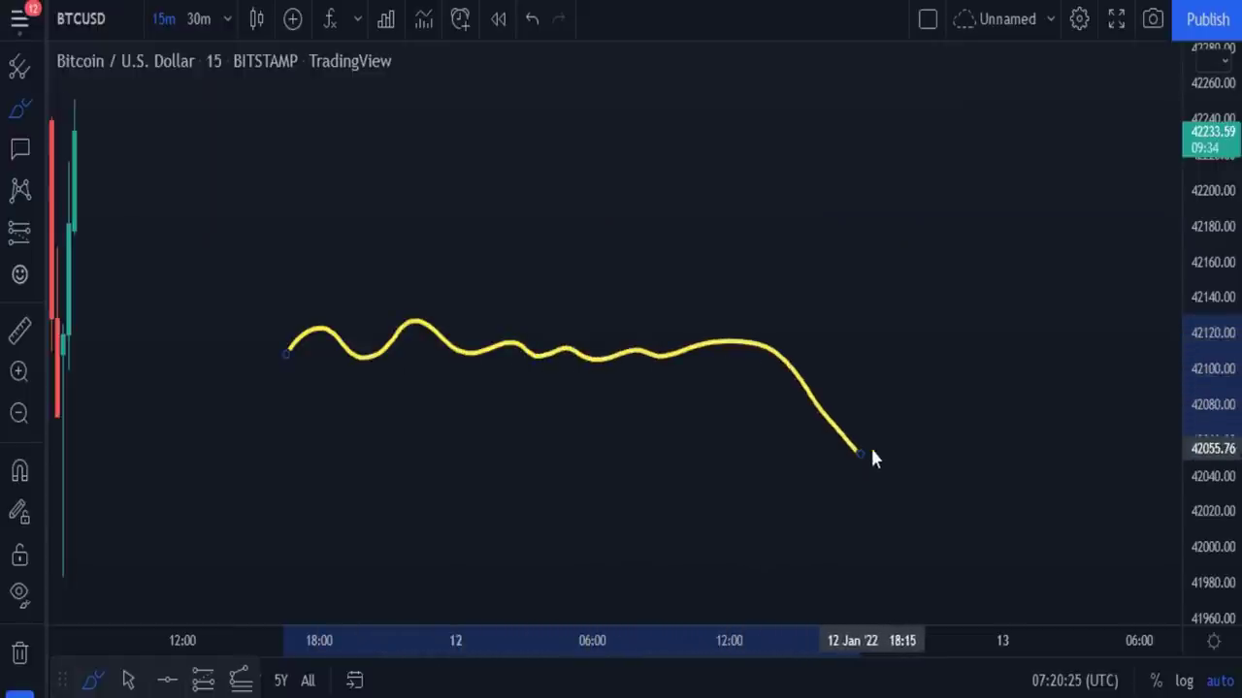
mouse_move(752, 352)
left_mouse_down()
mouse_move(759, 382)
mouse_move(804, 388)
left_mouse_up()
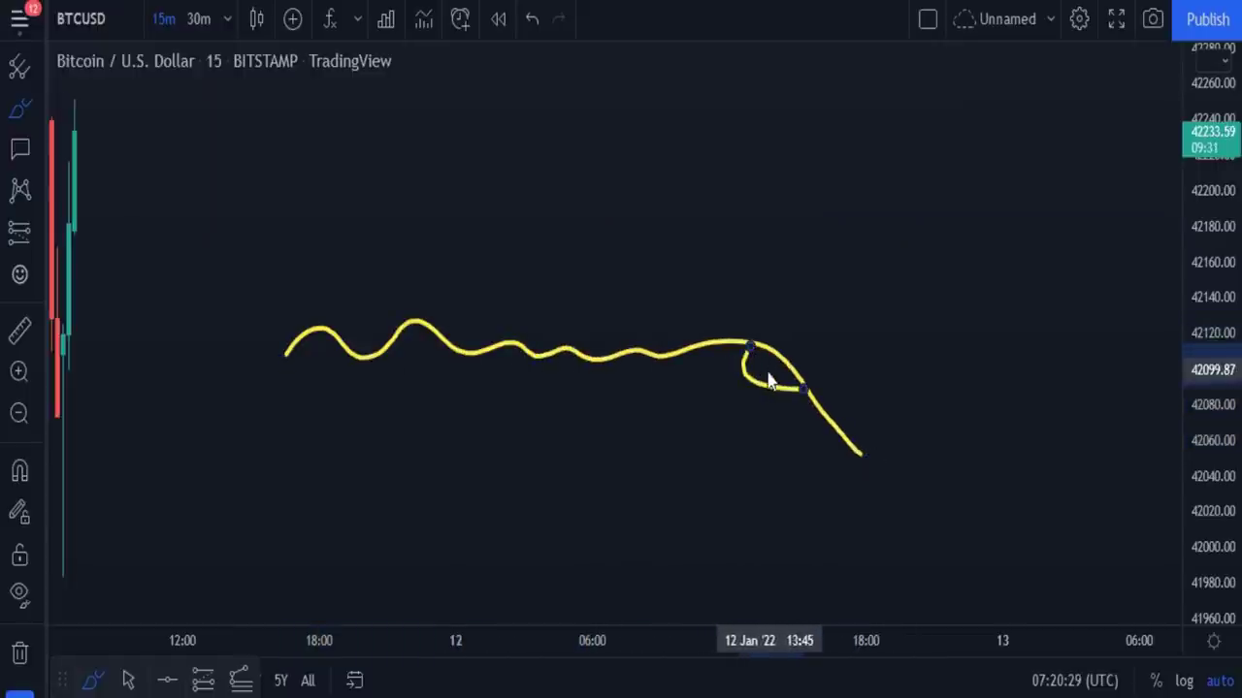
- Label the downward bend's arc with a callout reading "45"
left_click(743, 388)
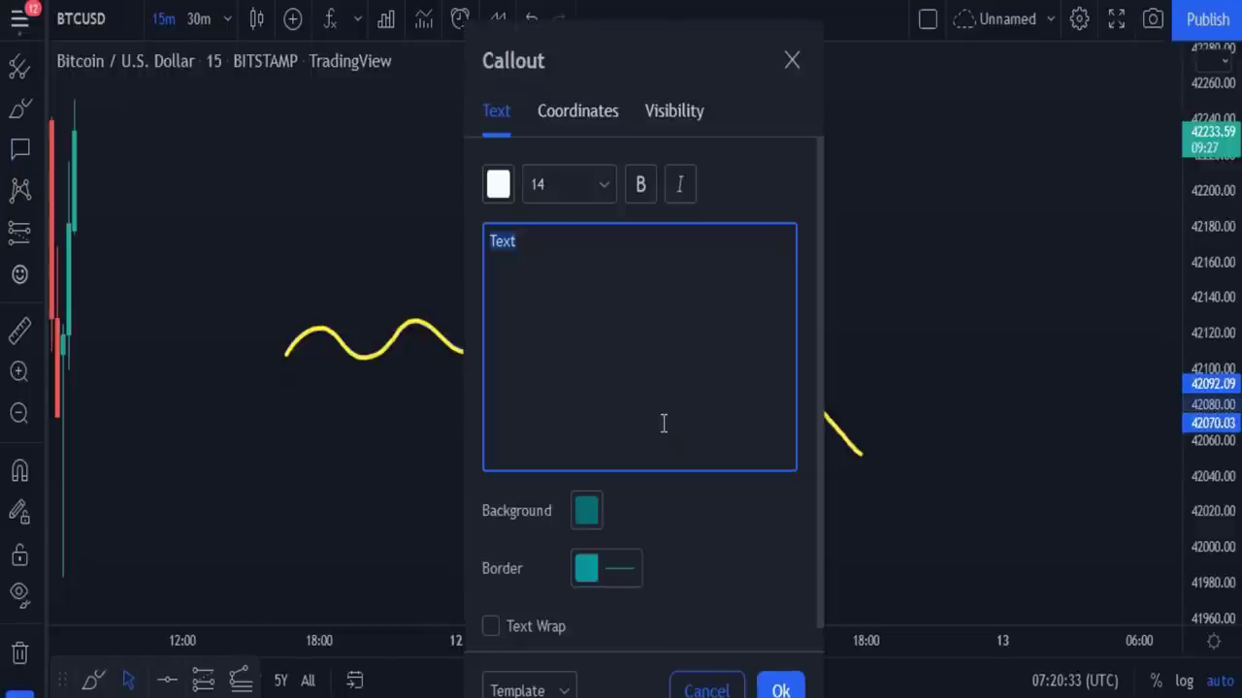
type("45")
key("ctrl+Return")
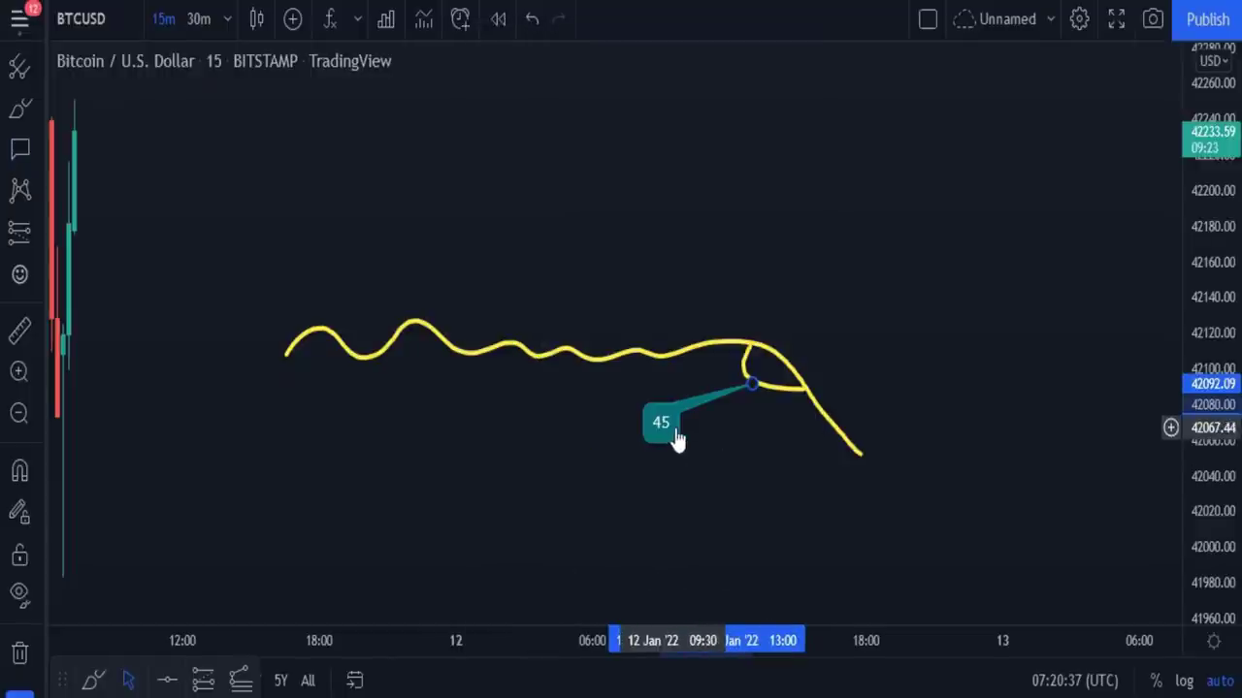
- Brush a second sideways wave above the first that turns upward, and draw an angle arc at its bend
left_click(20, 108)
mouse_move(300, 295)
left_mouse_down()
mouse_move(594, 268)
mouse_move(759, 288)
mouse_move(837, 176)
left_mouse_up()
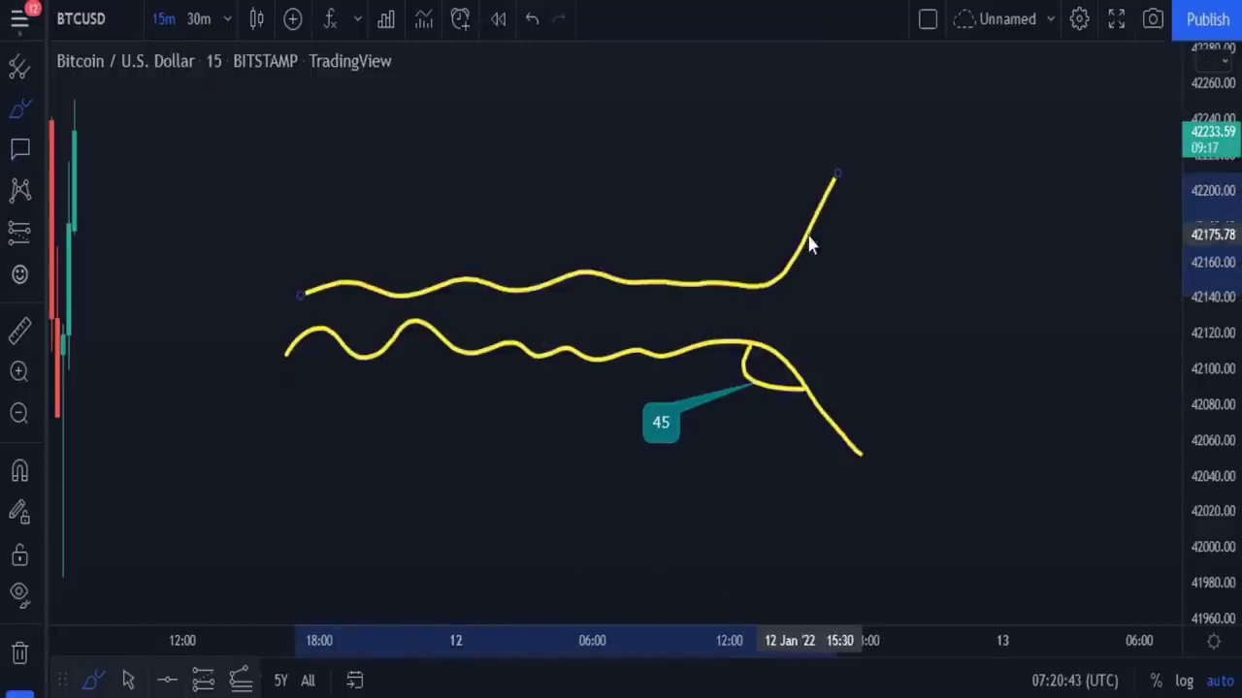
left_click_drag(805, 236, 760, 283)
- Label the upward bend's arc with a callout reading "45"
left_click(20, 148)
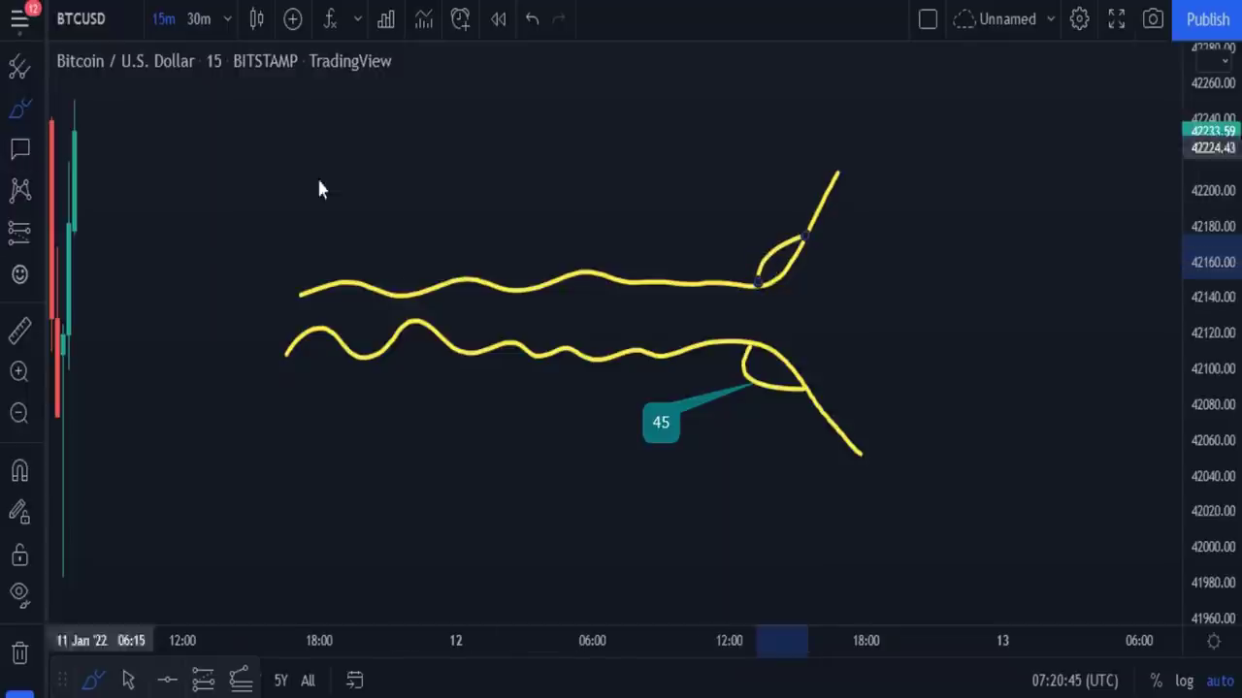
left_click(764, 271)
type("45")
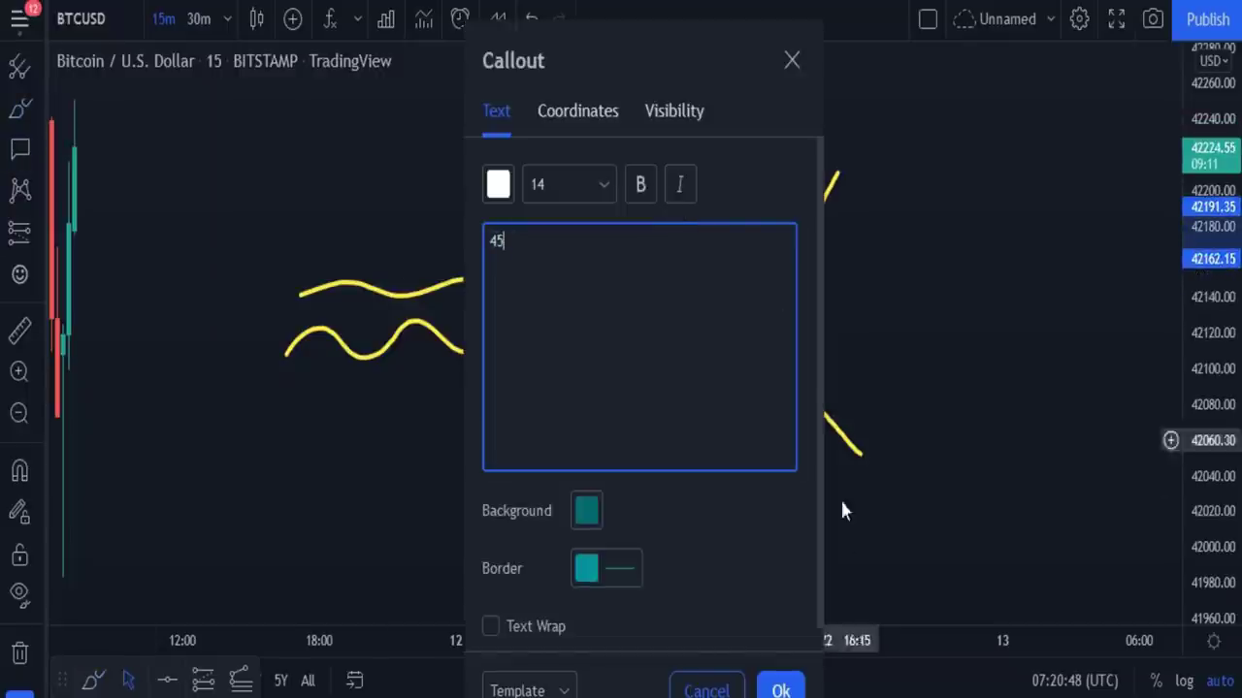
left_click(842, 512)
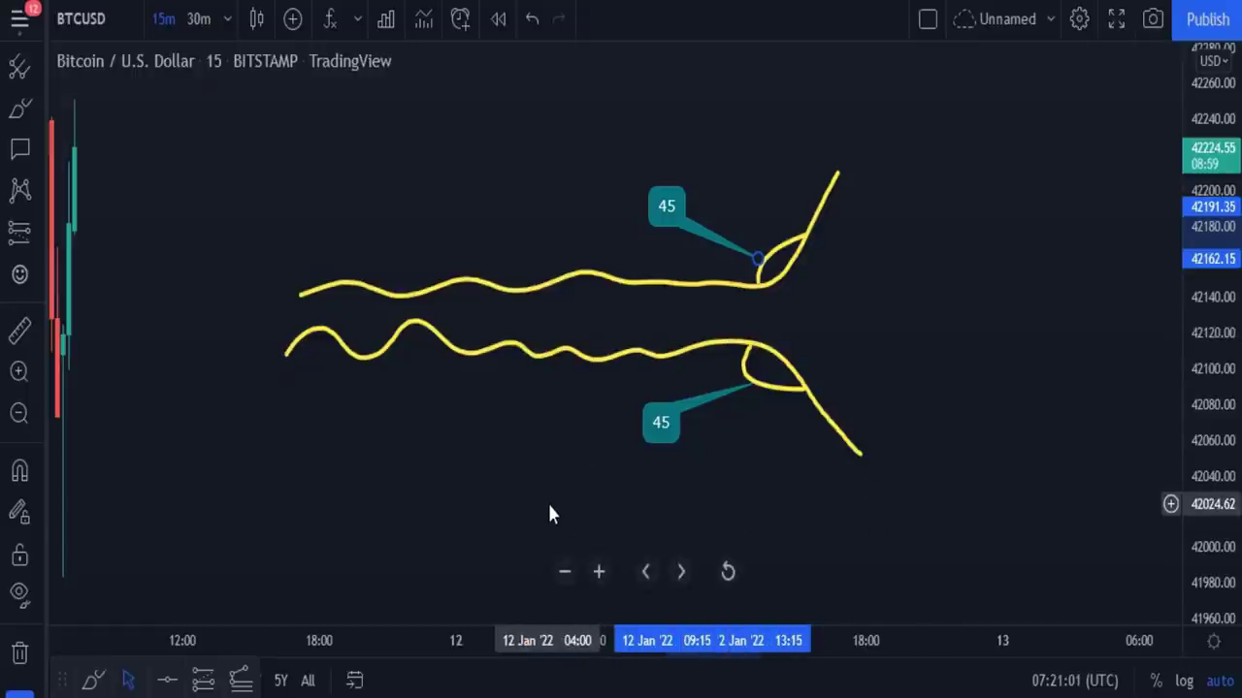
- Replace all sketches with a brushed rising line under the rally from the 10 Jan low to the latest candles, with an X below it
left_click(35, 654)
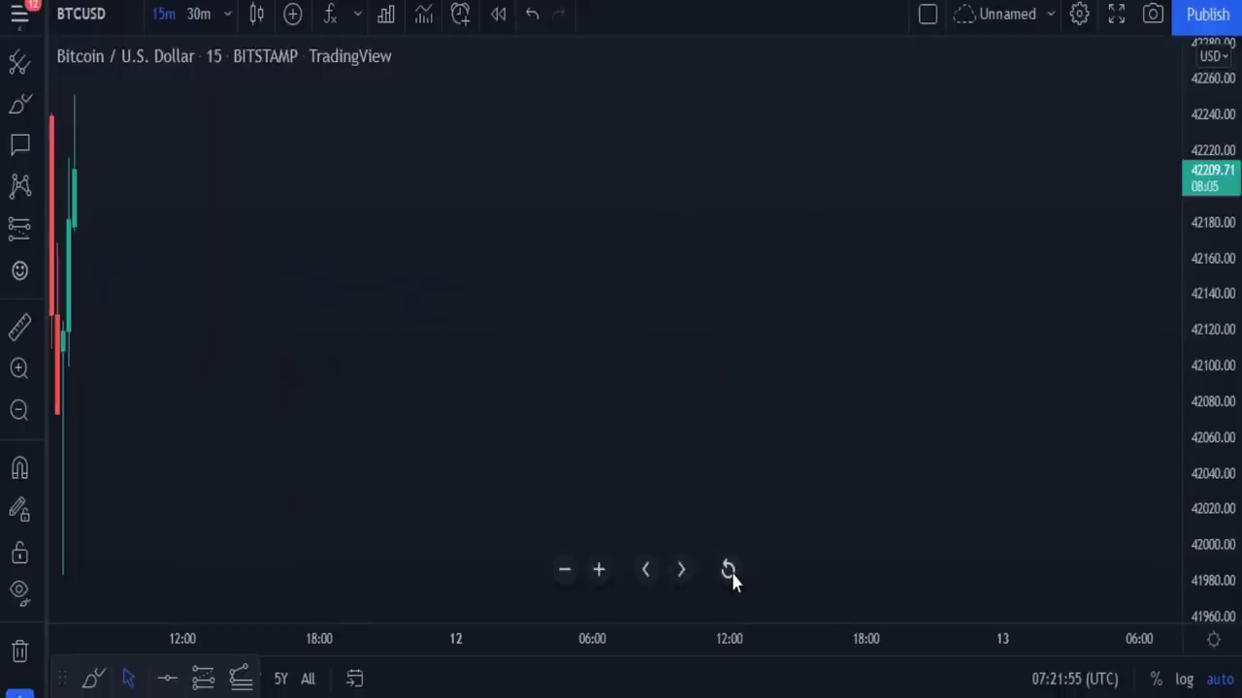
left_click_drag(539, 442, 987, 443)
left_click_drag(355, 379, 937, 402)
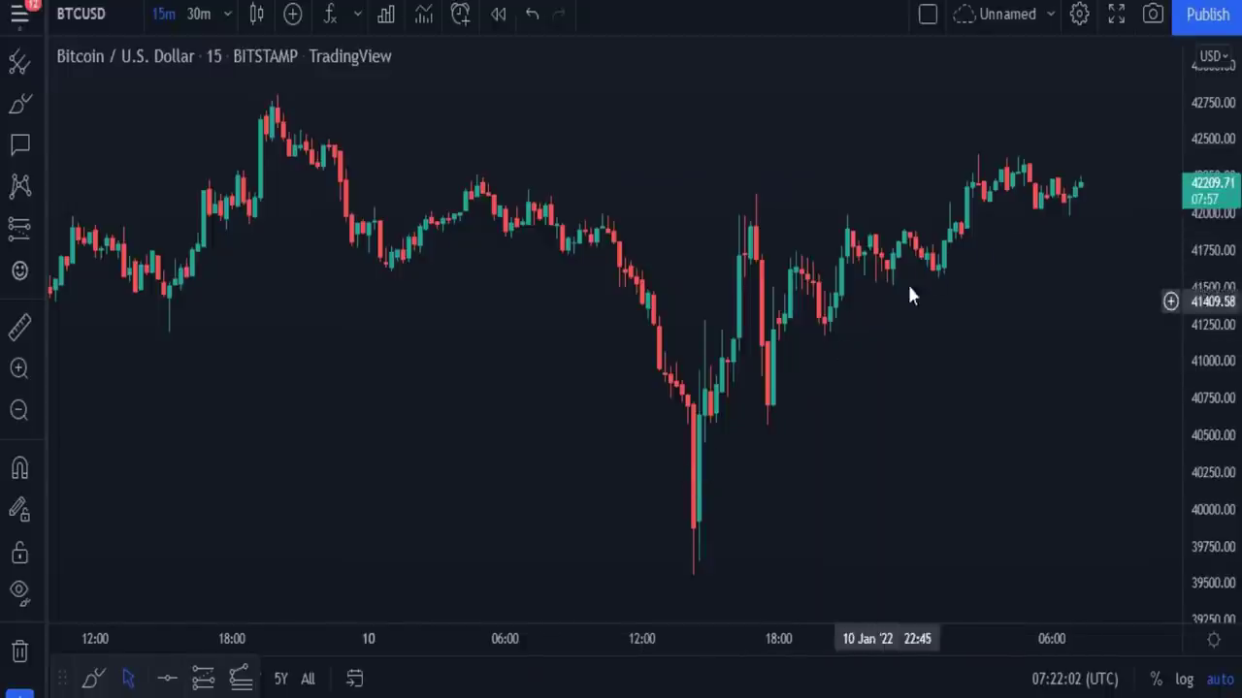
left_click(20, 105)
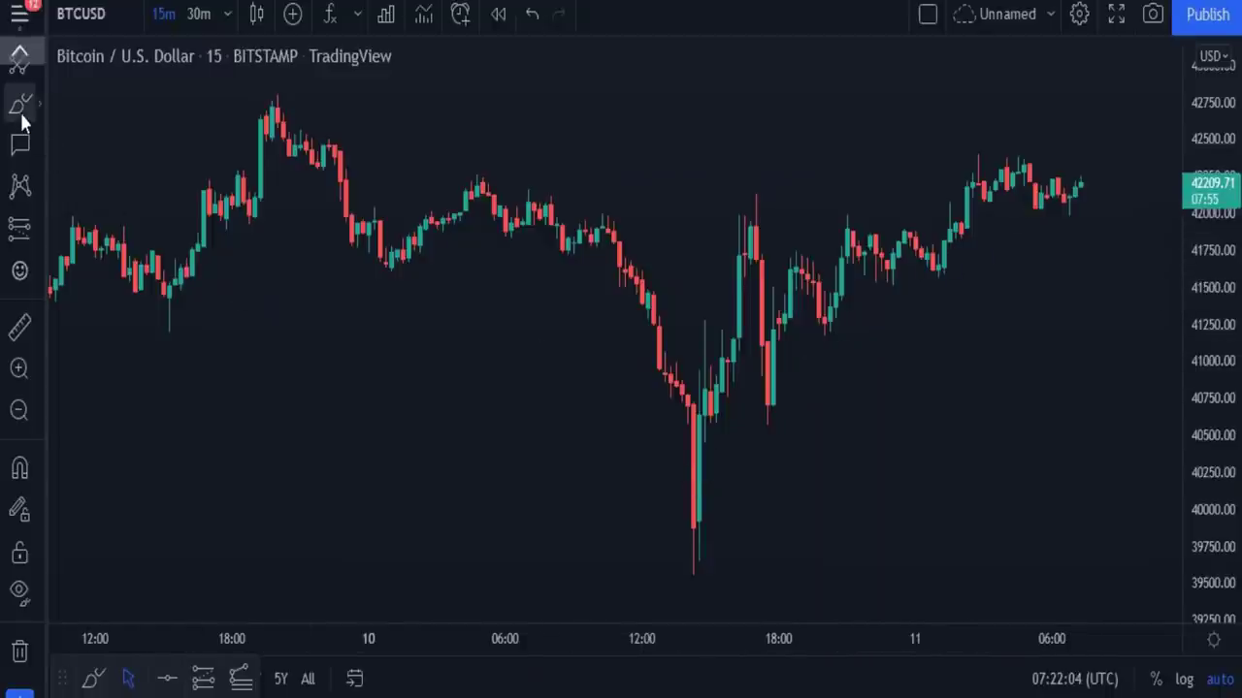
left_click_drag(704, 461, 1069, 199)
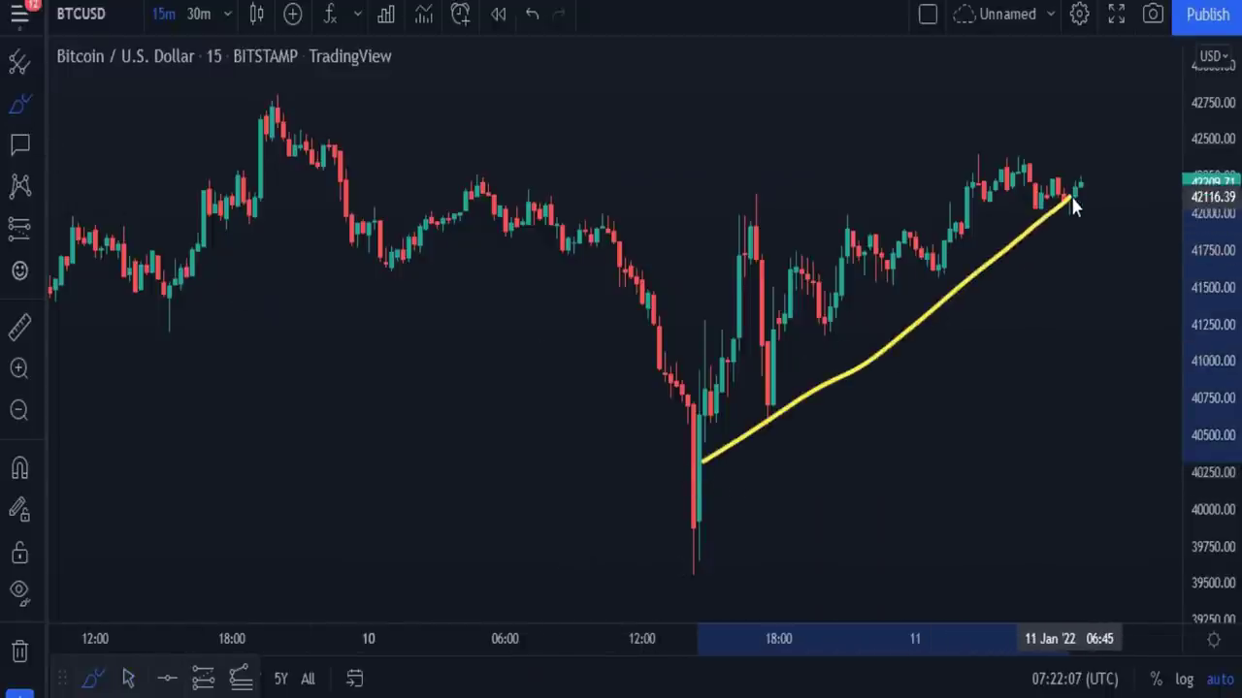
left_click_drag(1022, 289, 979, 384)
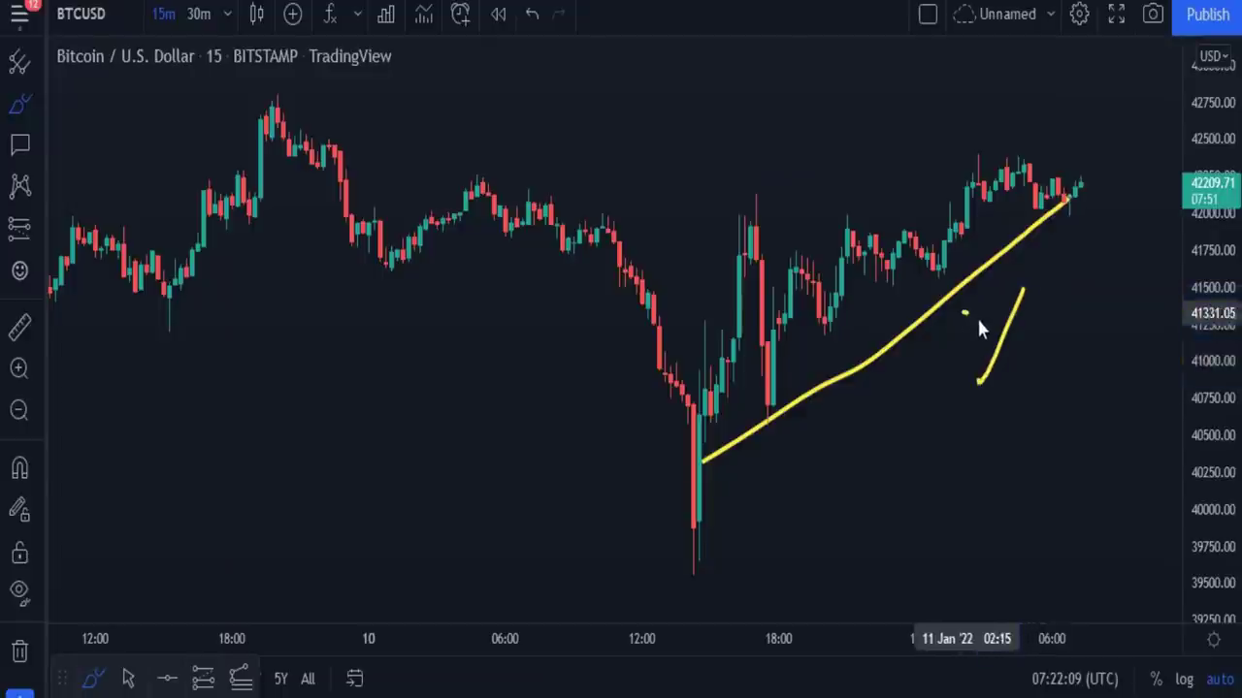
left_click_drag(970, 315, 1034, 347)
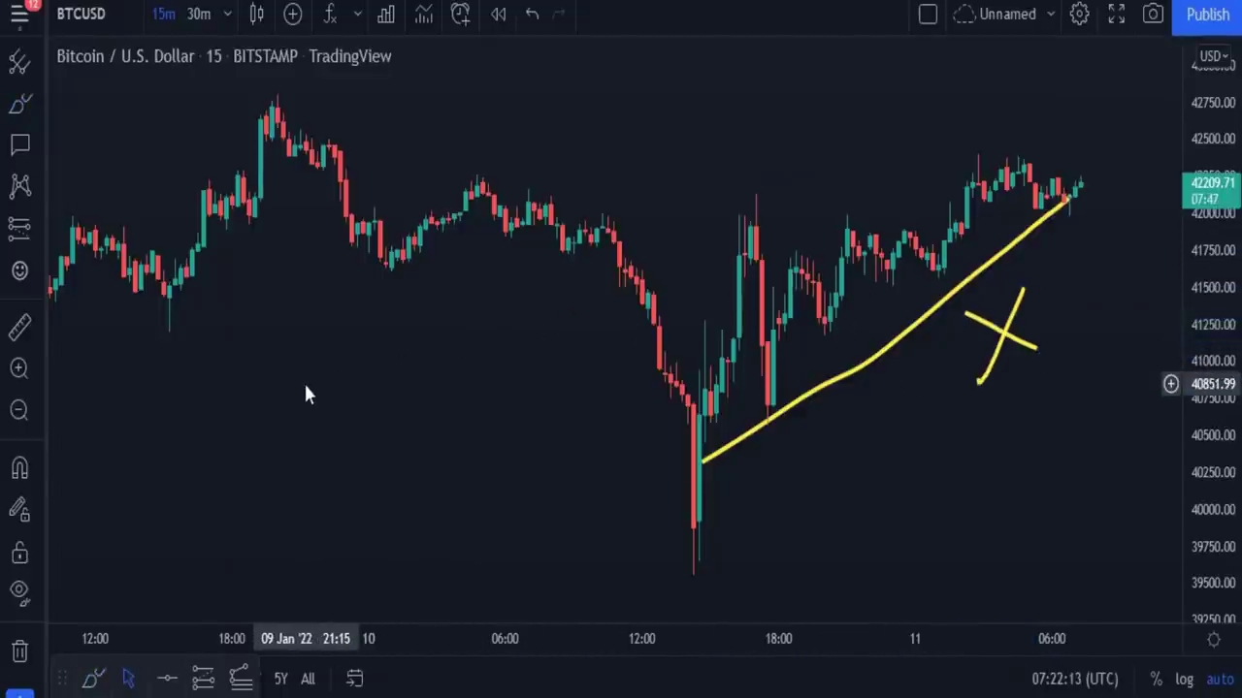
- Brush a sideways line through the 10 Jan range that turns down into the drop, and draw an angle arc at the bend
left_click_drag(305, 394, 448, 386)
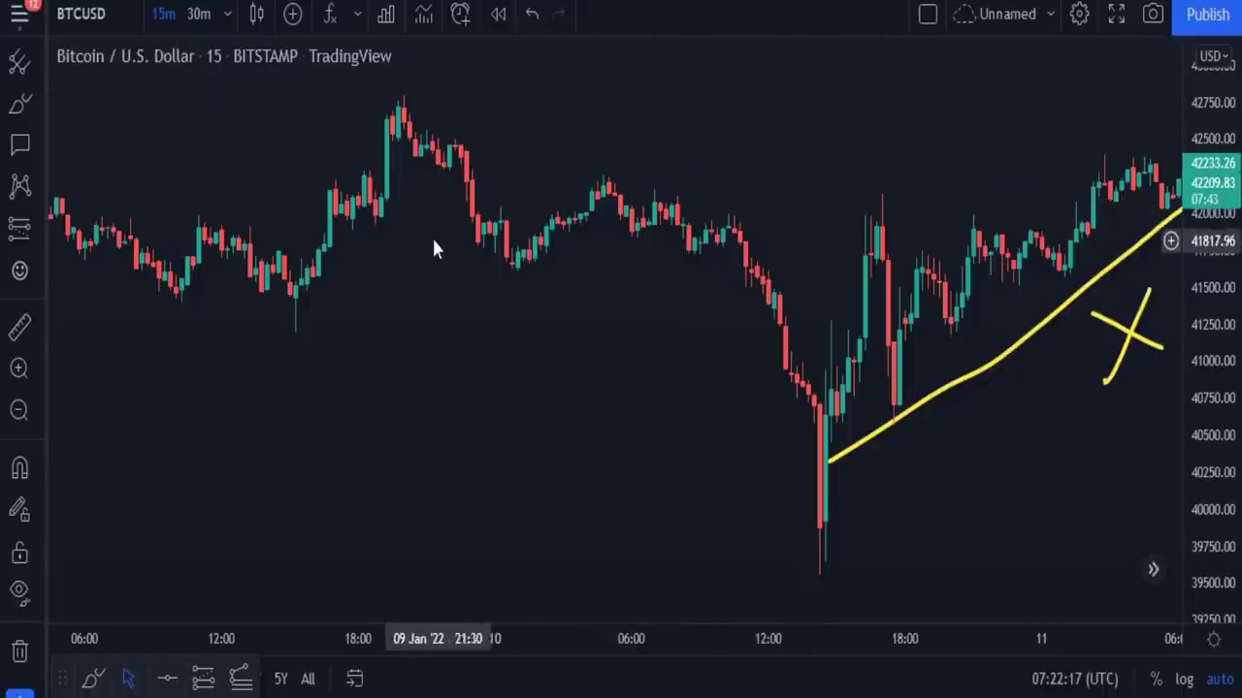
left_click(21, 107)
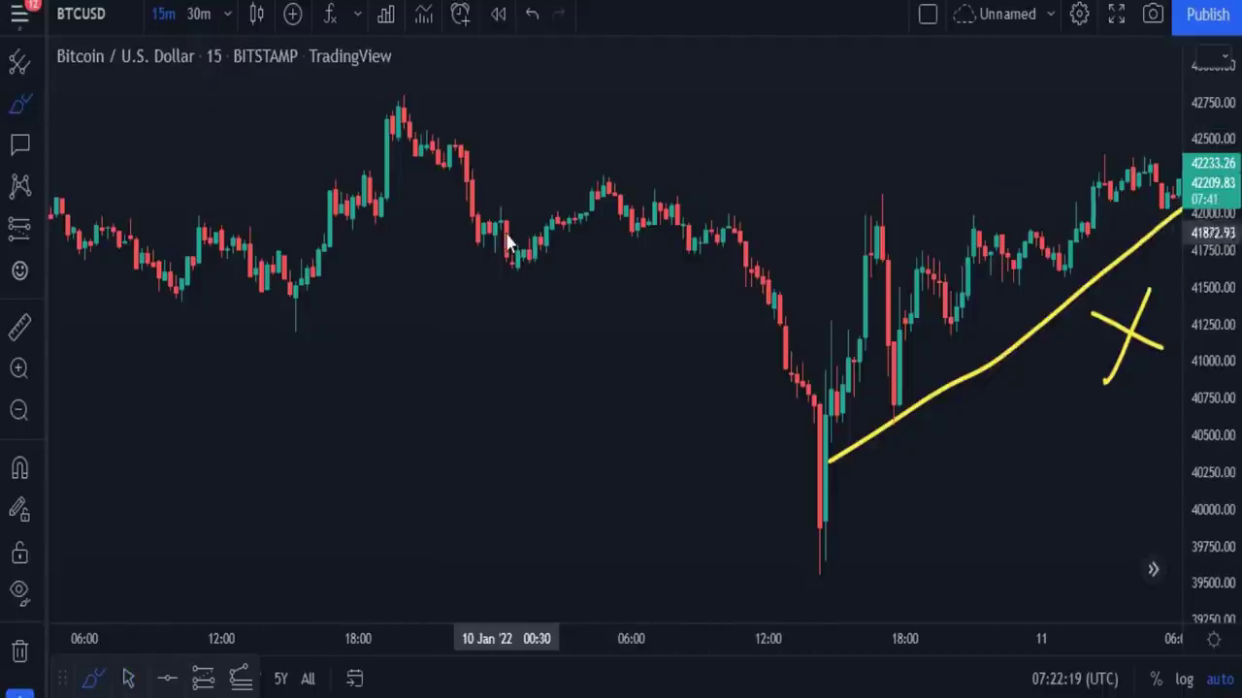
mouse_move(492, 236)
left_mouse_down()
mouse_move(706, 238)
mouse_move(775, 282)
left_mouse_up()
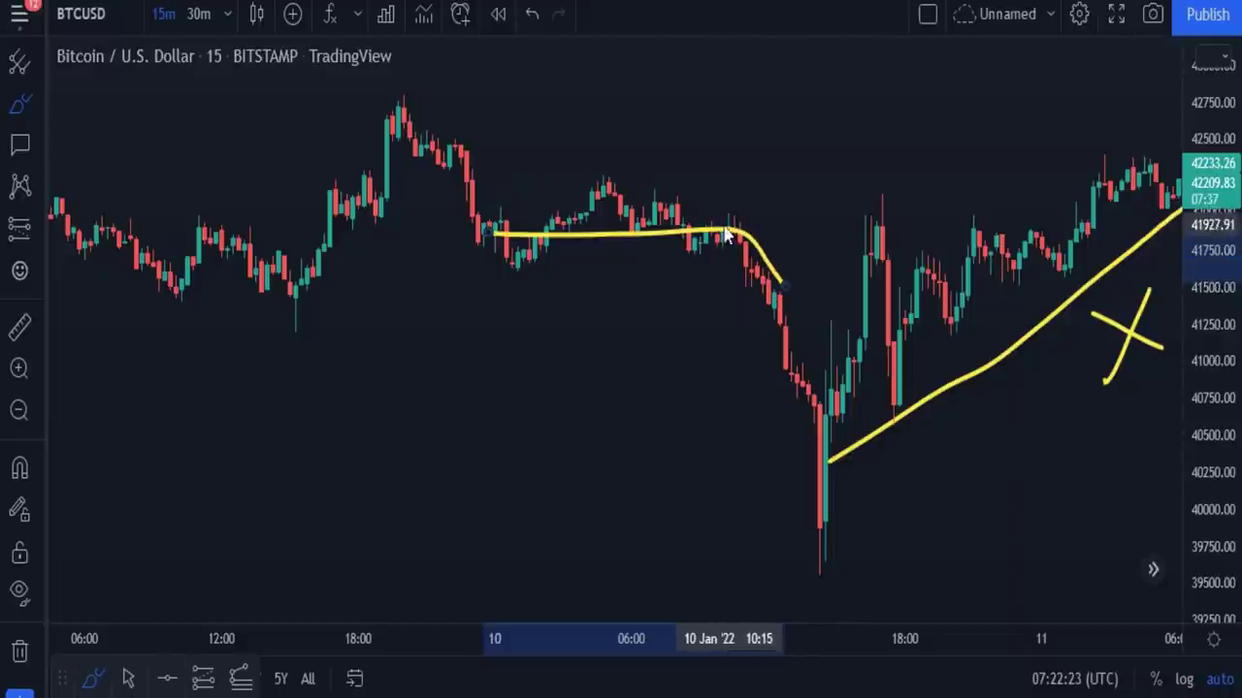
mouse_move(726, 237)
left_mouse_down()
mouse_move(724, 263)
mouse_move(776, 289)
left_mouse_up()
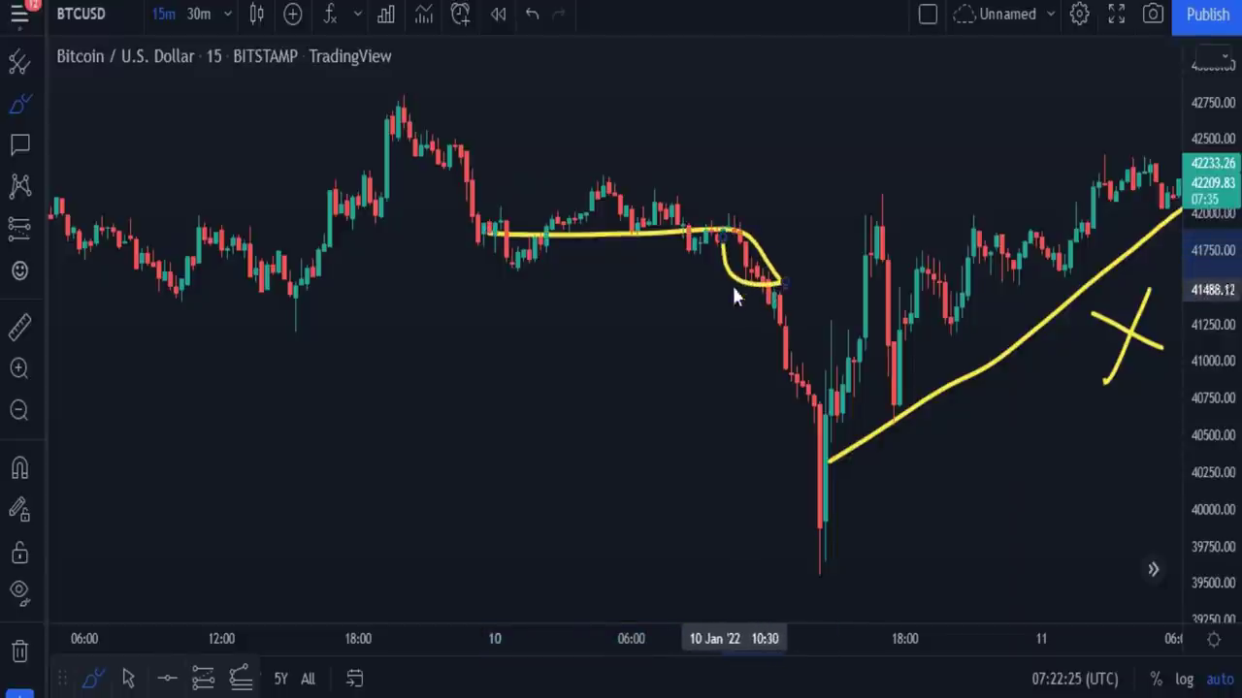
- Label the arc at the 10 Jan breakdown with a callout reading "45"
left_click(20, 144)
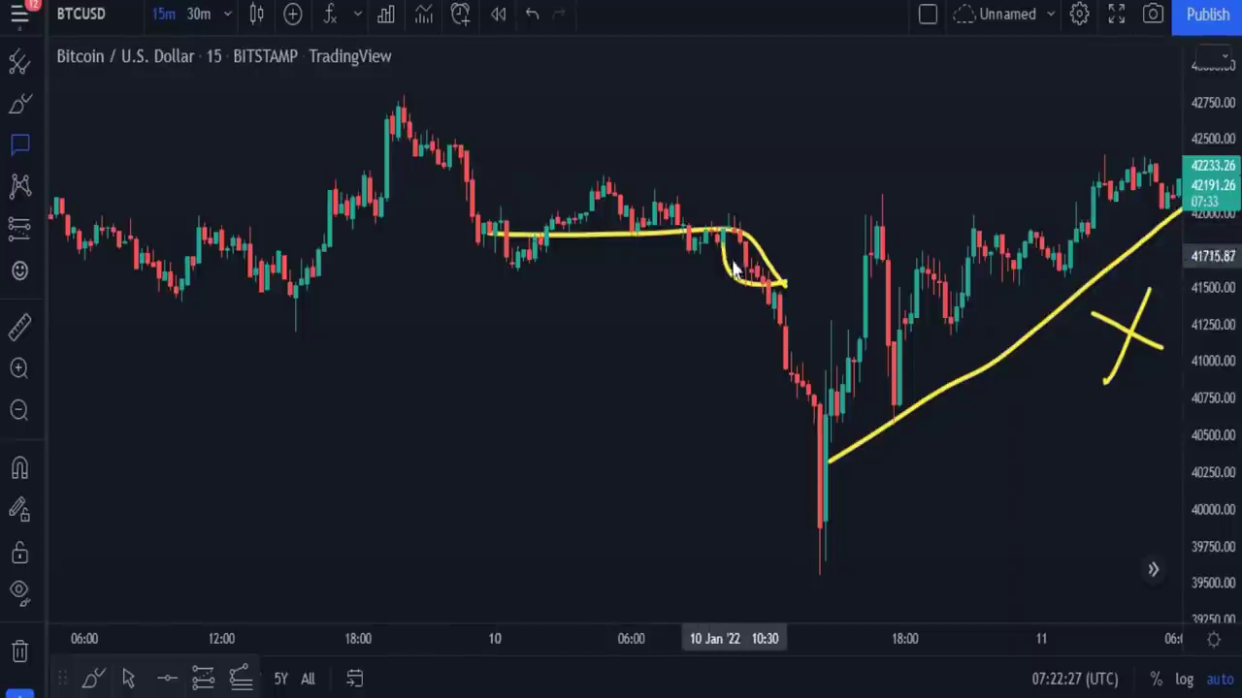
left_click_drag(726, 282, 659, 348)
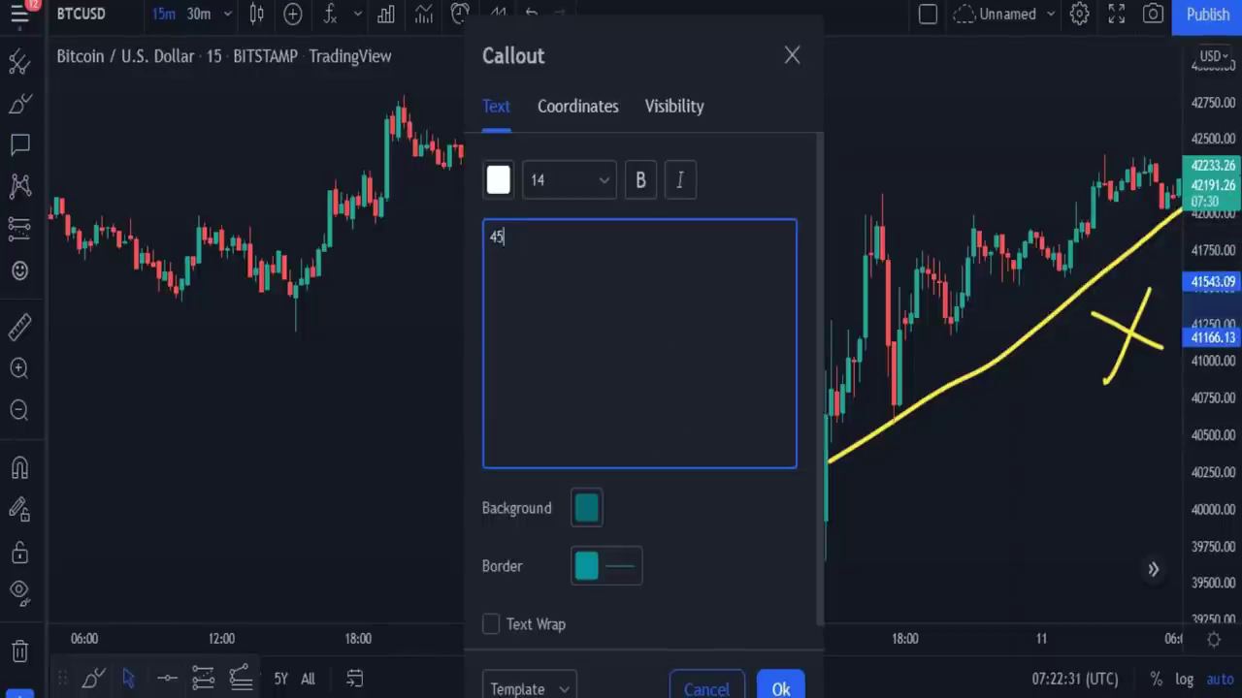
left_click(781, 689)
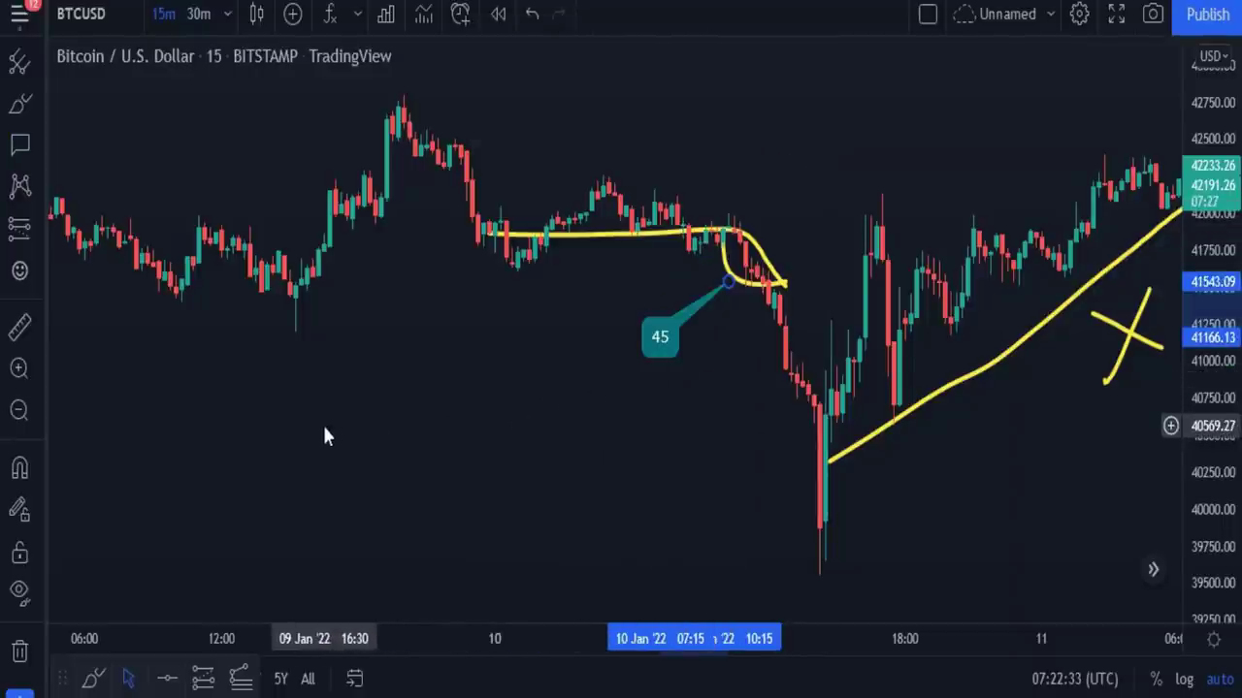
- Brush a sideways line through the 9 Jan range that turns up into the rally, with an angle arc at the bend
left_click_drag(242, 435, 596, 424)
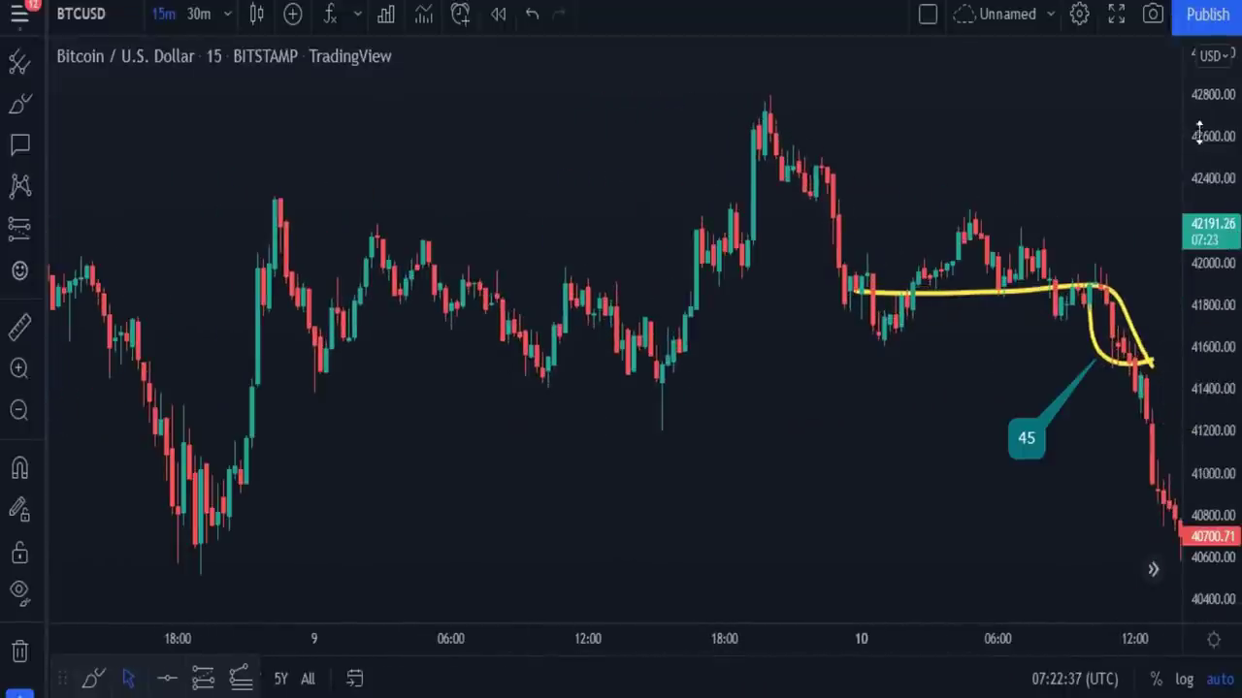
left_click_drag(1199, 133, 1200, 252)
left_click_drag(782, 401, 782, 379)
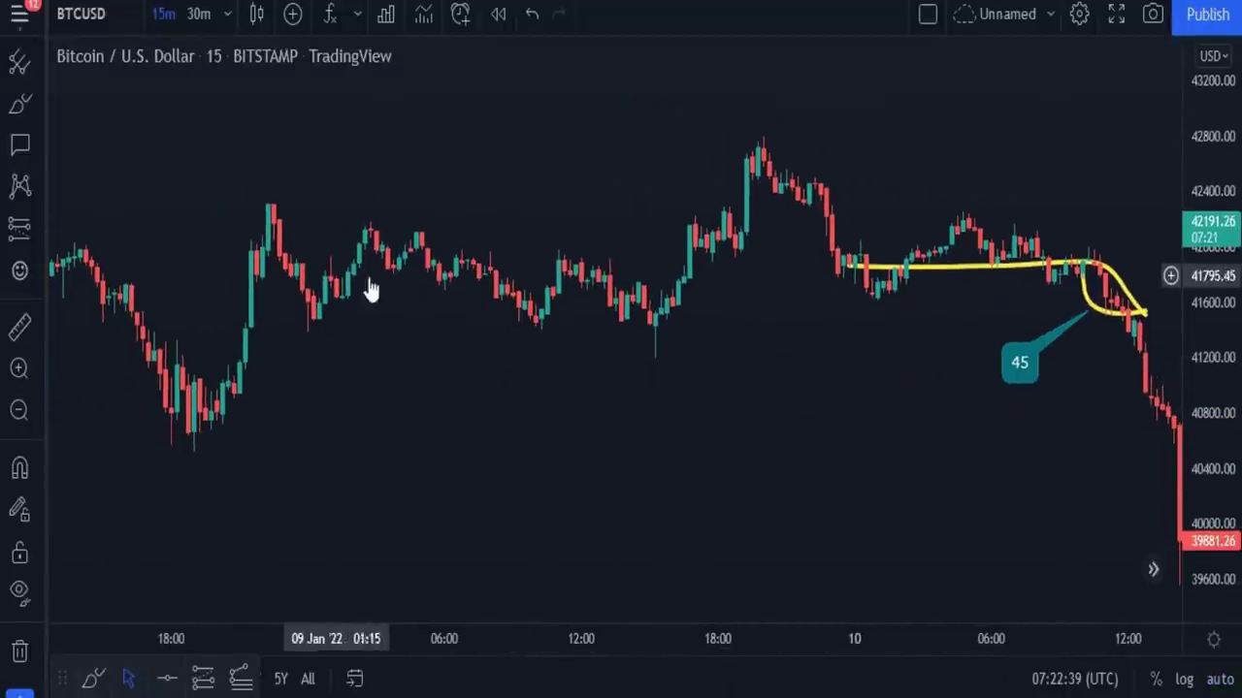
left_click(19, 104)
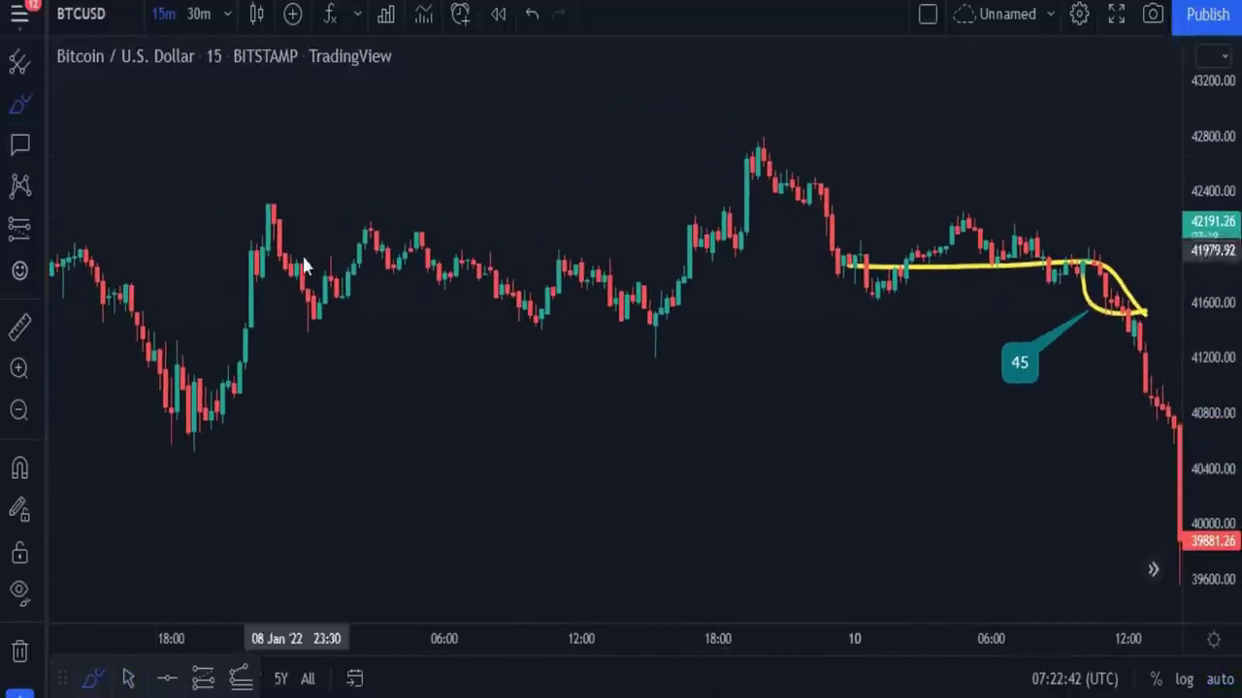
mouse_move(335, 288)
left_mouse_down()
mouse_move(679, 296)
mouse_move(757, 225)
mouse_move(684, 271)
left_mouse_up()
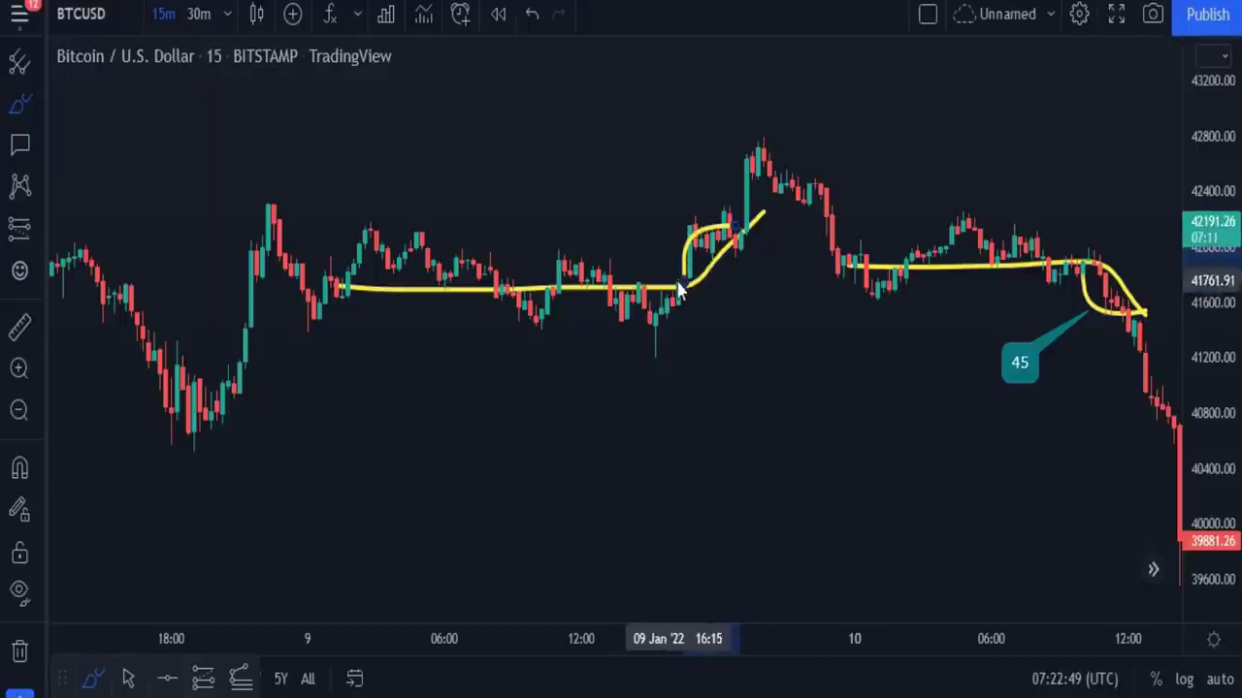
- Brush a sideways line through the 8 Jan range that turns down into the decline, with an angle arc at the bend
left_click_drag(281, 460, 712, 457)
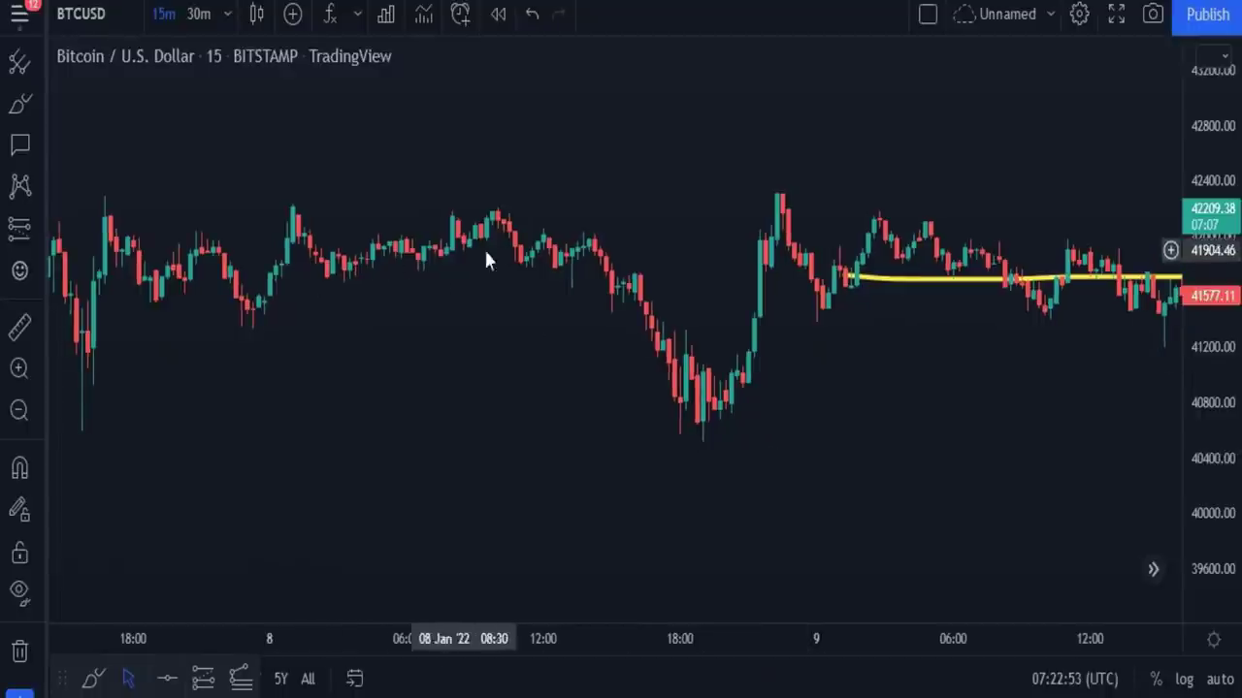
key("alt+b")
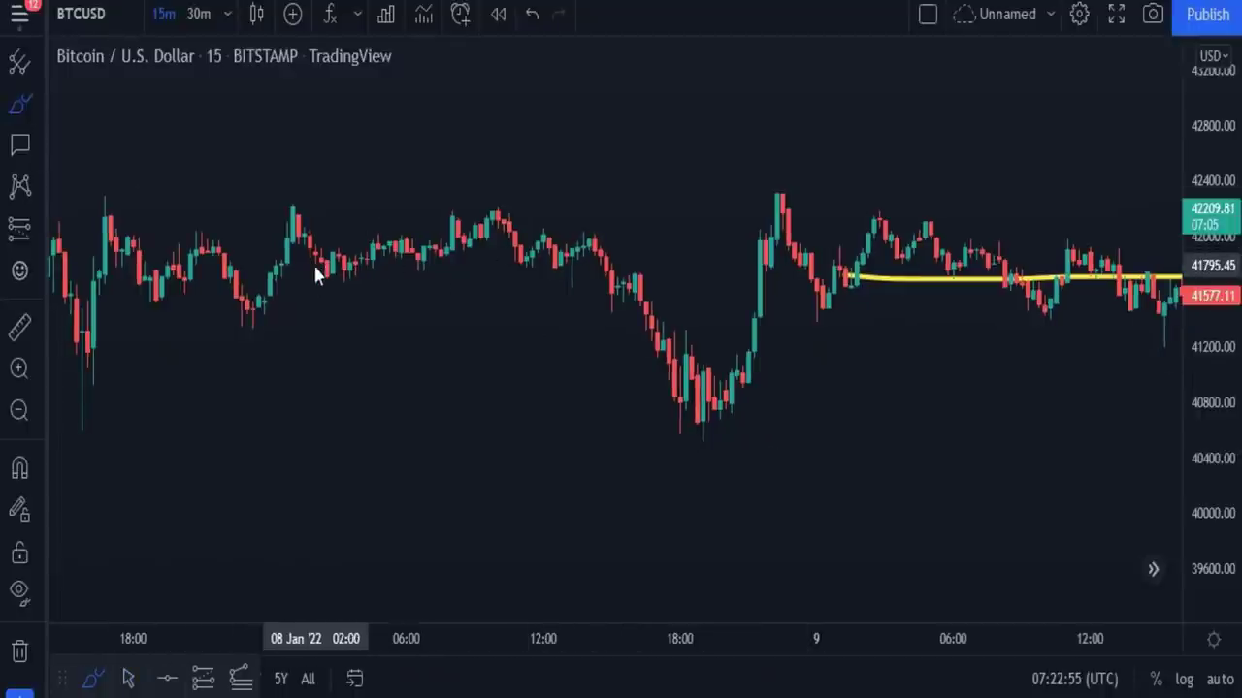
mouse_move(313, 262)
left_mouse_down()
mouse_move(603, 249)
mouse_move(646, 315)
mouse_move(625, 286)
mouse_move(592, 276)
mouse_move(624, 284)
left_mouse_up()
- Brush a sideways line through the 6 Jan range that turns down into the early 7 Jan drop
left_click_drag(217, 444, 806, 424)
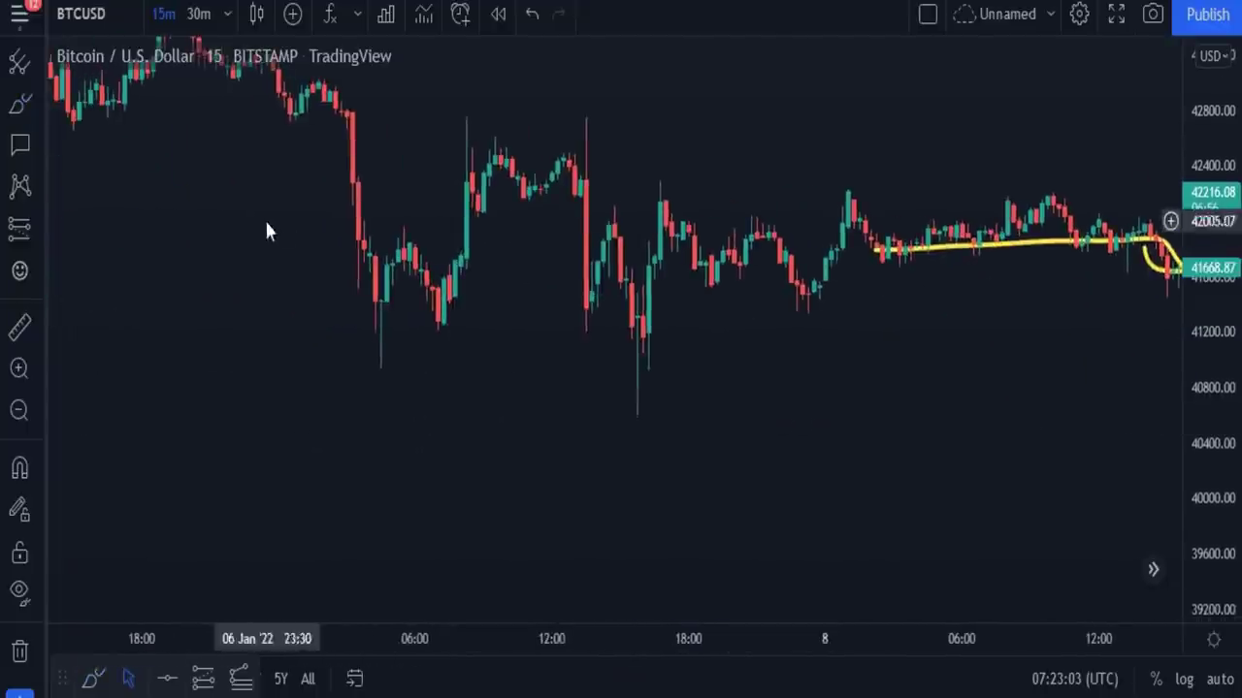
left_click_drag(269, 230, 544, 358)
left_click(17, 103)
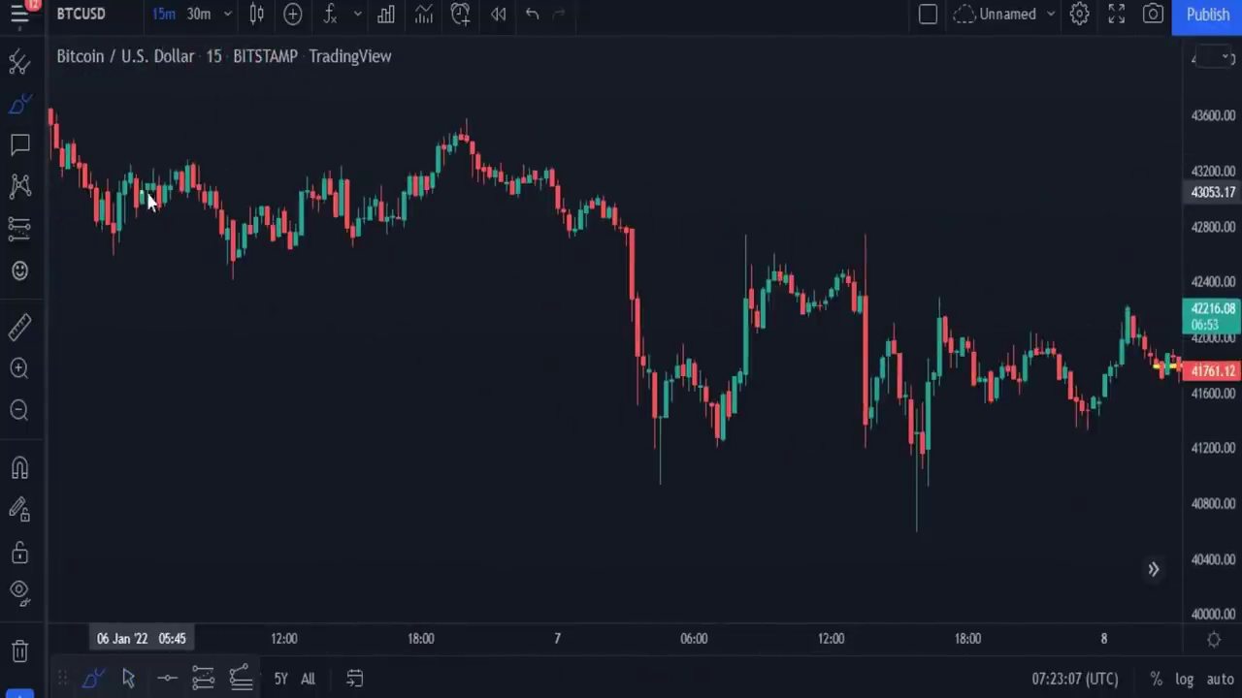
mouse_move(145, 194)
left_mouse_down()
mouse_move(580, 192)
mouse_move(645, 264)
left_mouse_up()
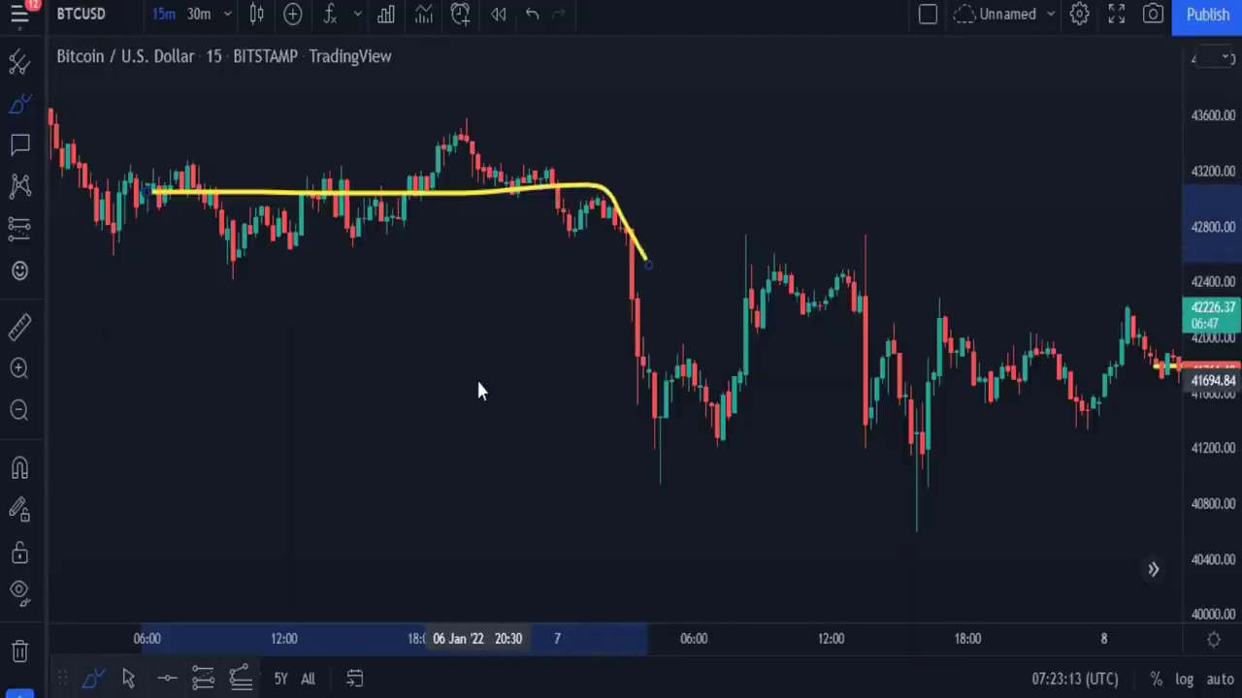
- Brush a second sideways line along the top of the 6 Jan range that turns up into the brief rise, with an angle arc
left_click_drag(360, 410, 579, 463)
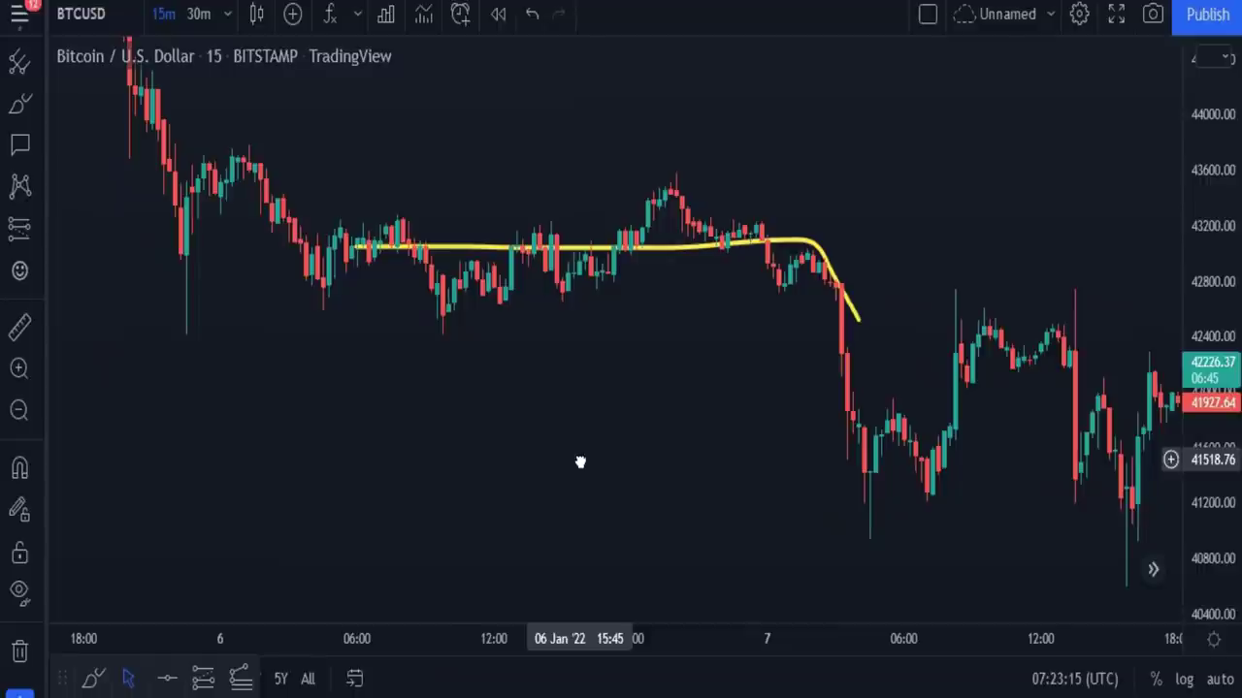
left_click(19, 104)
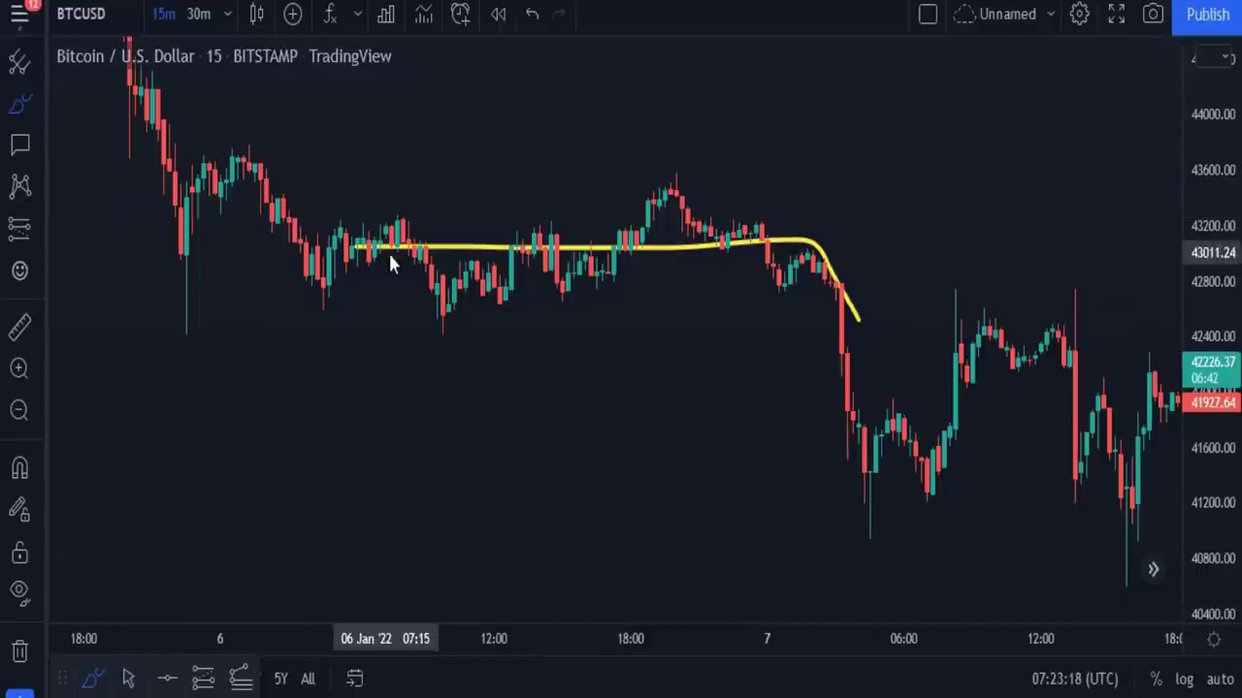
mouse_move(339, 237)
left_mouse_down()
mouse_move(602, 236)
mouse_move(685, 207)
mouse_move(705, 181)
mouse_move(657, 184)
mouse_move(624, 236)
left_mouse_up()
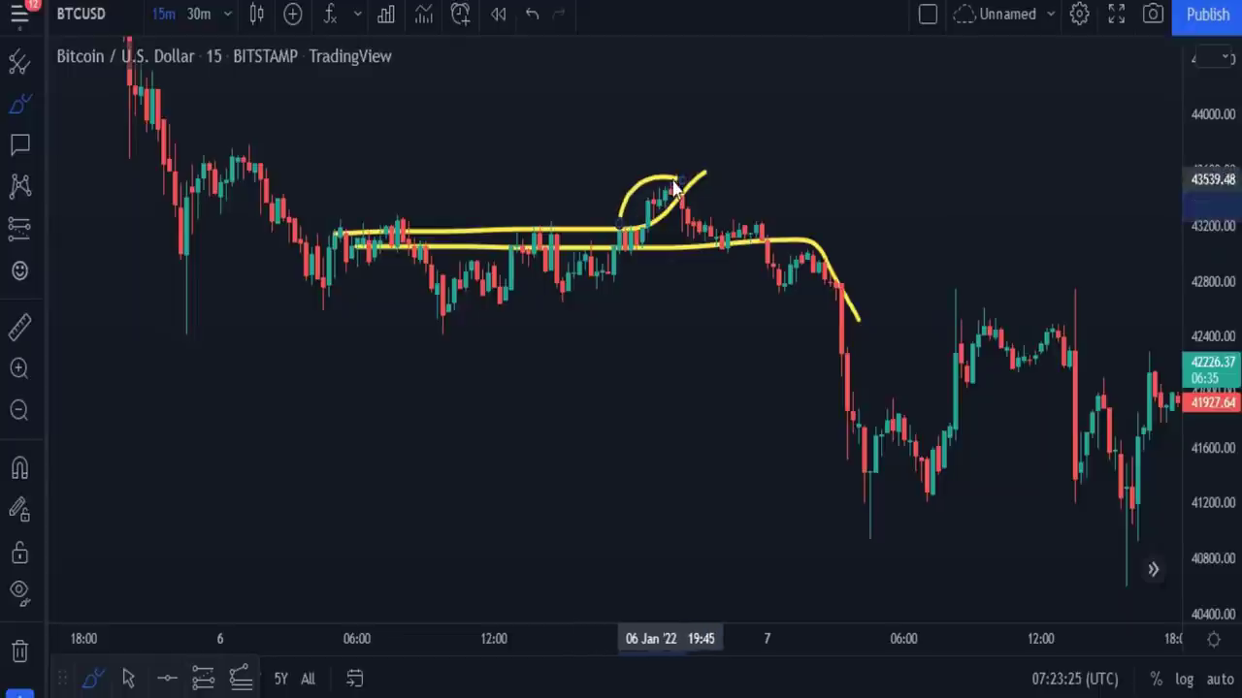
- Brush a cross above the 6 Jan upward breakout and a freehand curved mark with a dot below the range
left_click_drag(607, 128, 591, 184)
left_click_drag(574, 141, 613, 156)
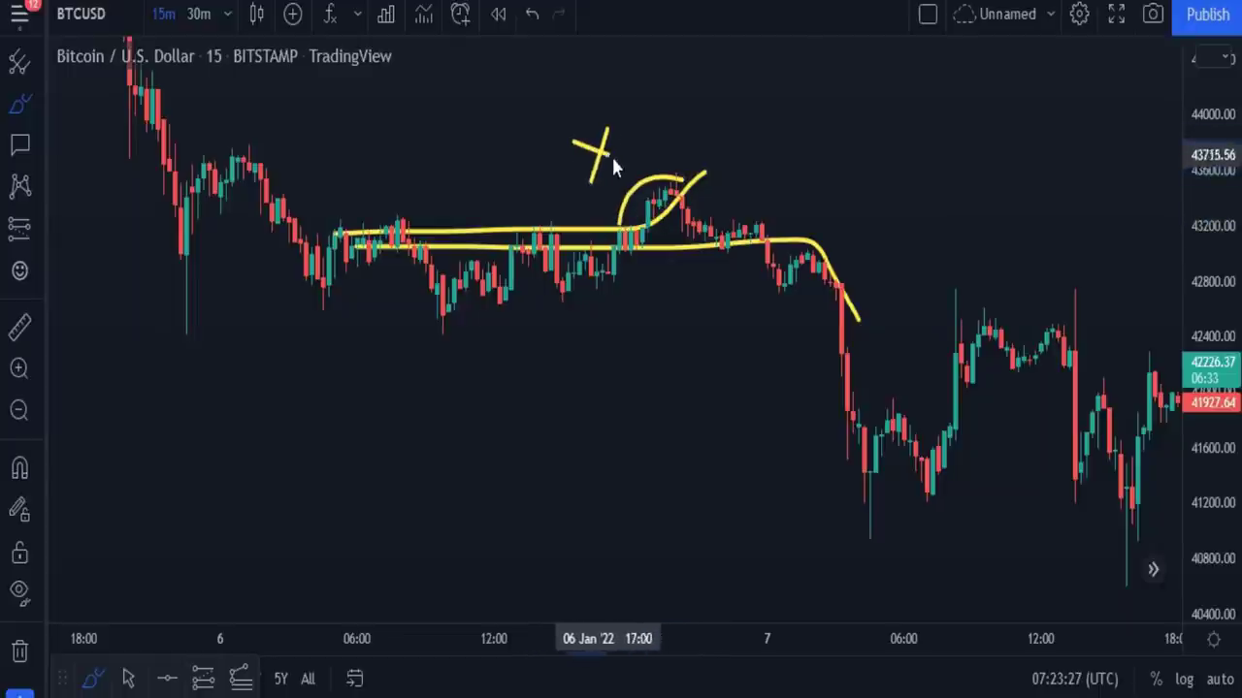
mouse_move(677, 288)
left_mouse_down()
mouse_move(657, 308)
mouse_move(699, 345)
left_mouse_up()
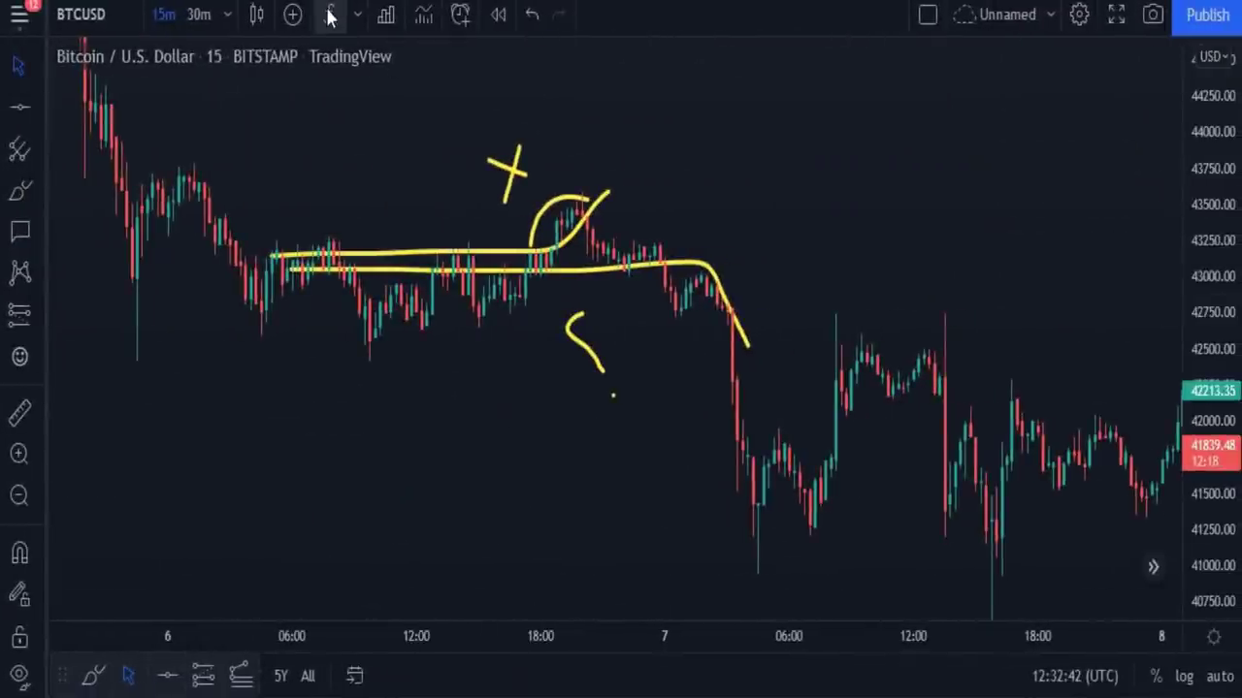
- Find the favourited community script EMA among the indicators and add it to the chart
left_click(328, 14)
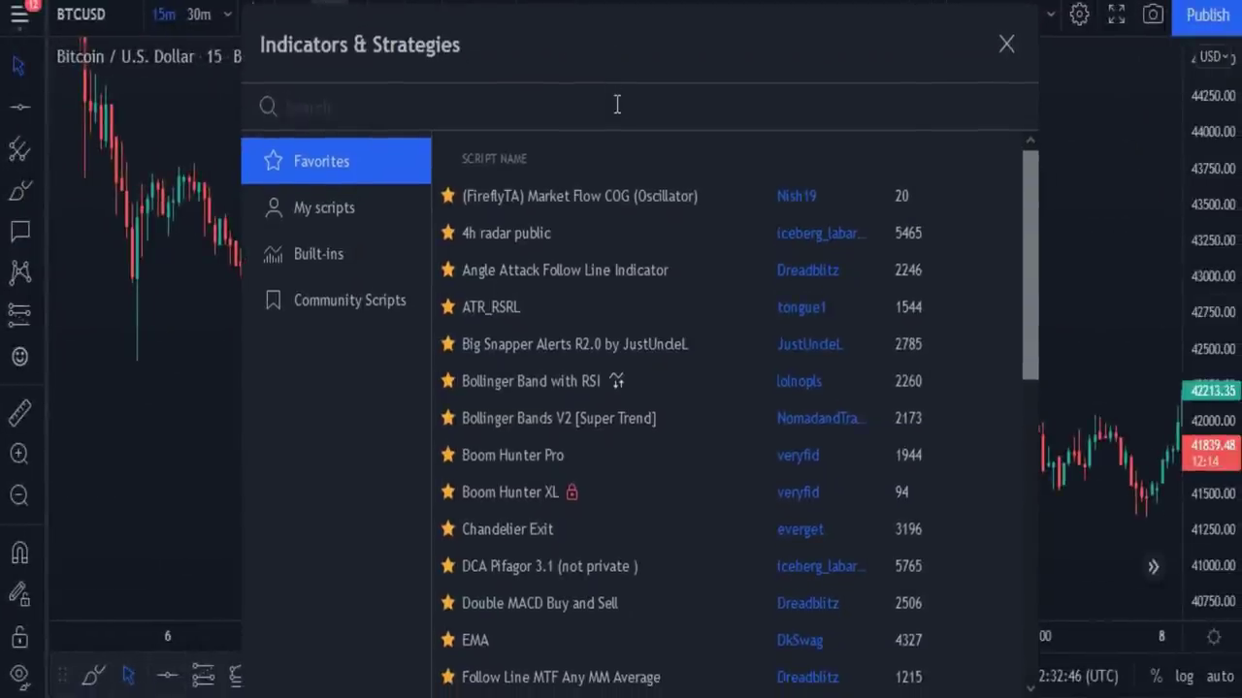
type("EMA")
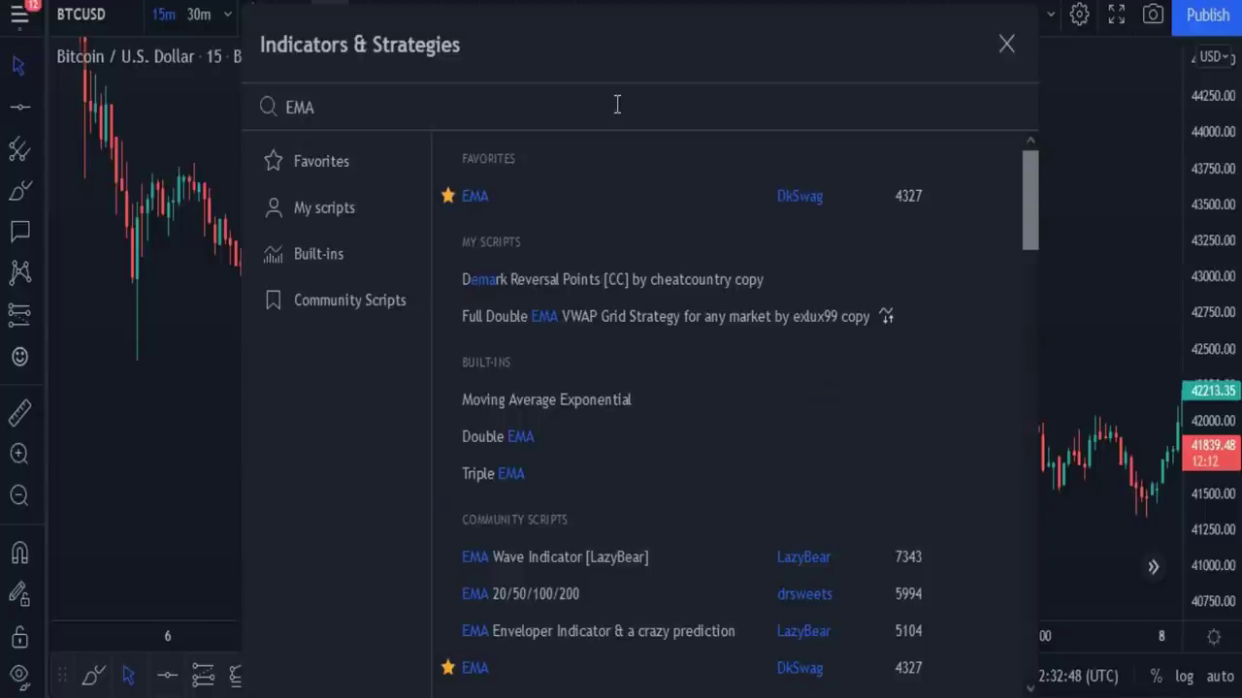
scroll(552, 539, "down", 3)
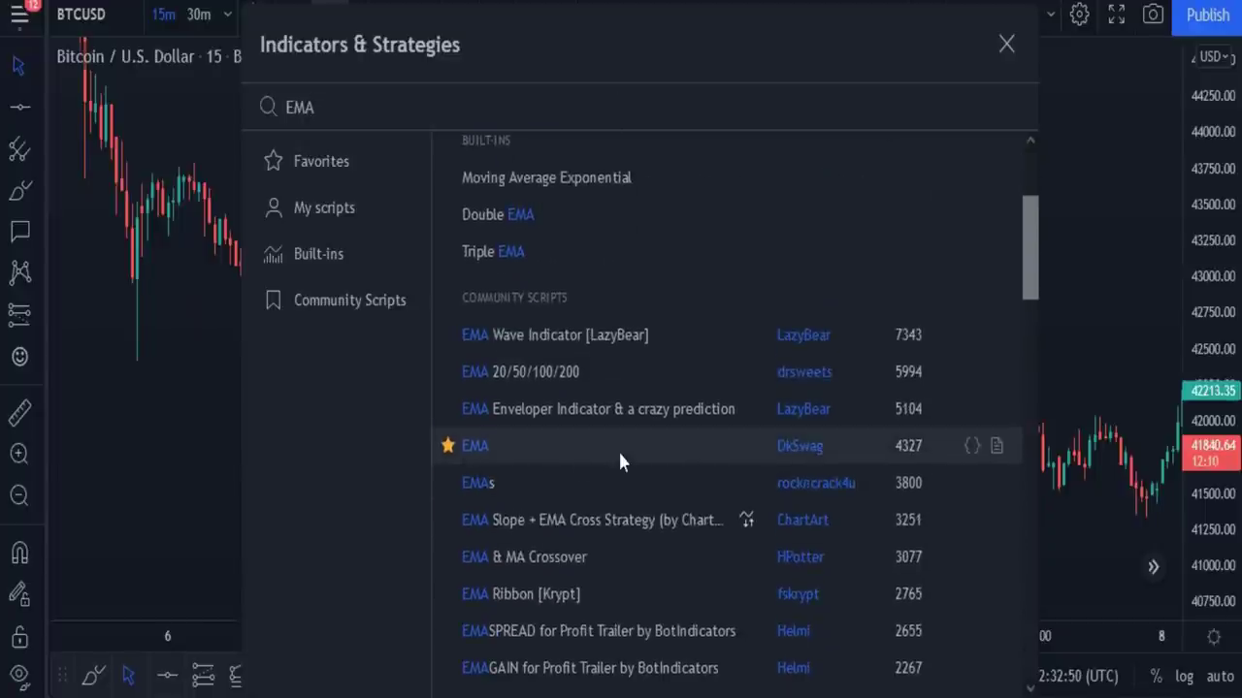
left_click(572, 445)
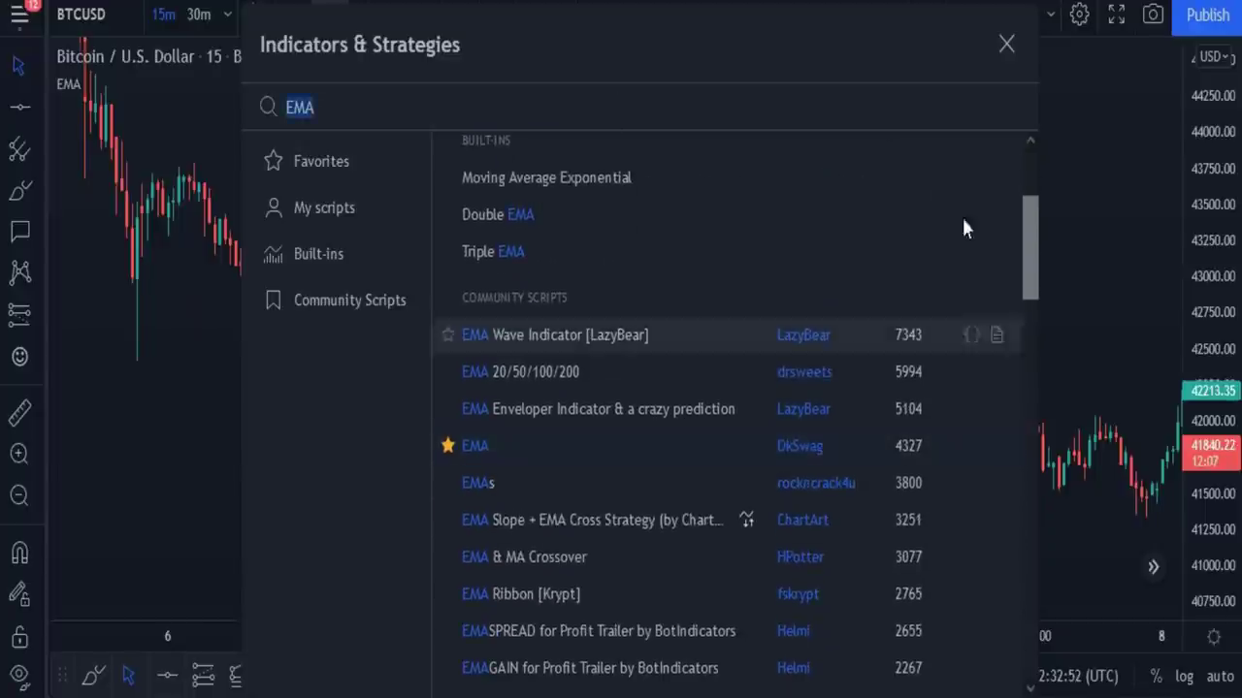
left_click(1007, 44)
- Hide the 200 Day and 50 Day EMA lines and make the 20 Day EMA line thicker
mouse_move(128, 82)
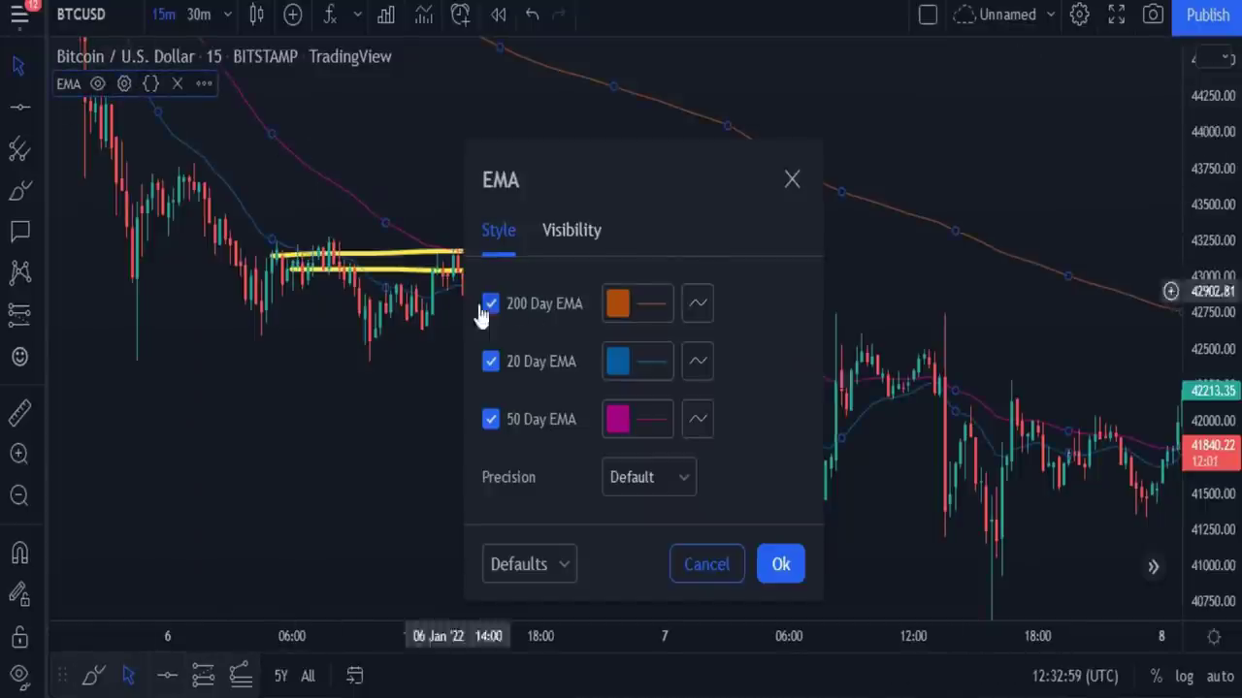
left_click(490, 303)
left_click(490, 424)
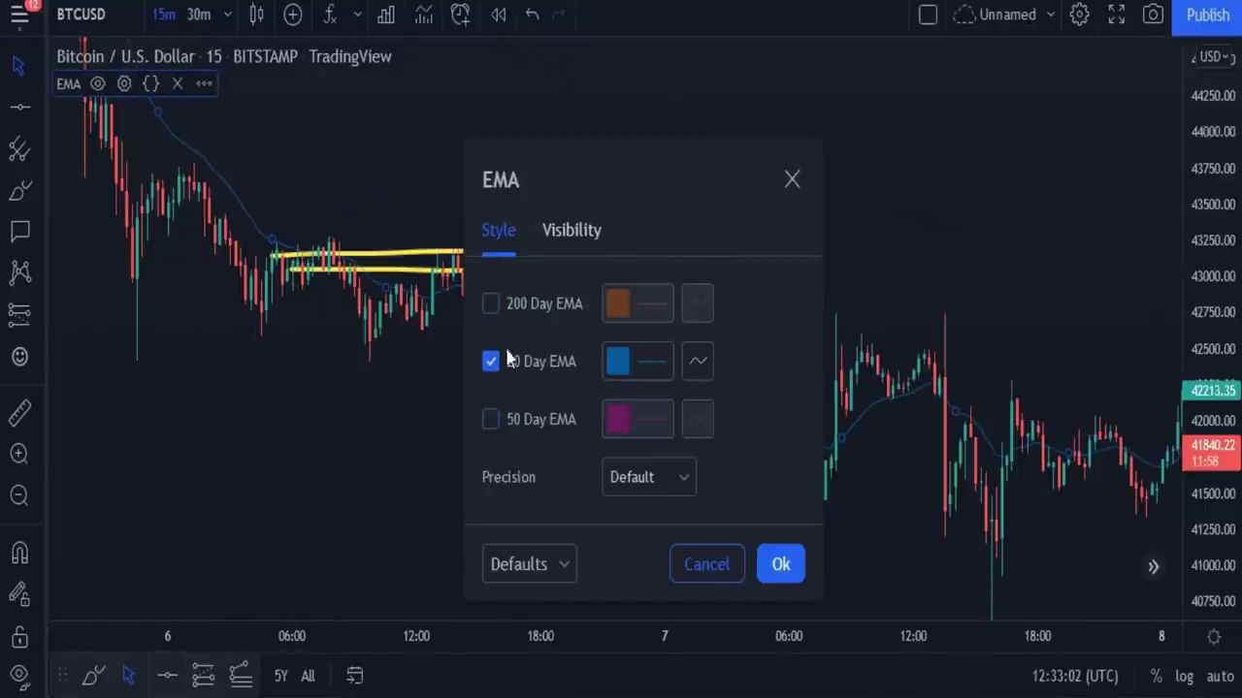
left_click(619, 362)
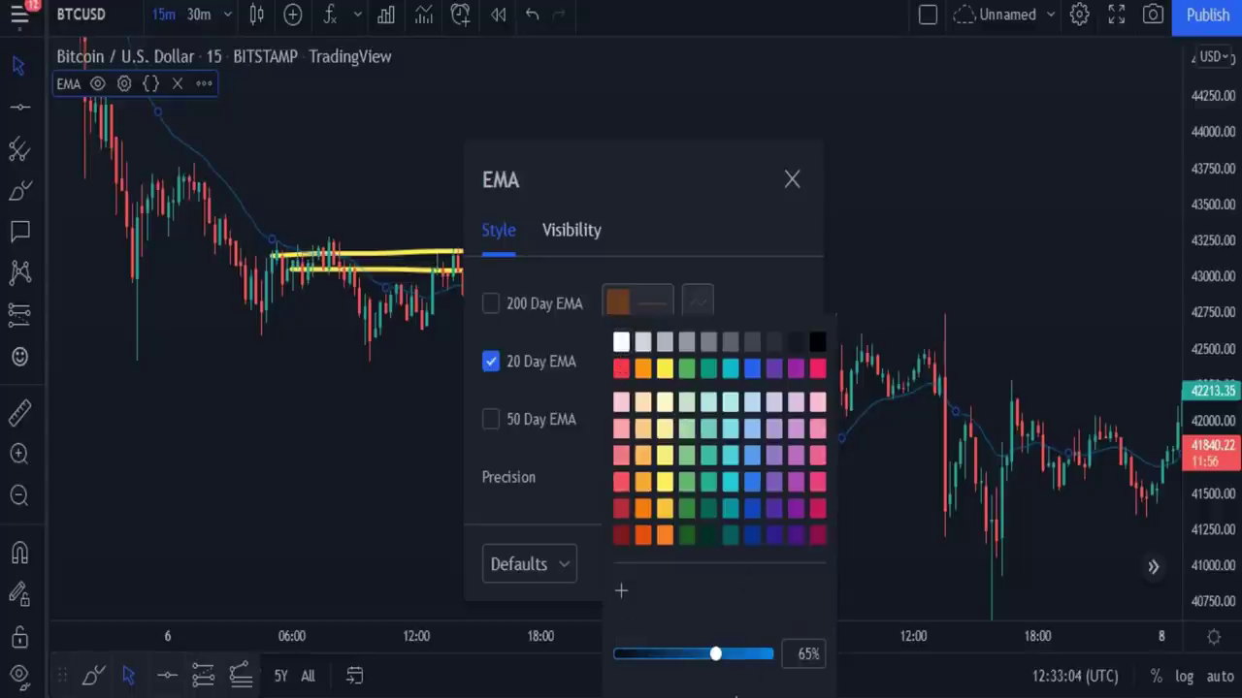
left_click(682, 190)
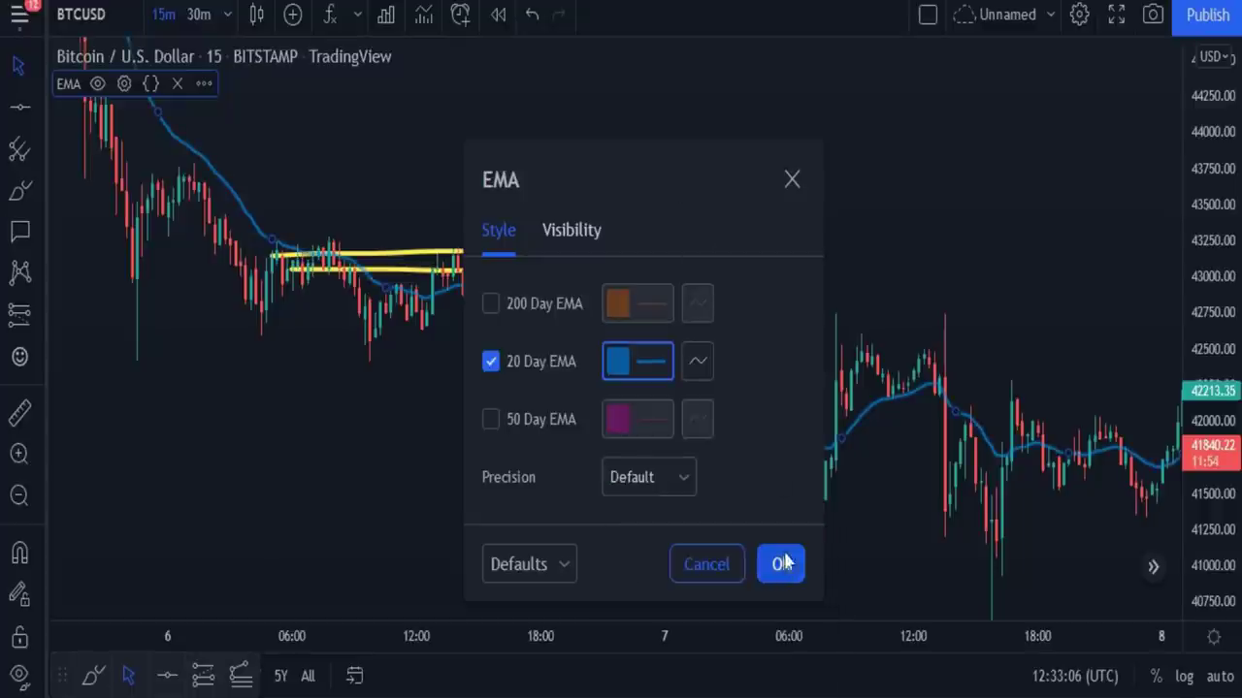
left_click(784, 564)
- Examine how price moves around the 20 Day EMA in the ranges and breakouts between 6 and 11 Jan
left_click_drag(920, 209, 736, 211)
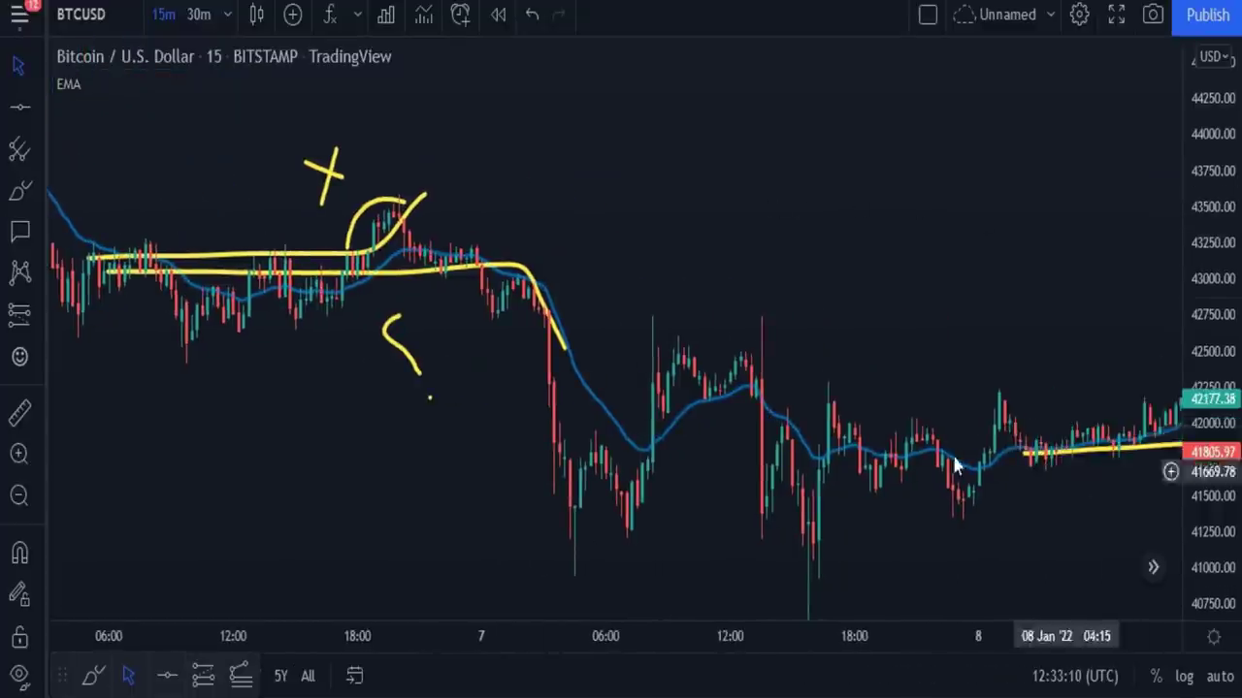
left_click_drag(923, 241, 249, 207)
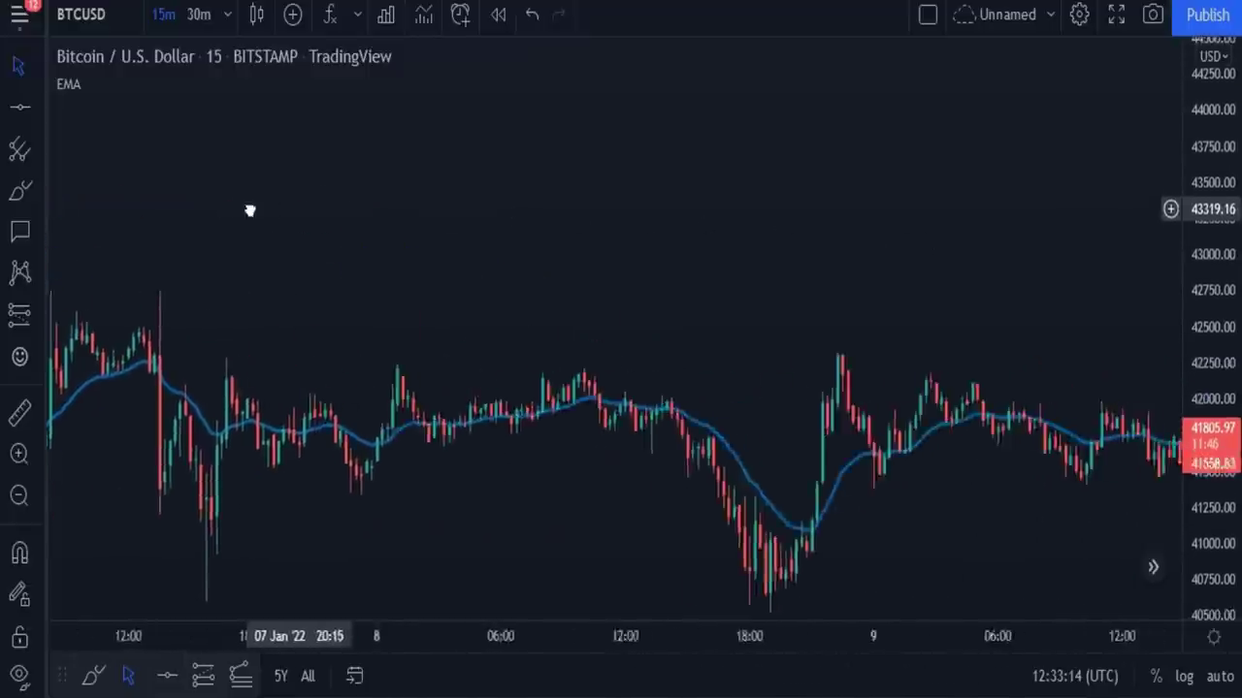
left_click_drag(696, 258, 248, 246)
left_click_drag(873, 229, 607, 224)
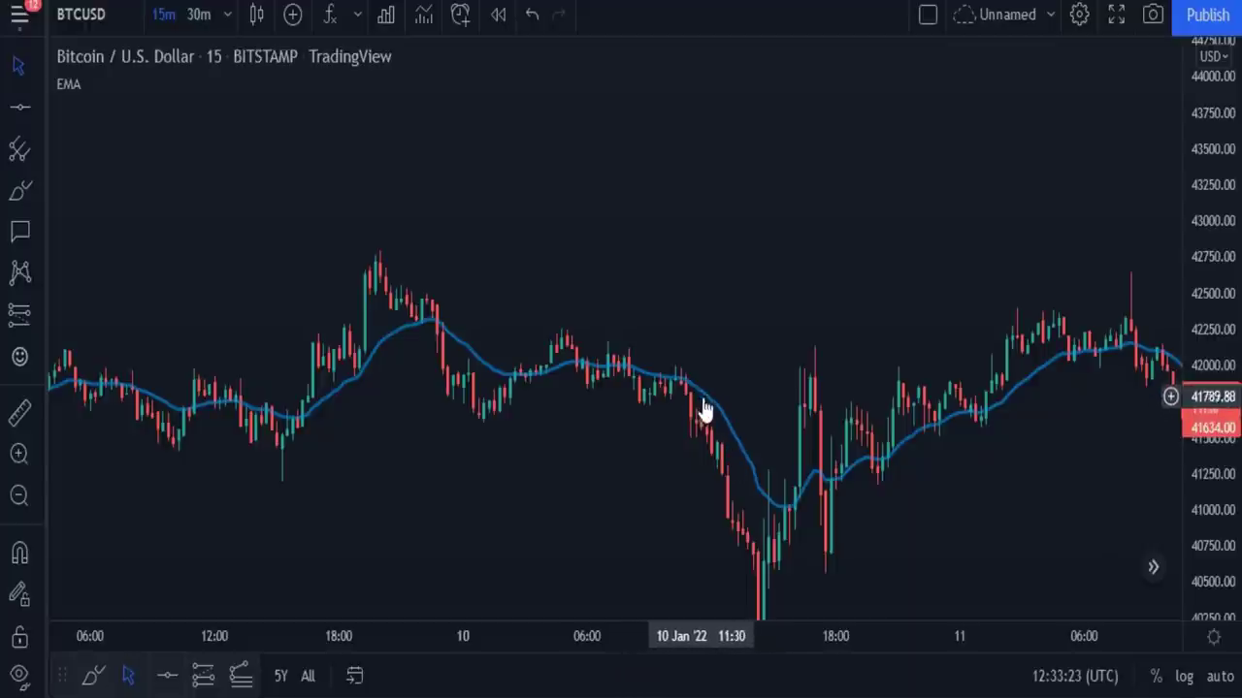
left_click_drag(549, 435, 870, 411)
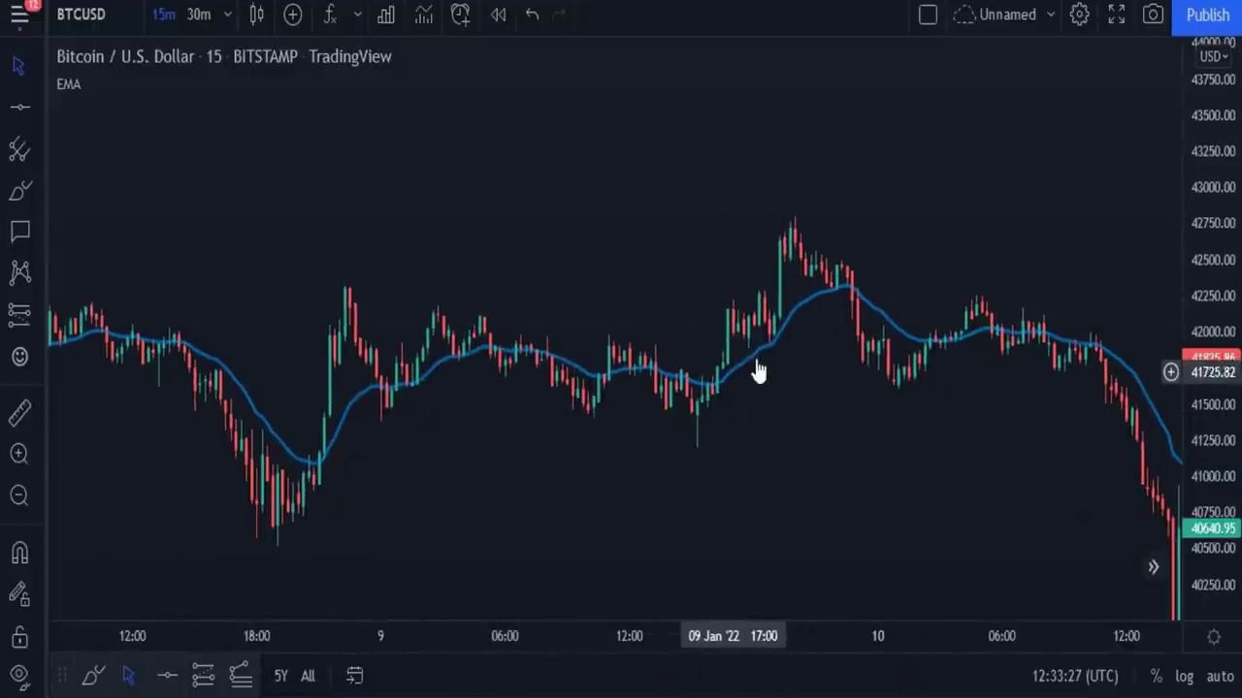
left_click_drag(469, 441, 936, 419)
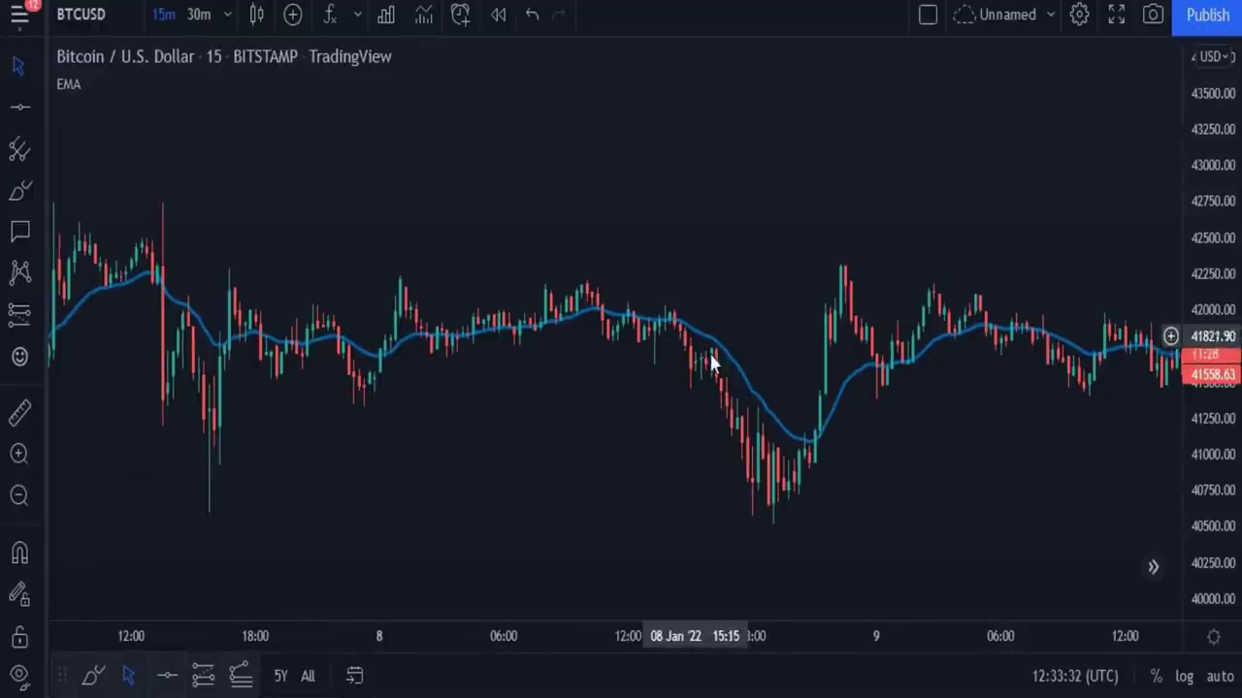
left_click_drag(371, 430, 1028, 416)
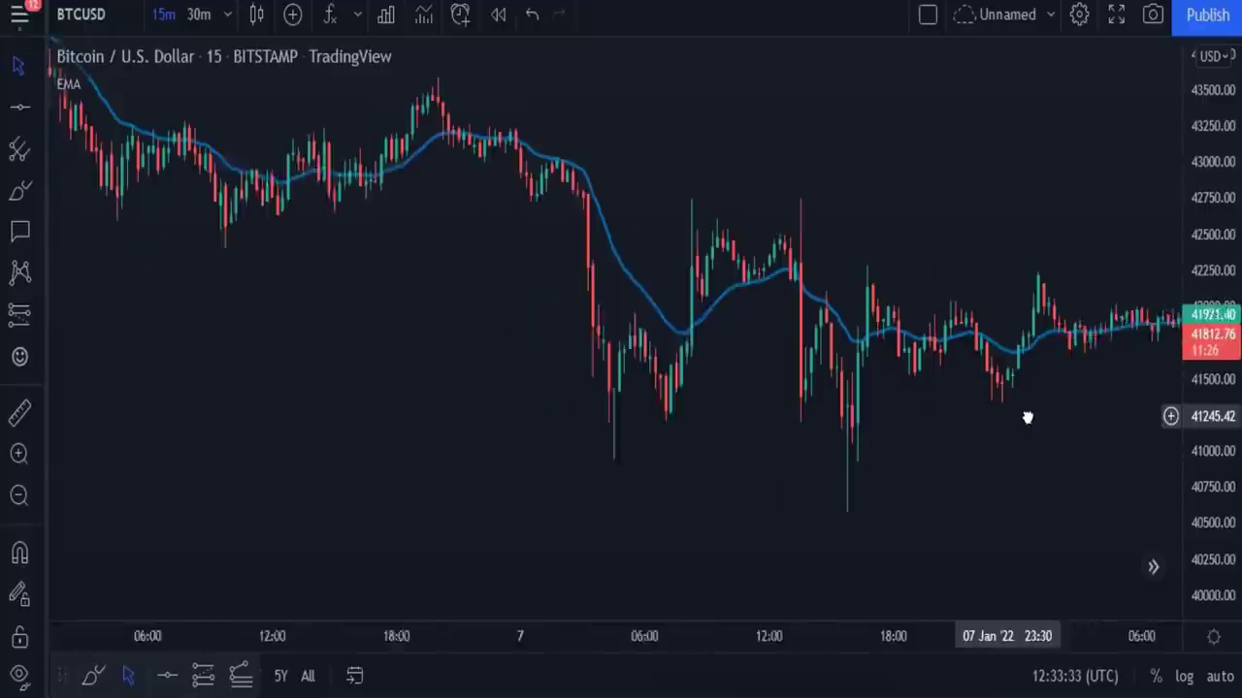
left_click_drag(345, 293, 530, 405)
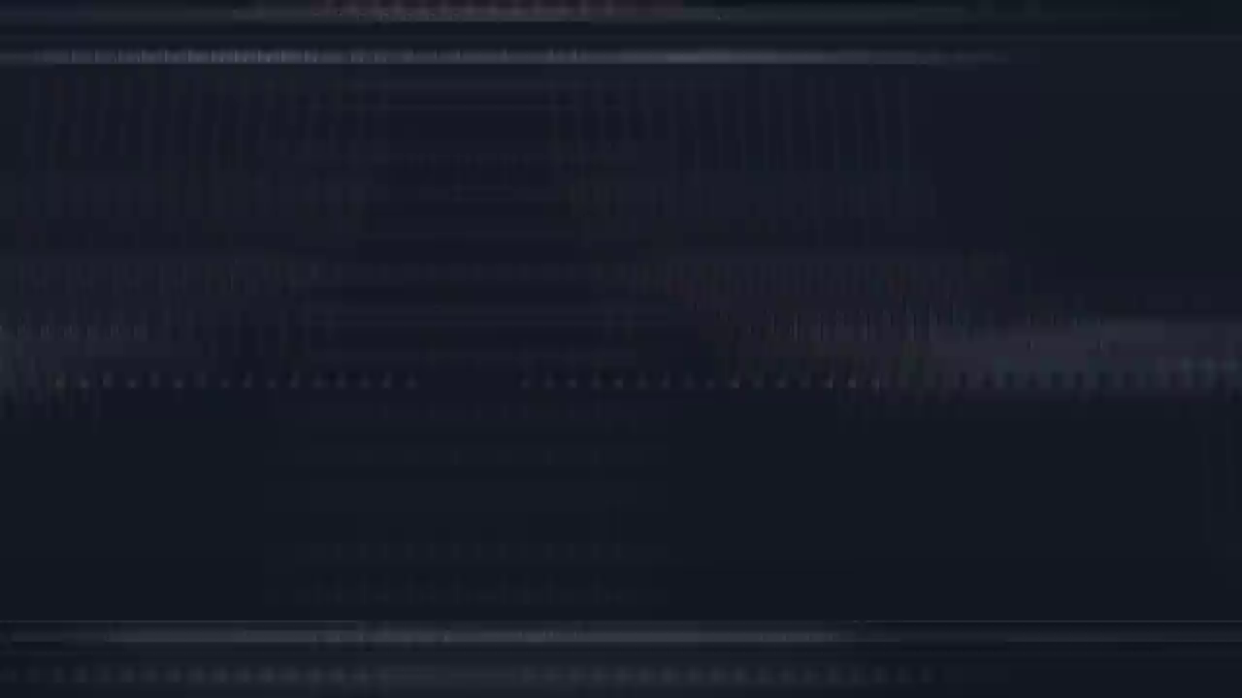
- Examine the individual candles against the 20 Day EMA in the 10 Jan decline and the 9 Jan rally at closer zoom
left_click_drag(521, 360, 462, 398)
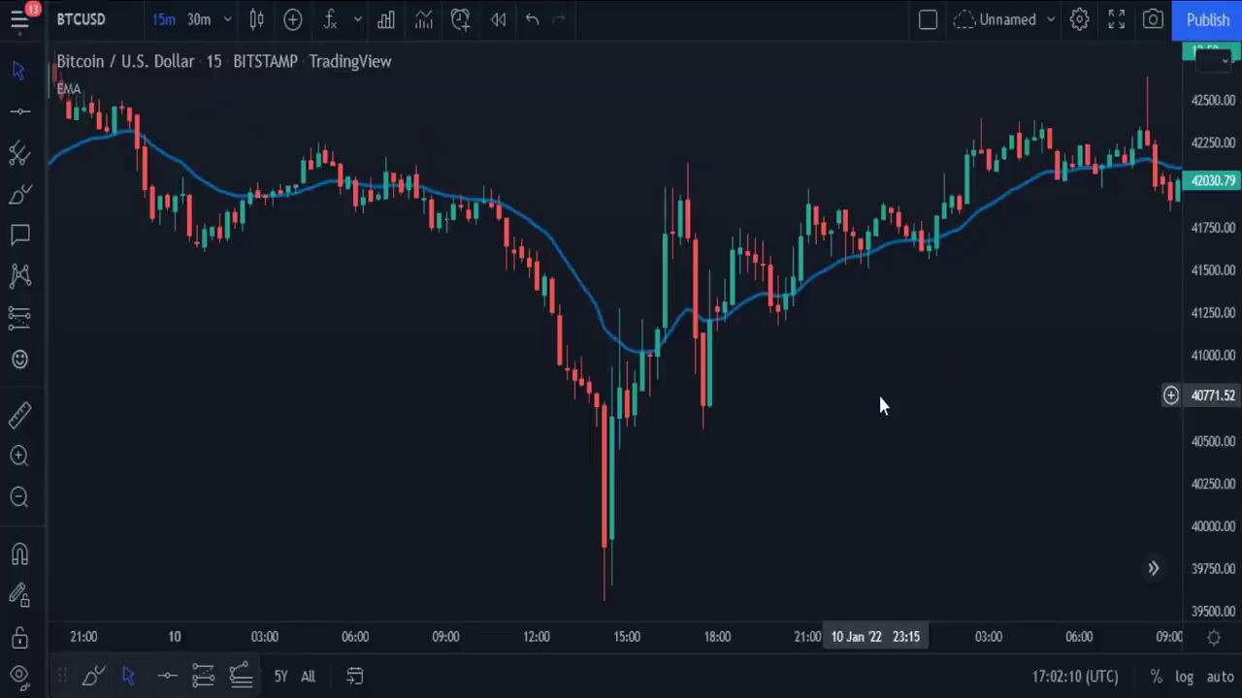
left_click_drag(881, 405, 890, 388)
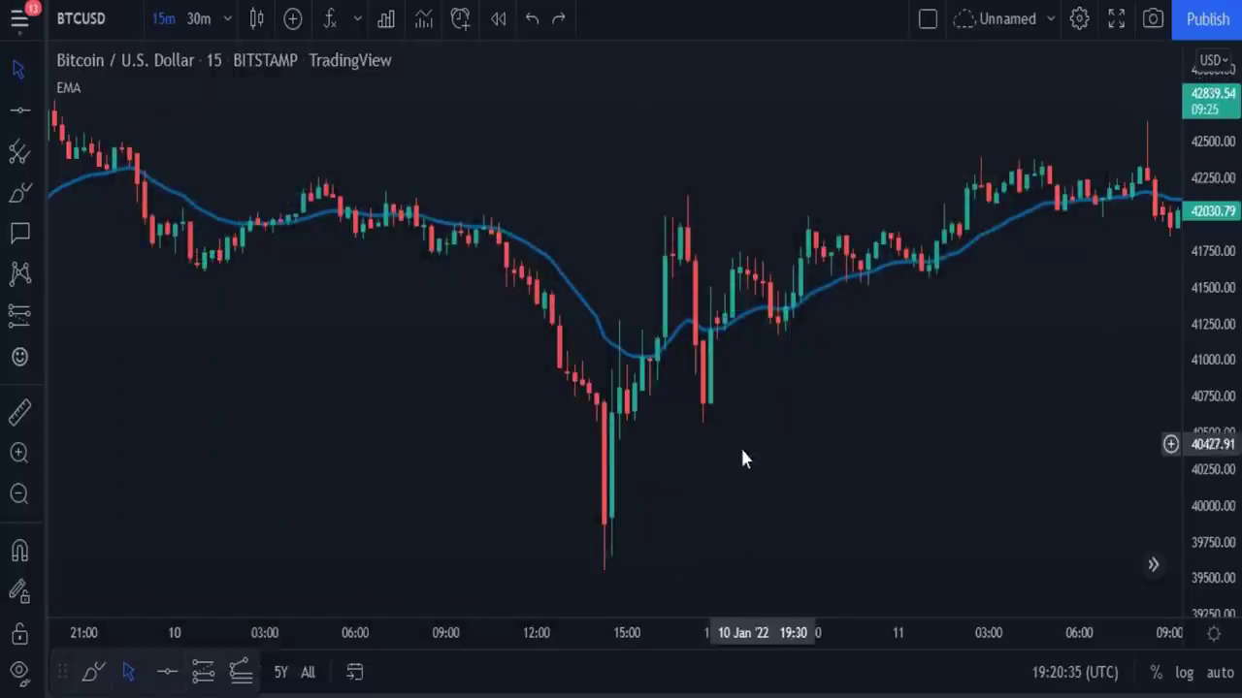
left_click_drag(761, 434, 790, 421)
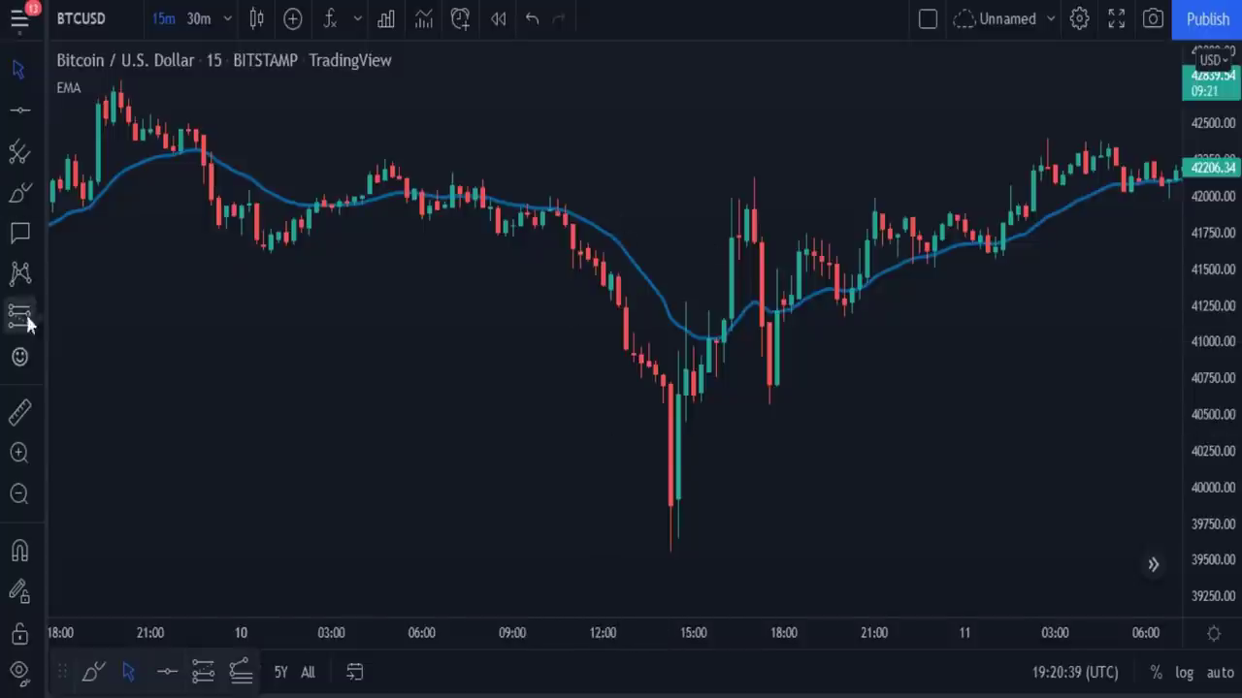
left_click(19, 453)
left_click_drag(429, 61, 850, 585)
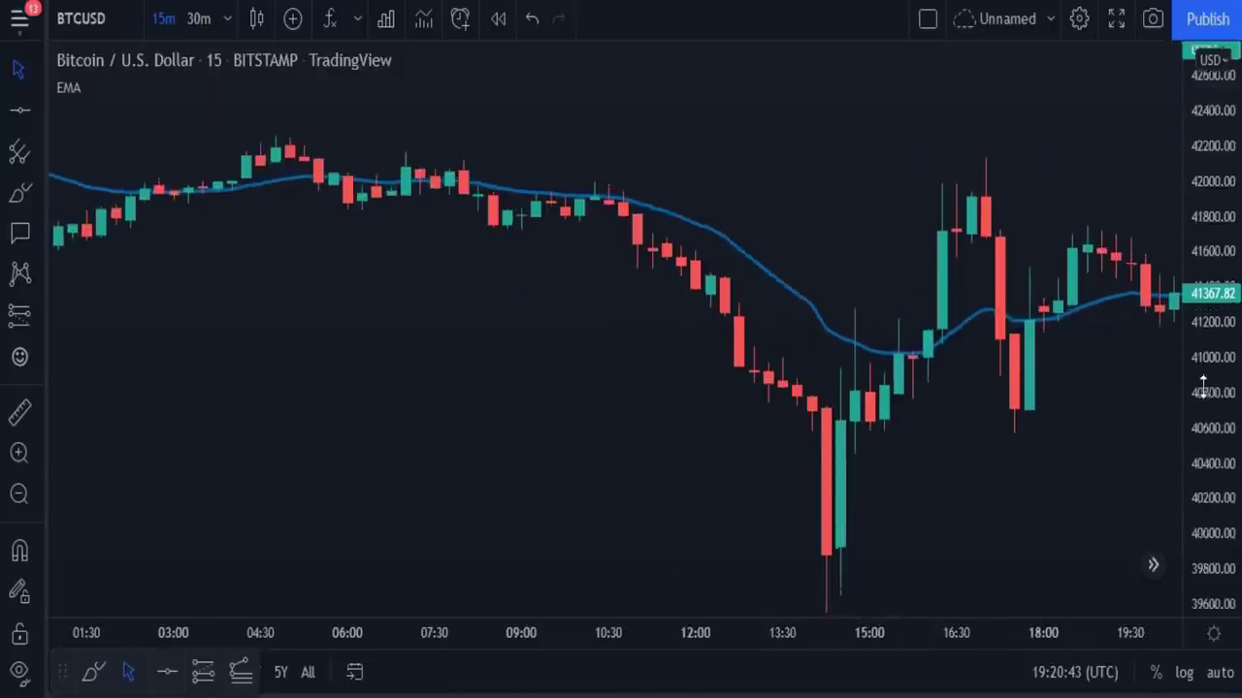
left_click_drag(515, 313, 421, 306)
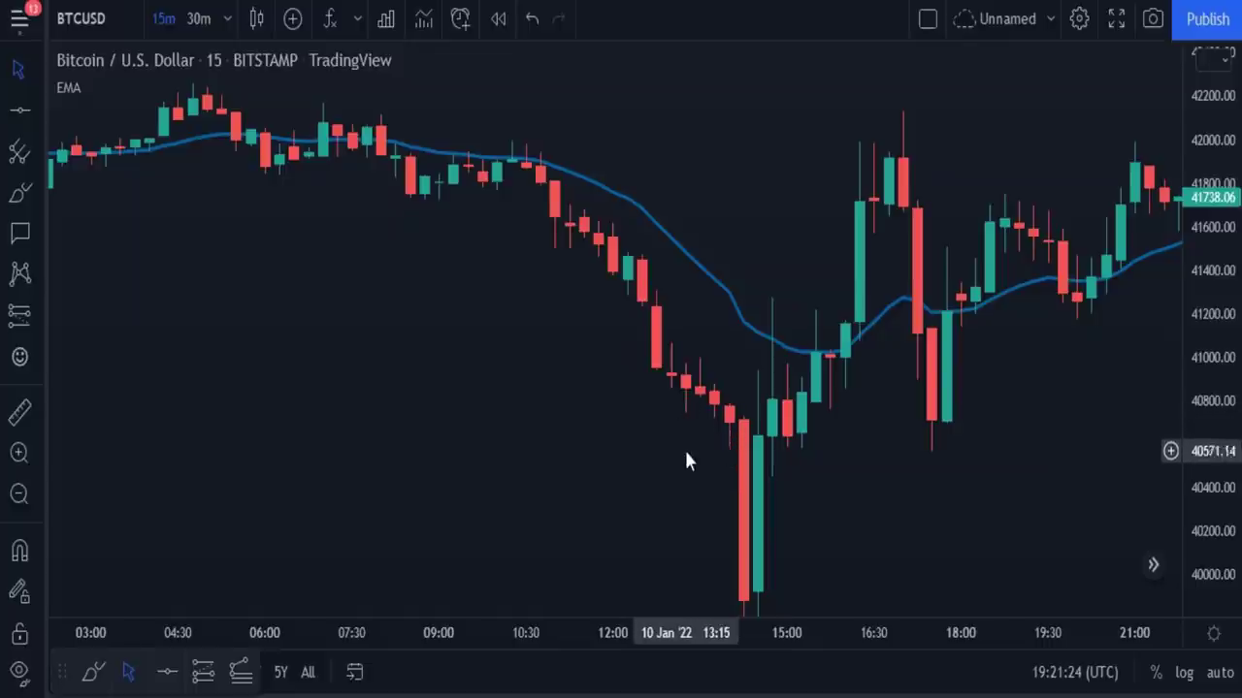
left_click_drag(688, 457, 646, 391)
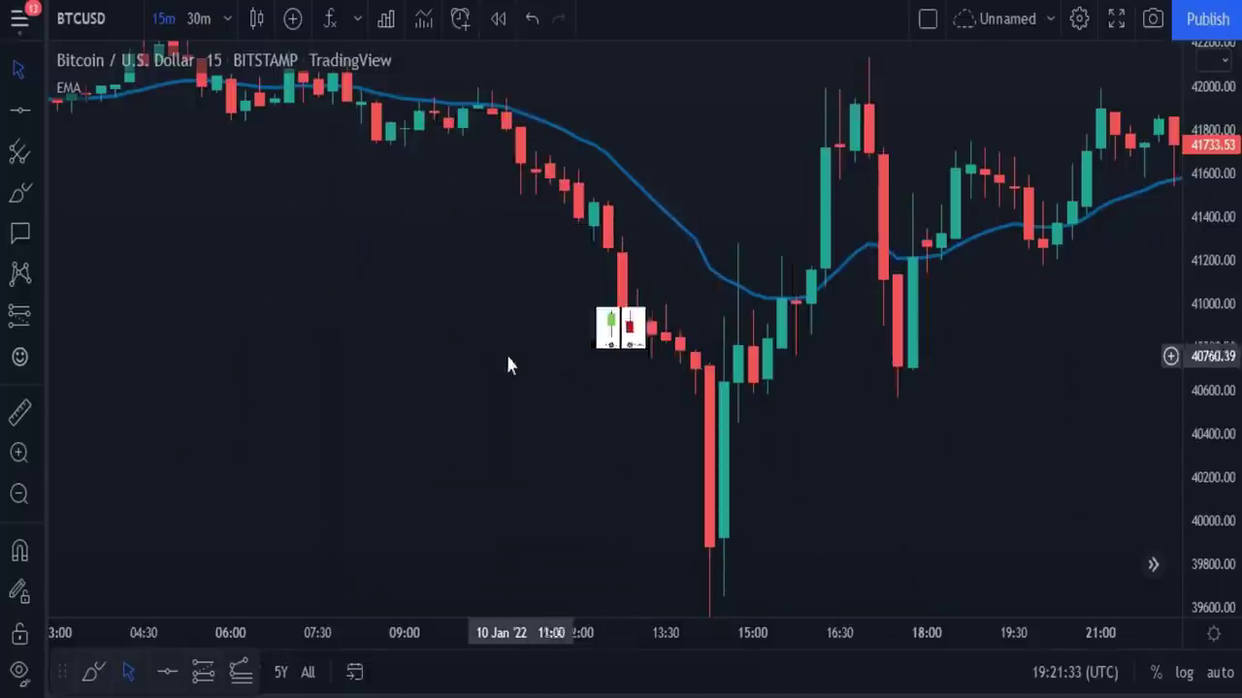
left_click_drag(507, 360, 740, 371)
left_click_drag(330, 349, 747, 359)
left_click_drag(433, 344, 810, 396)
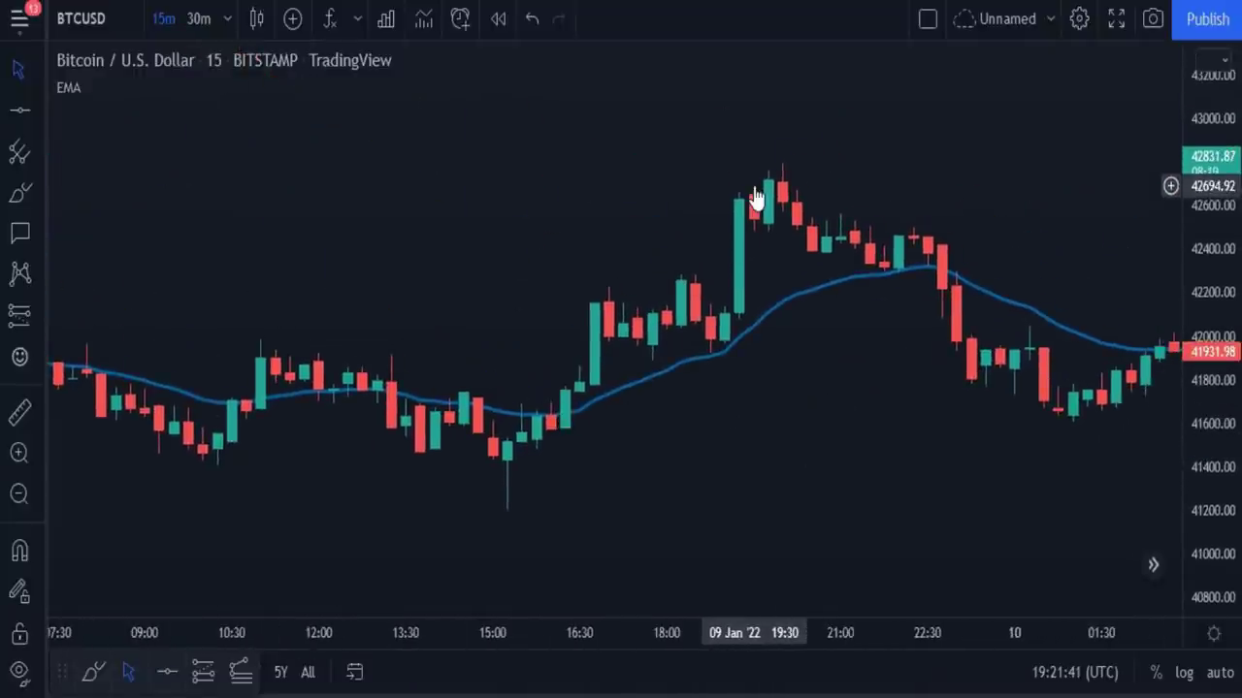
left_click_drag(1200, 466, 1103, 369)
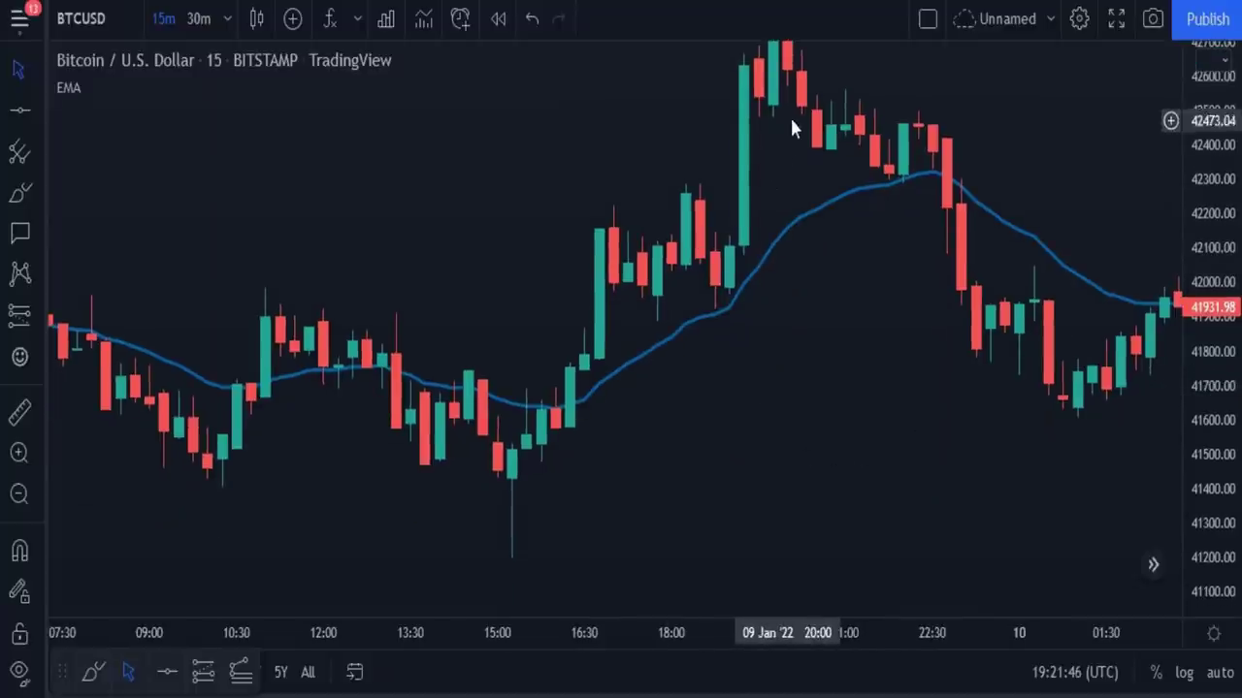
left_click_drag(715, 377, 705, 406)
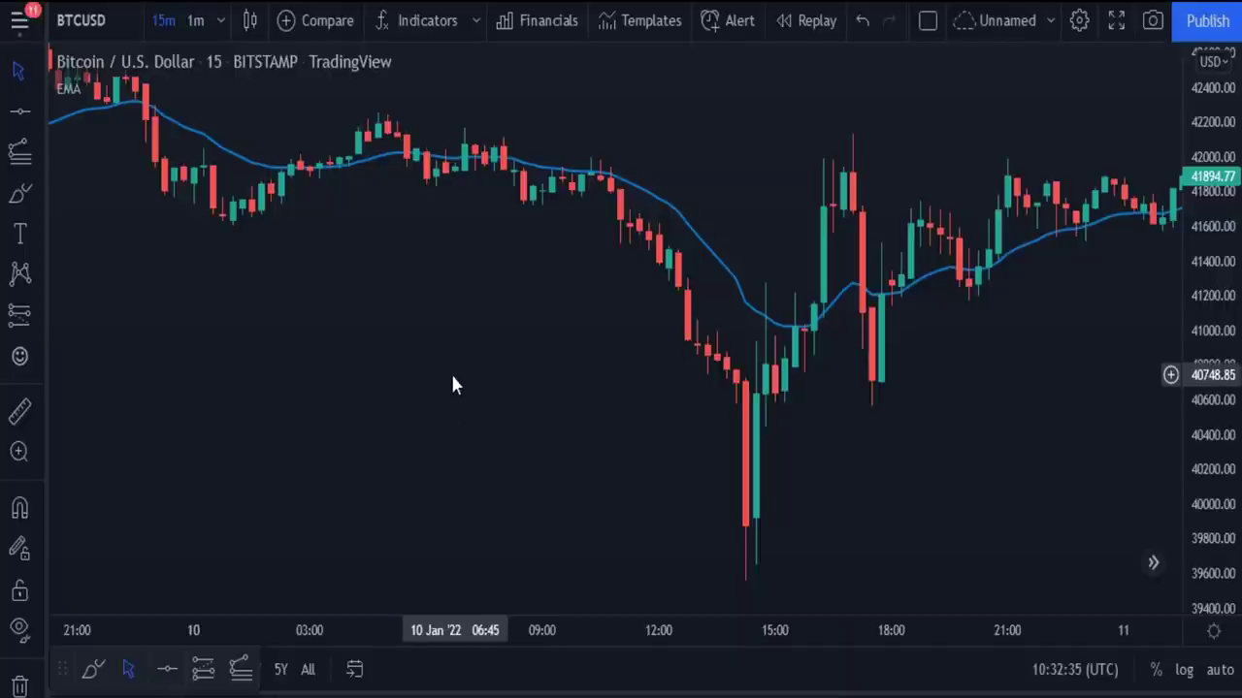
- Search the indicators for HOFFMAN and add Rob Hoffman's Inventory Retracement Bar to the chart
left_click(418, 17)
left_click_drag(598, 55, 622, 46)
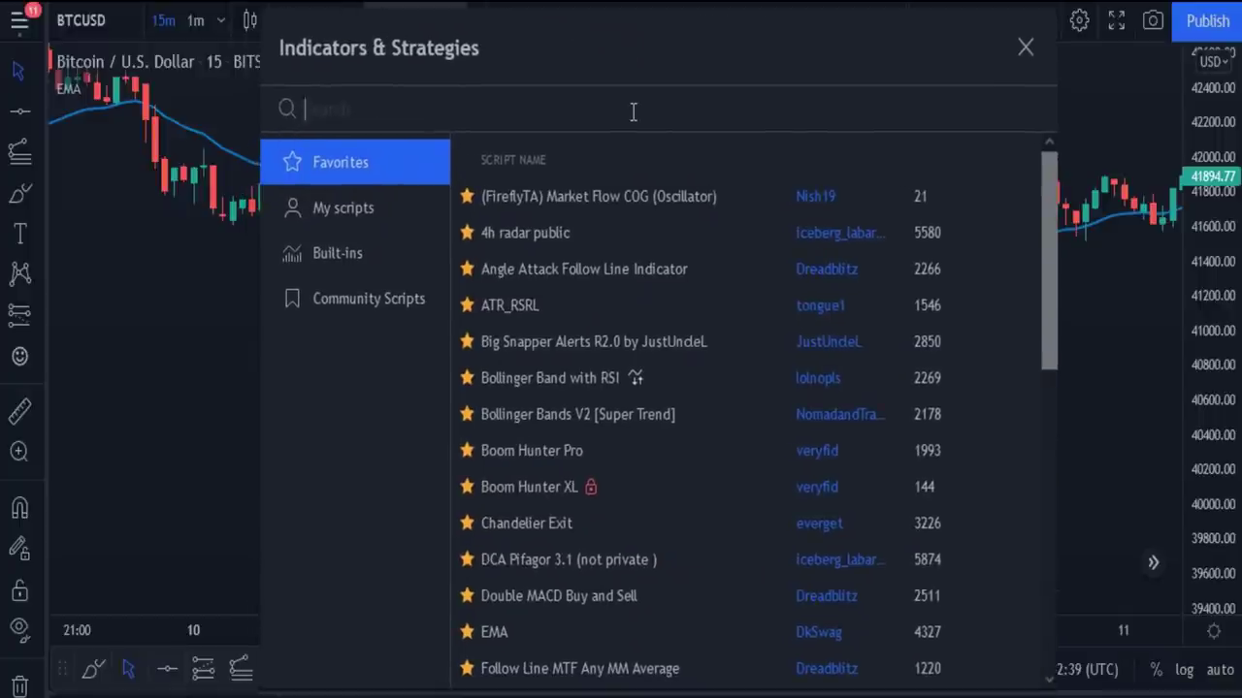
type("HOFFMAN")
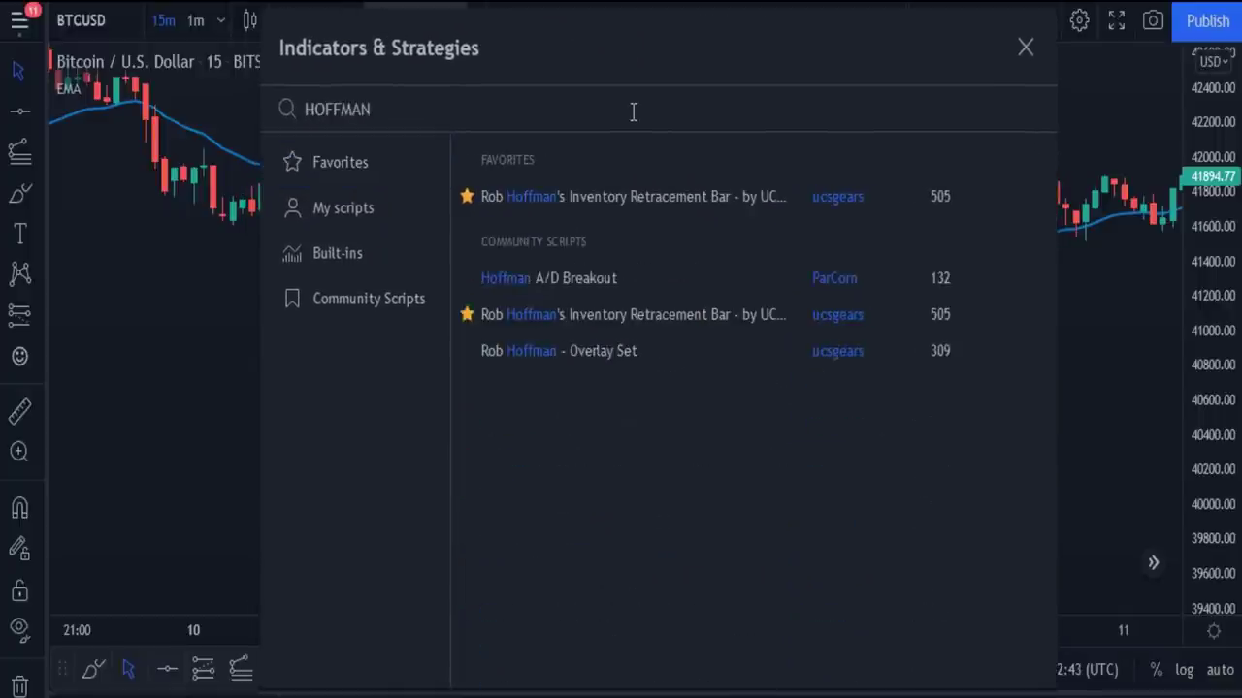
left_click(725, 315)
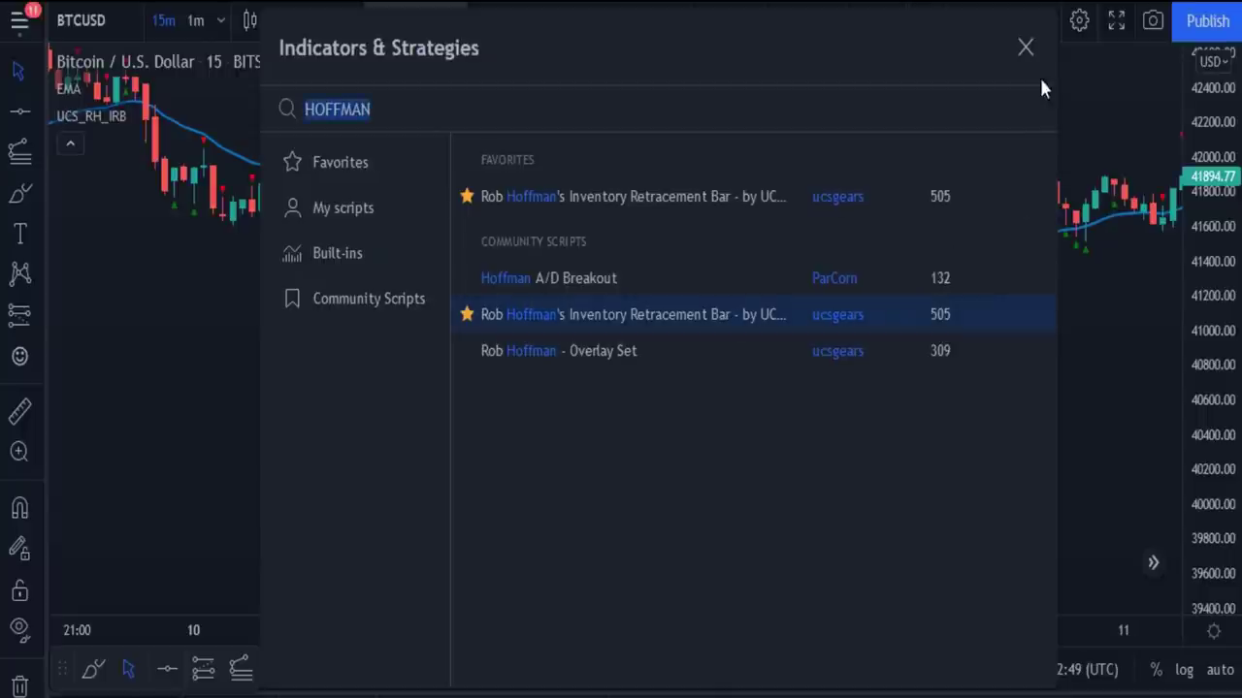
- Close the indicator search and examine the red long and green short arrows around the 10 Jan candles and 20 EMA
left_click(1026, 46)
scroll(562, 360, "up", 3)
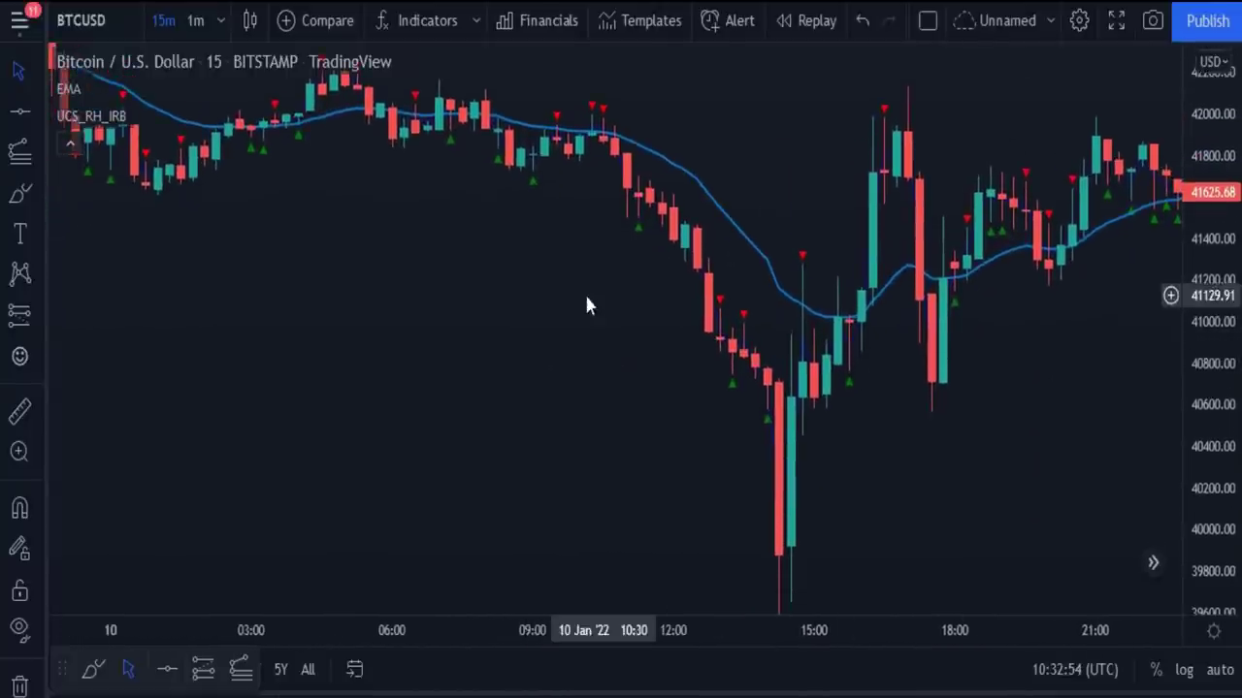
scroll(436, 291, "up", 3)
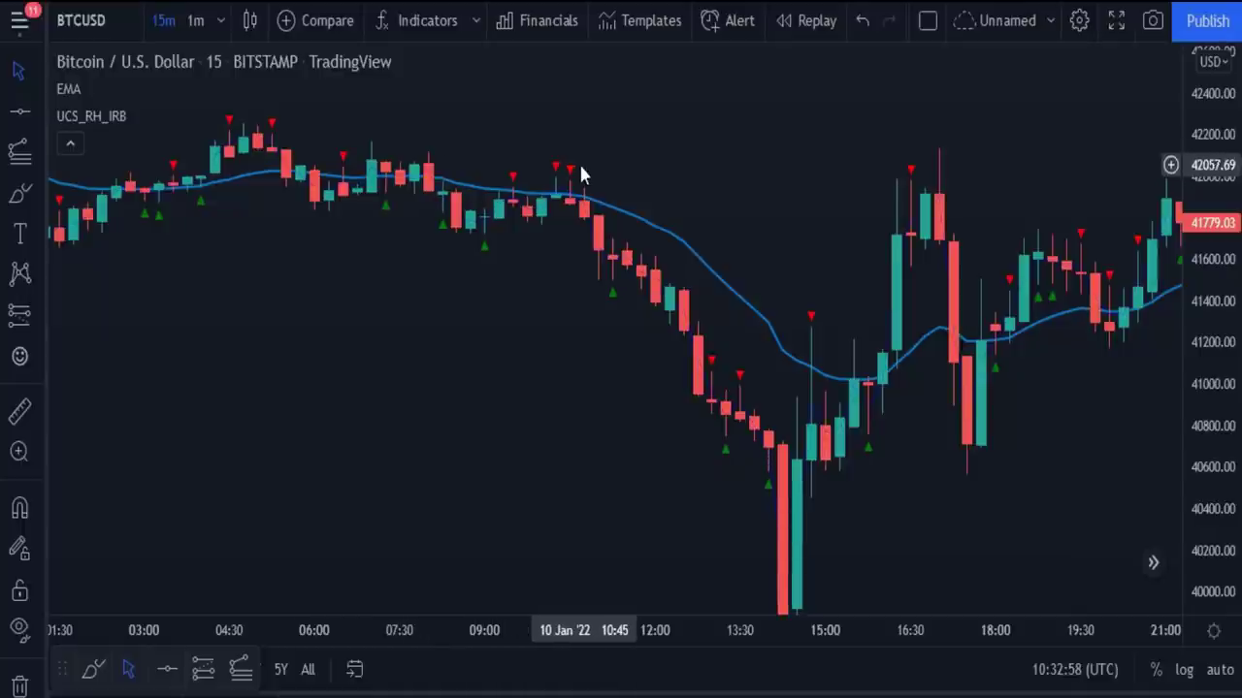
left_click_drag(557, 399, 591, 364)
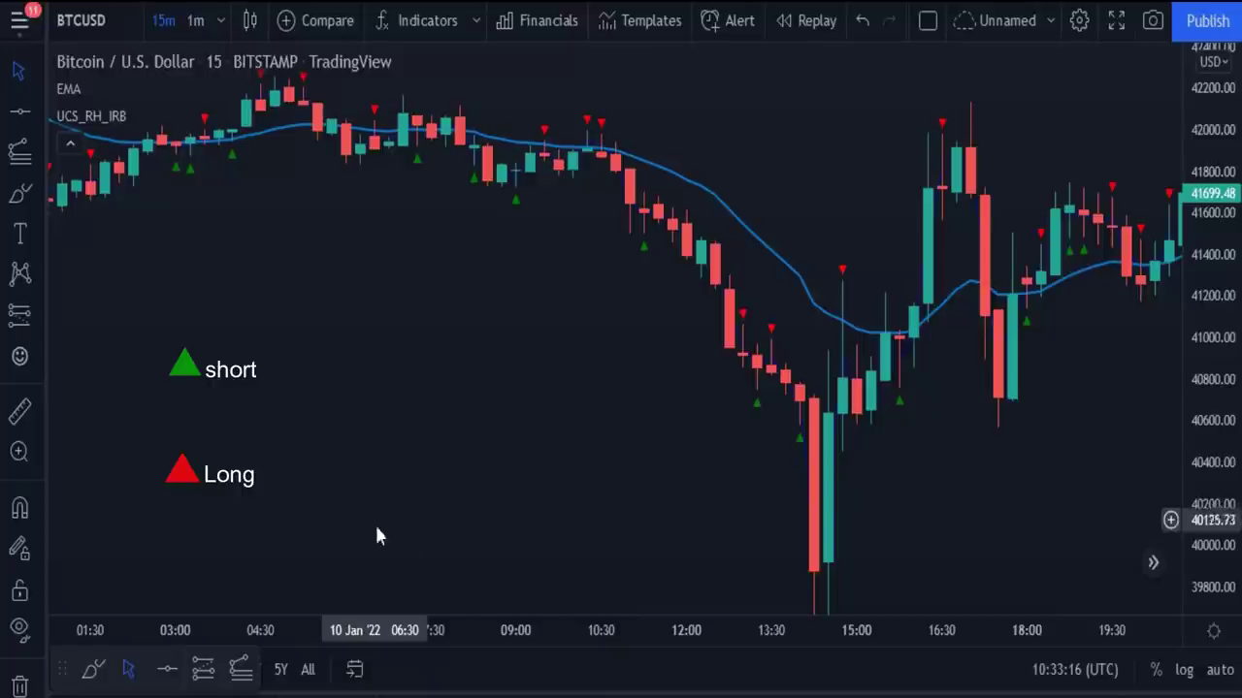
left_click_drag(575, 429, 574, 403)
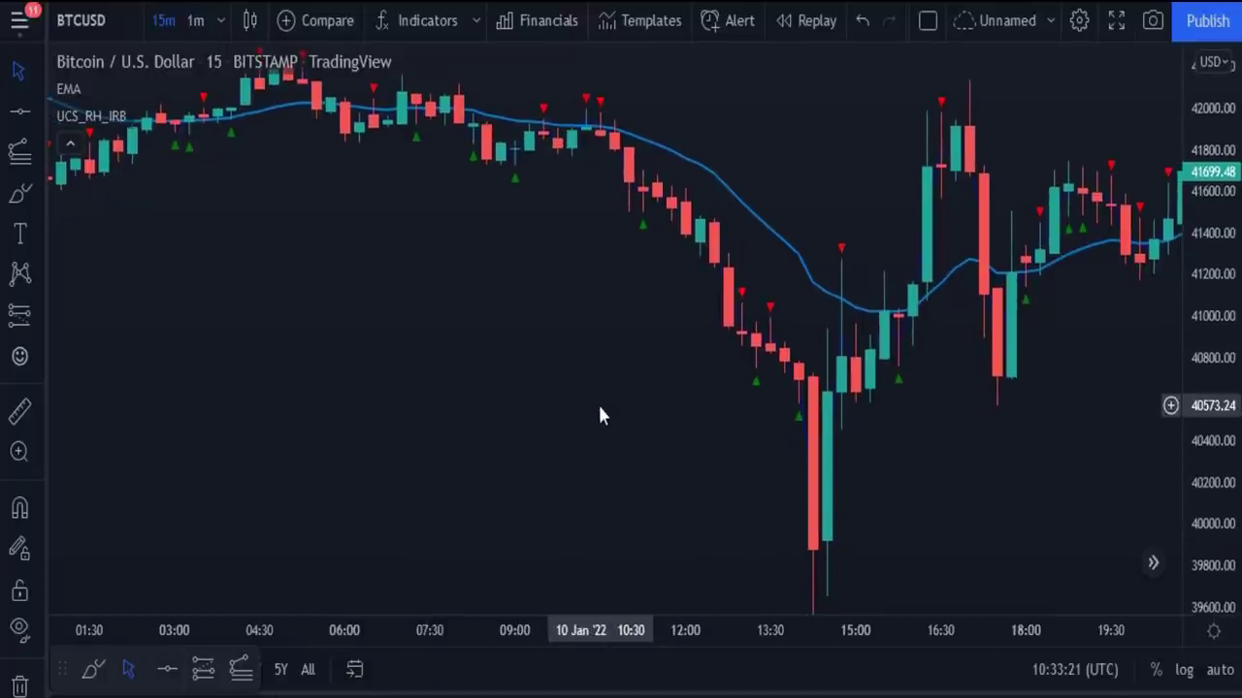
left_click_drag(679, 436, 568, 421)
left_click_drag(980, 410, 932, 404)
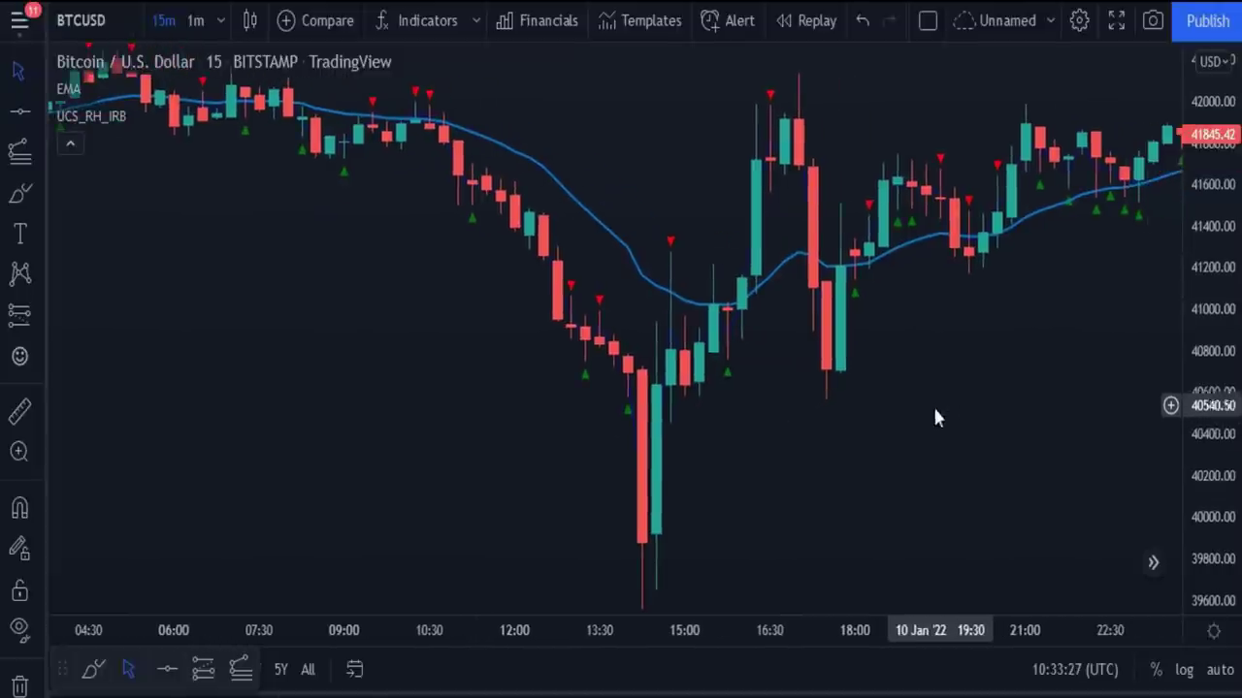
left_click_drag(323, 428, 566, 455)
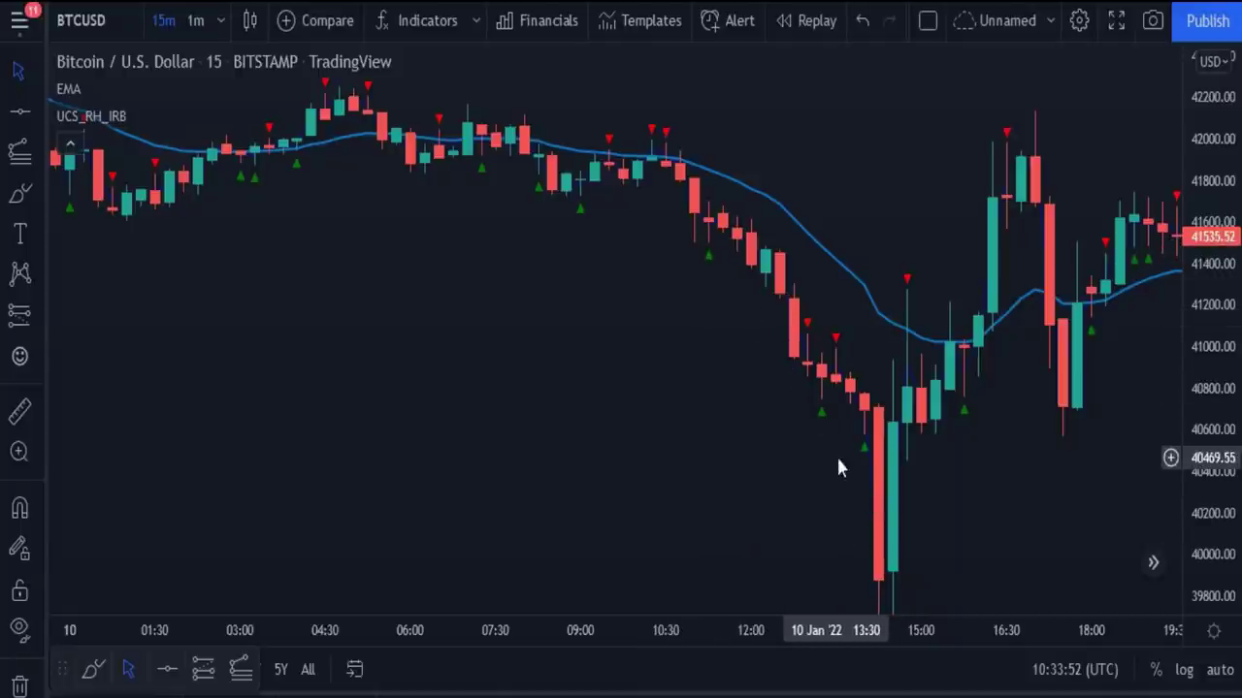
- Examine the retracement bar arrows on 9 Jan and the 8 Jan decline with the price scale stretched
left_click_drag(243, 351, 802, 370)
mouse_move(314, 329)
left_mouse_down()
mouse_move(624, 344)
mouse_move(765, 368)
left_mouse_up()
left_click_drag(255, 370, 514, 371)
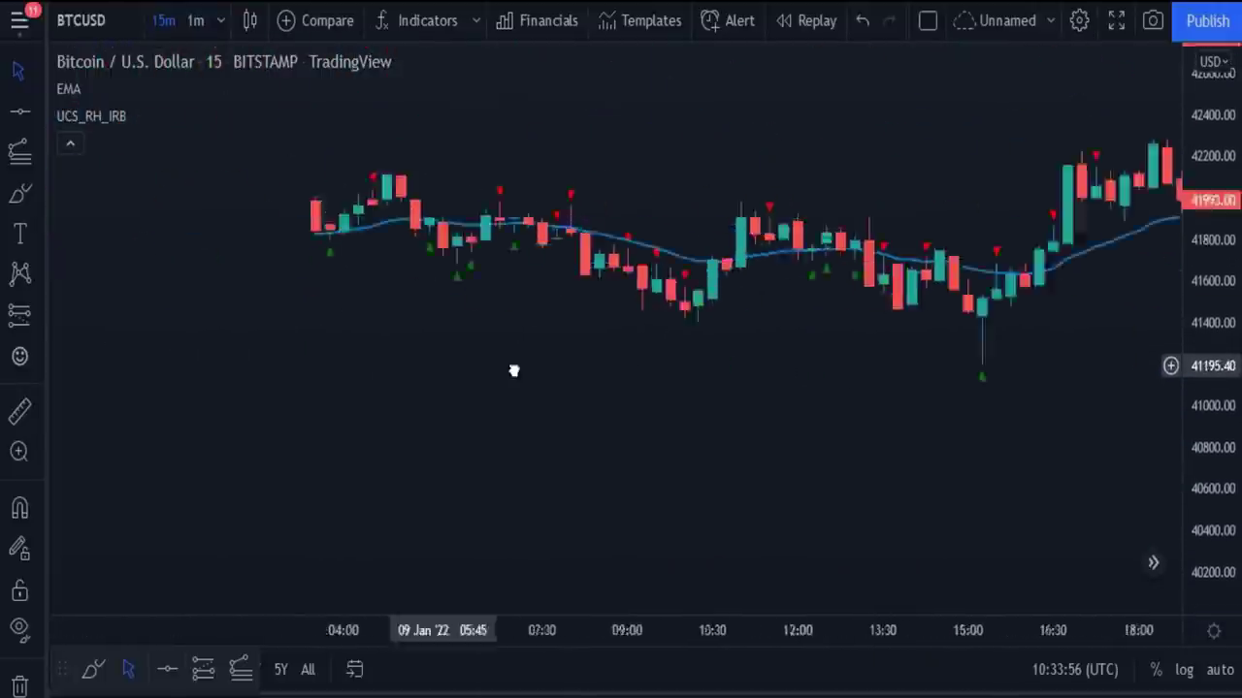
mouse_move(145, 354)
left_mouse_down()
mouse_move(471, 358)
mouse_move(779, 388)
left_mouse_up()
left_click_drag(272, 393, 634, 399)
left_click_drag(512, 362, 576, 362)
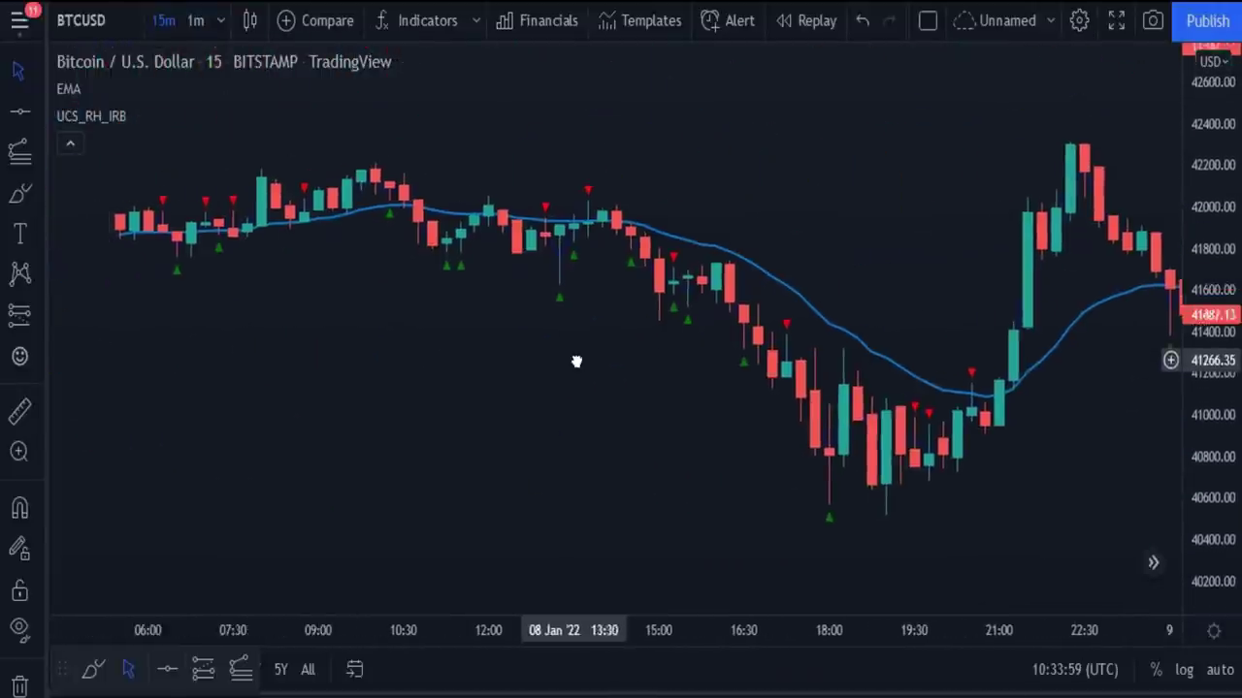
left_click_drag(1213, 397, 1200, 244)
left_click_drag(590, 324, 628, 382)
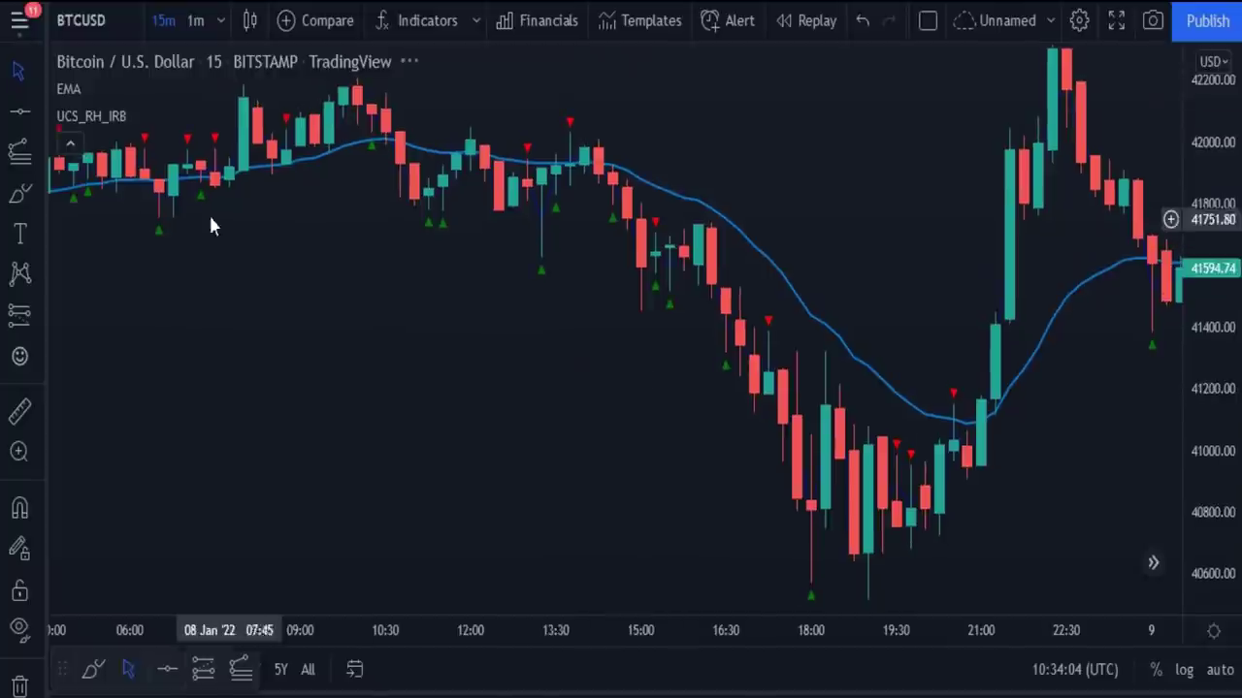
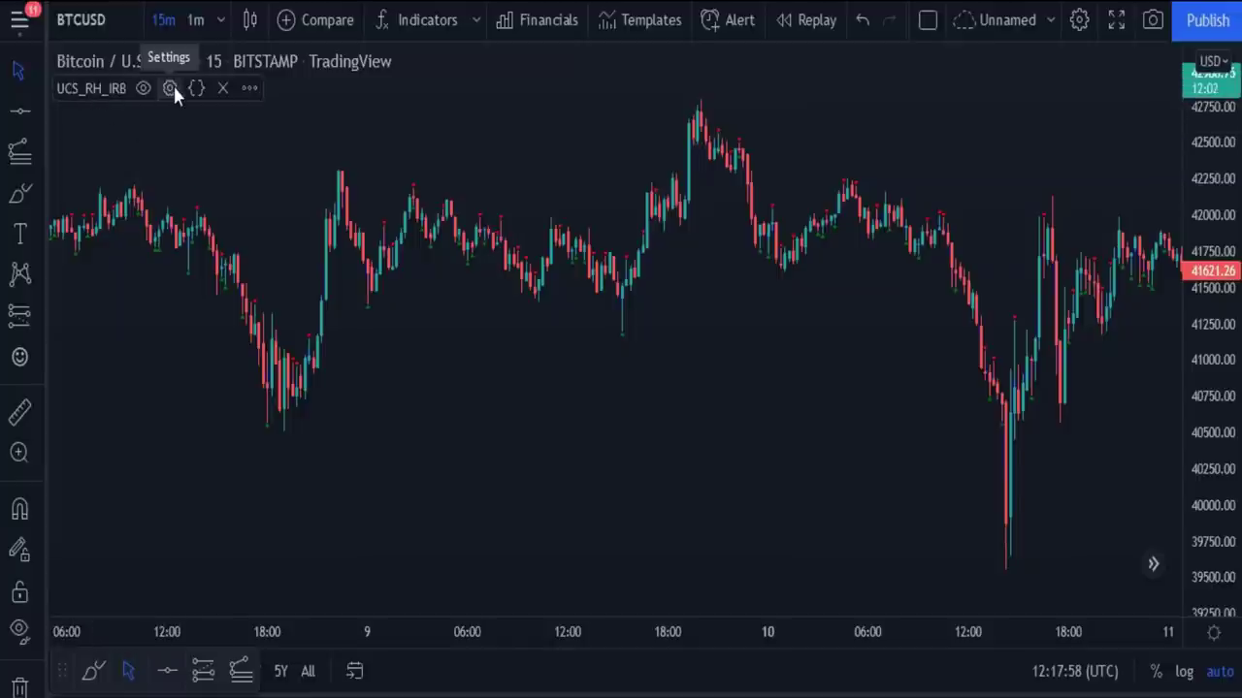
- Hide the Inventory Bar Retracement Price Line of the UCS_RH_IRB indicator
left_click(173, 83)
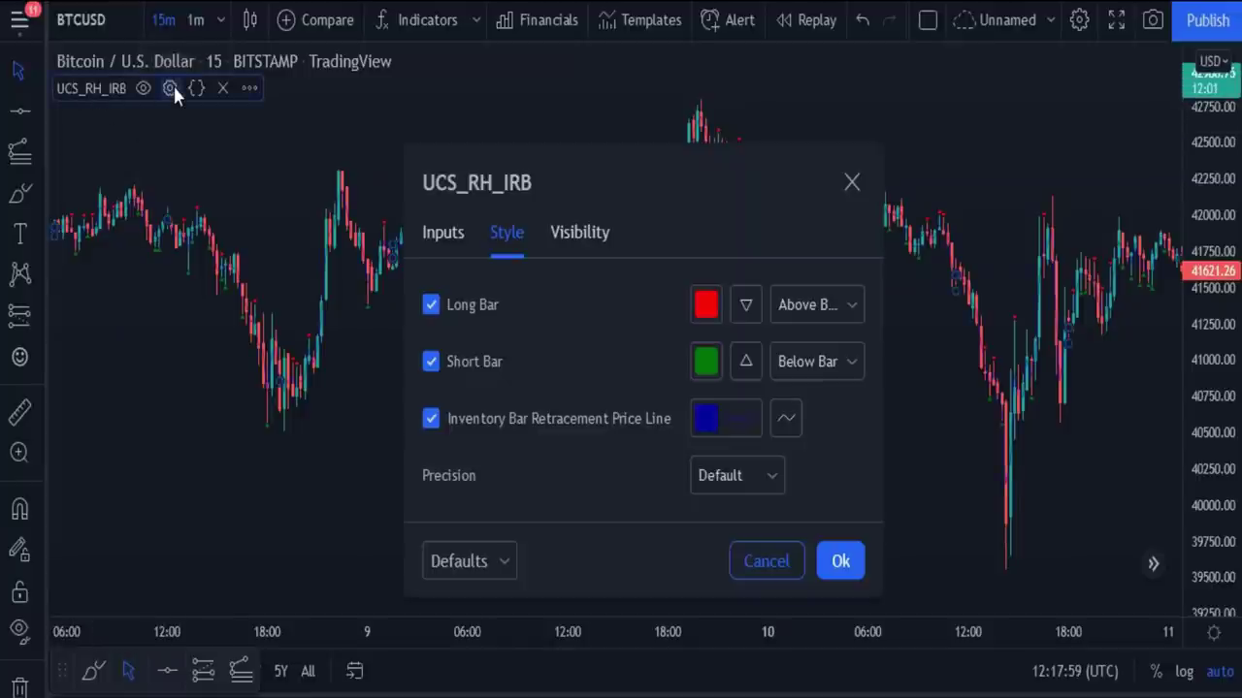
left_click(430, 419)
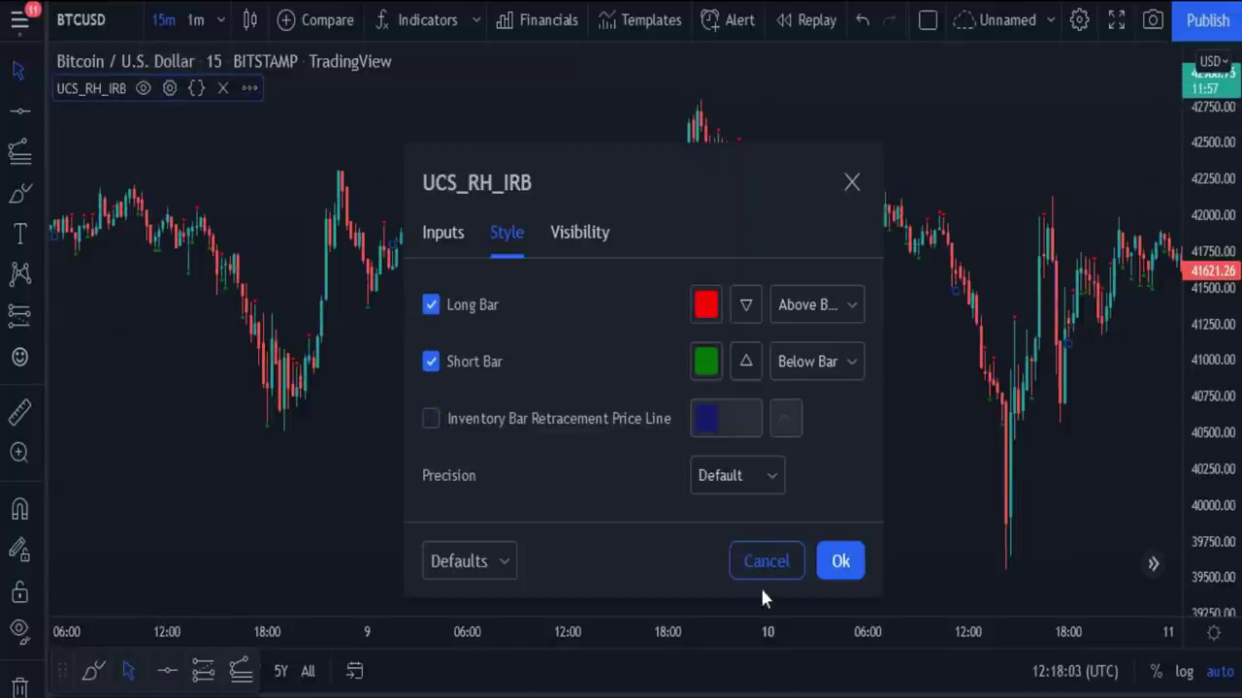
left_click(840, 562)
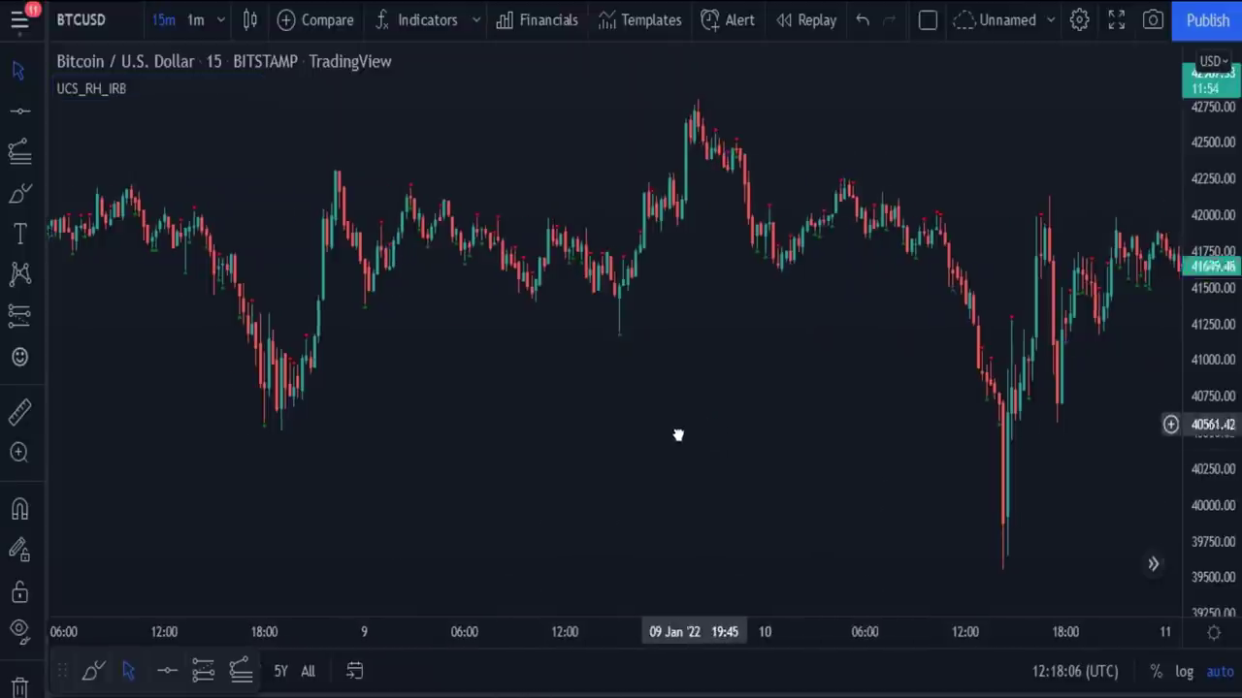
- Search the indicators for HOFFMAN, mark Rob Hoffman - Overlay Set as a favorite and add it to the chart
left_click_drag(679, 435, 646, 449)
left_click(427, 20)
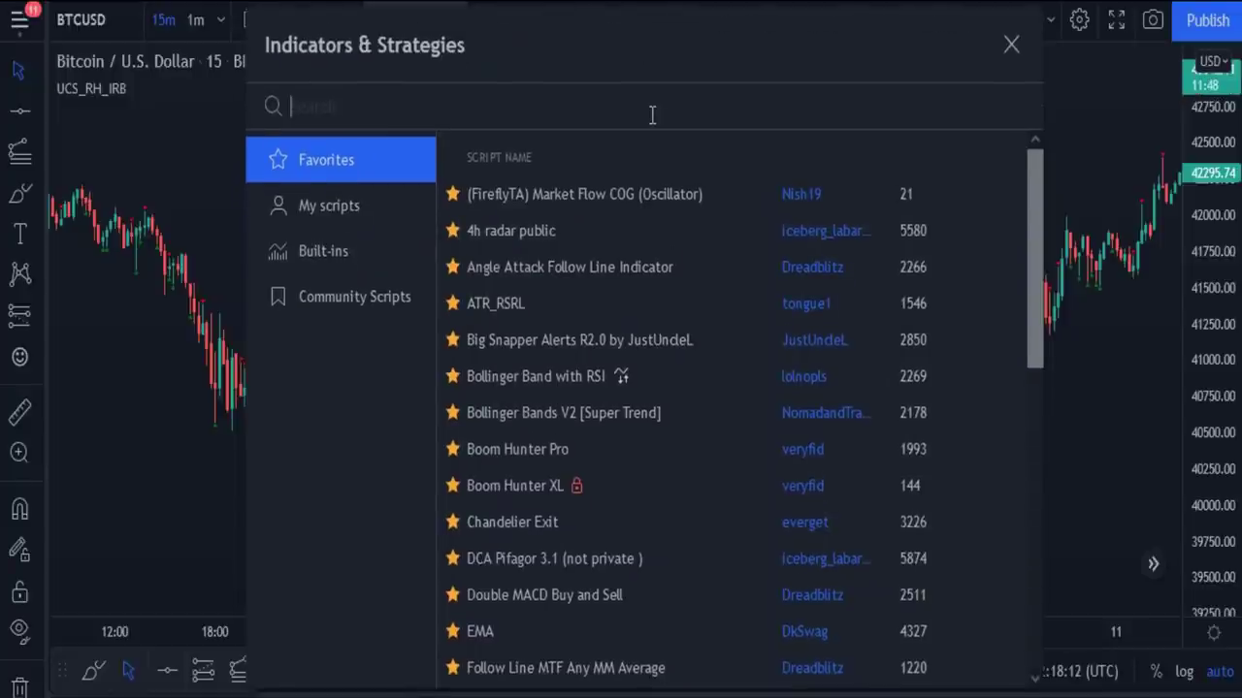
type("HOFFMAN")
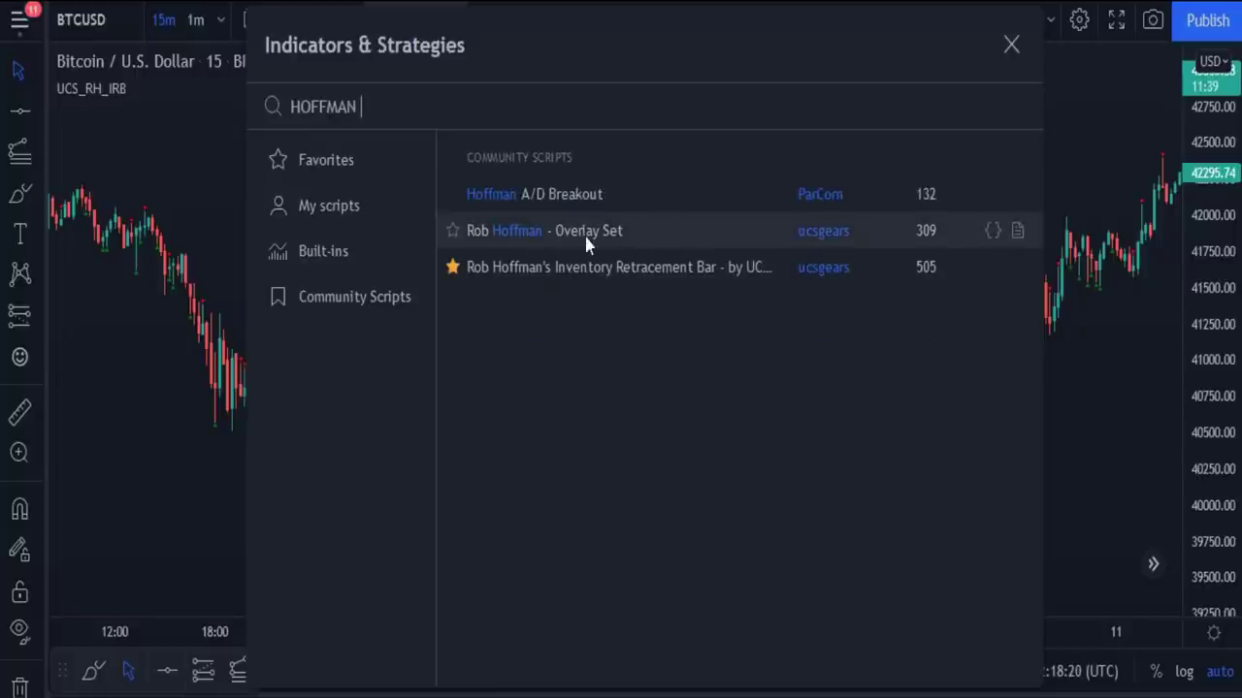
left_click(455, 230)
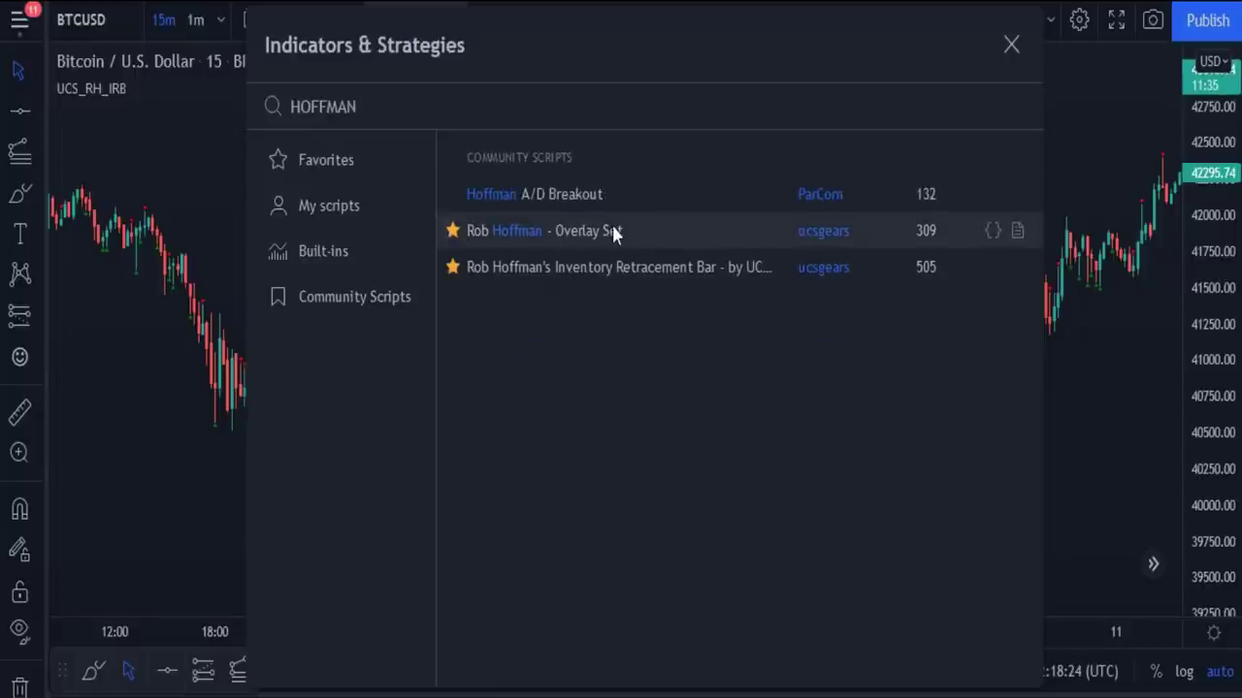
left_click(611, 222)
left_click(1012, 44)
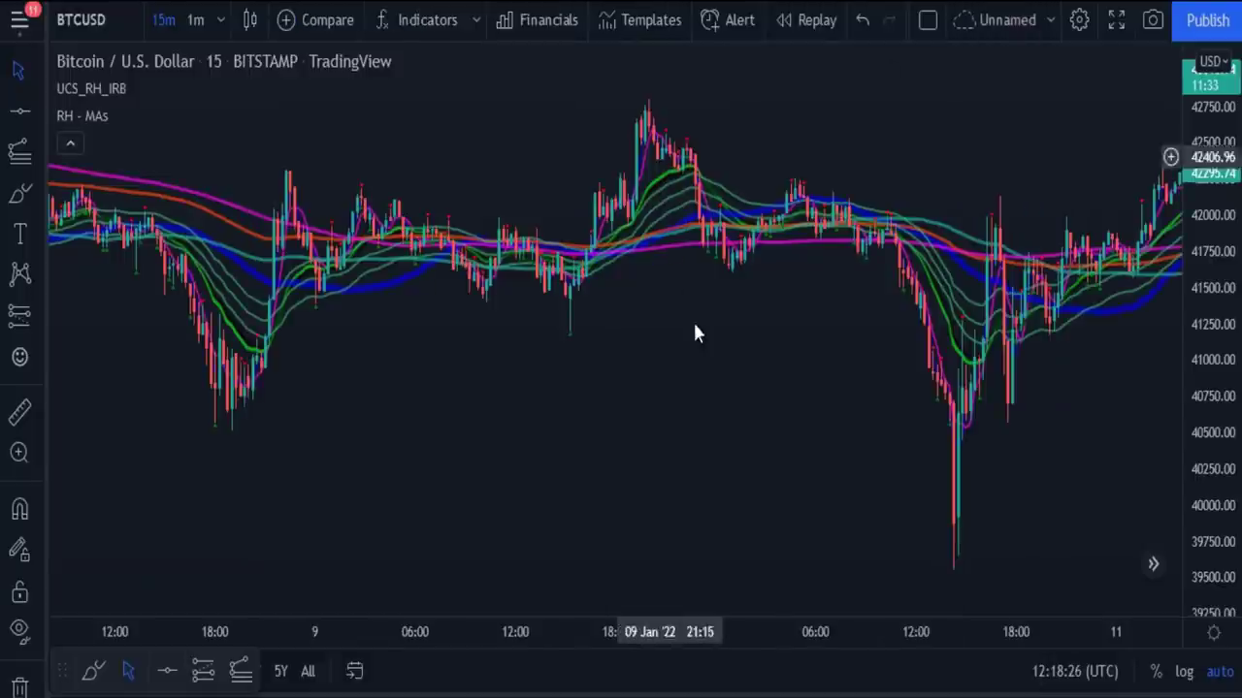
- In the RH - MAs style settings, hide the Fast Speed Line, Trend Line - 4 and No Trend Zone - Lowerline
left_click_drag(421, 393, 796, 401)
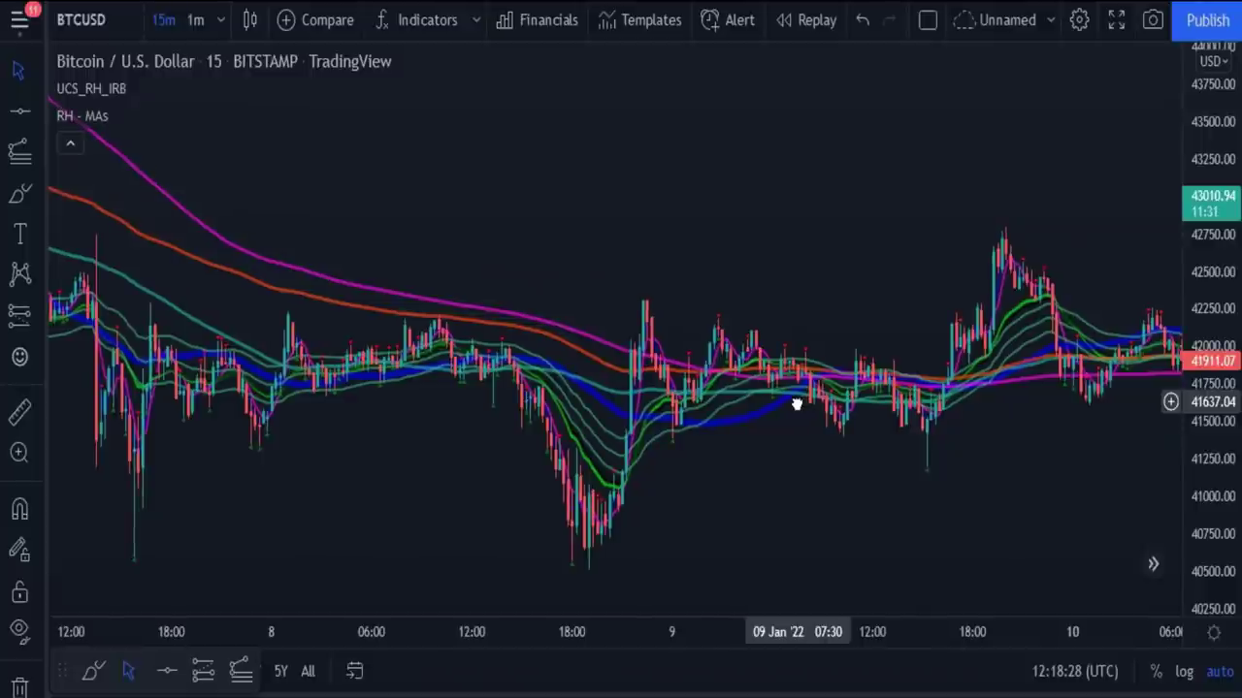
scroll(637, 446, "up", 4)
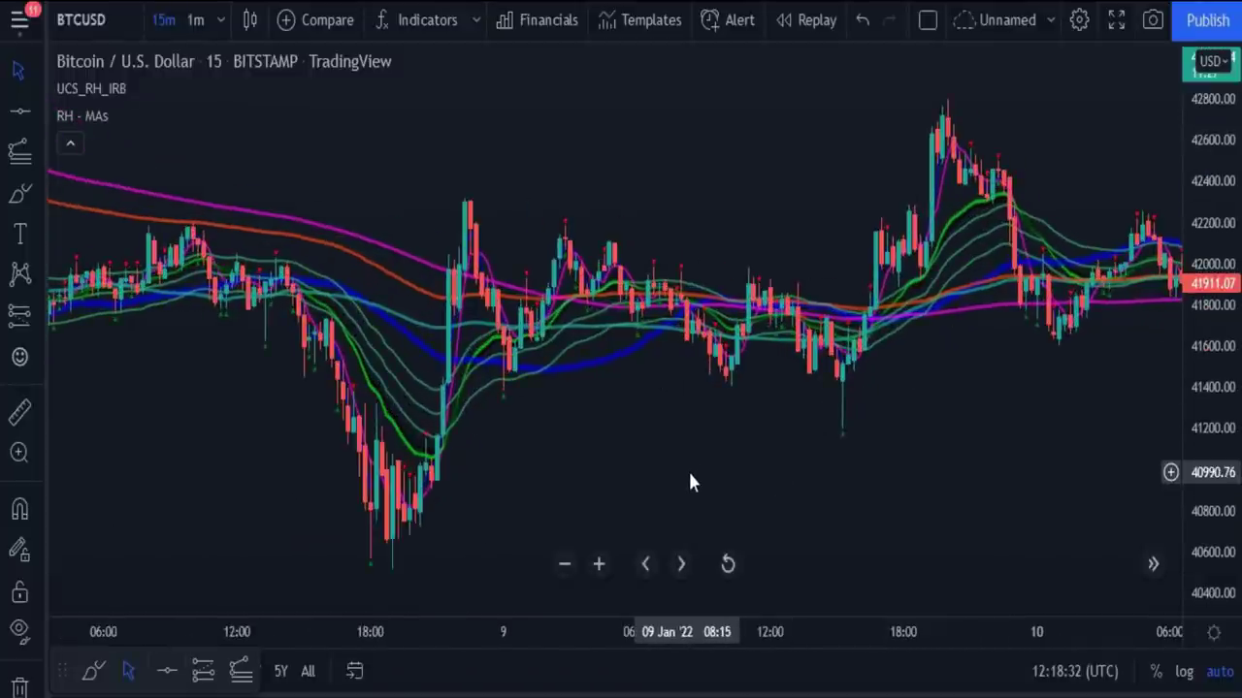
left_click_drag(928, 411, 556, 407)
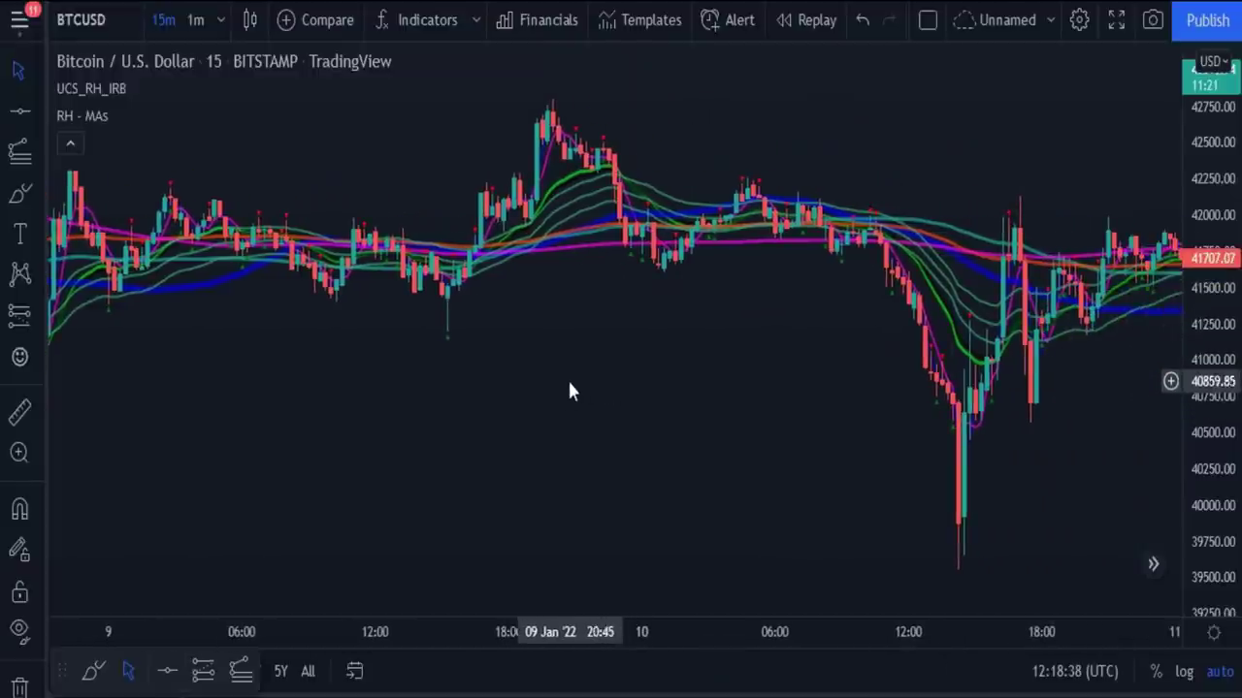
mouse_move(74, 110)
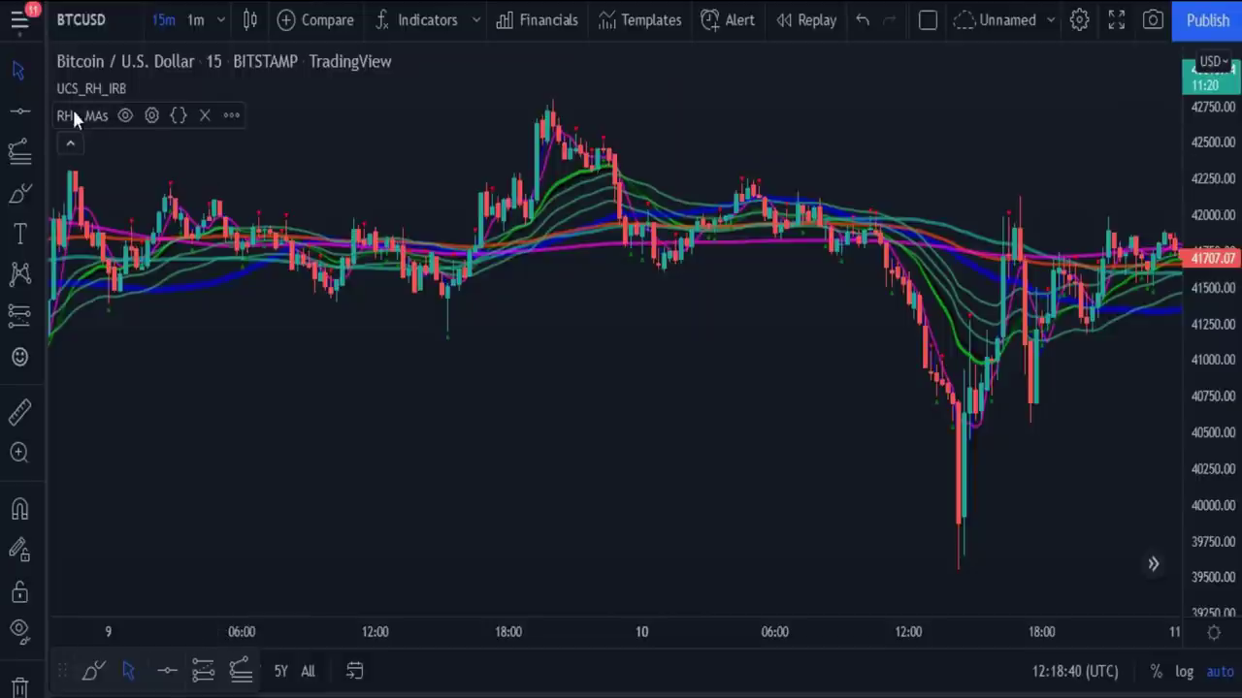
left_click(151, 116)
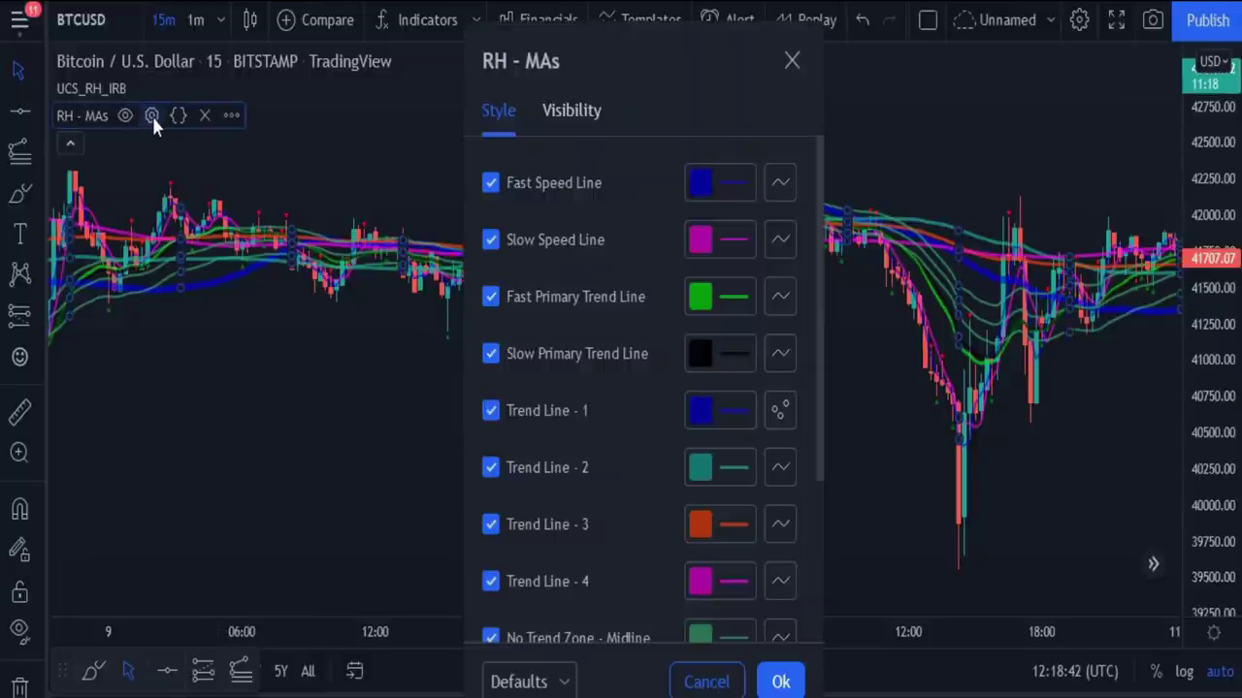
left_click(490, 184)
scroll(573, 349, "down", 3)
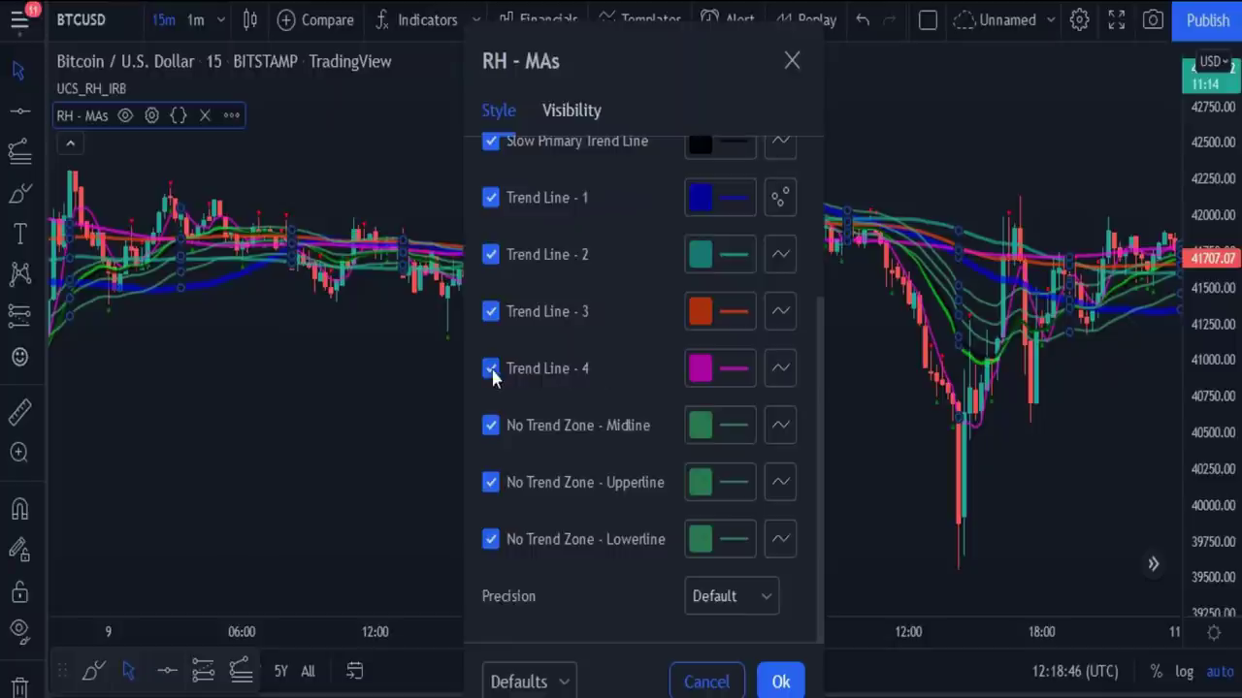
left_click(489, 369)
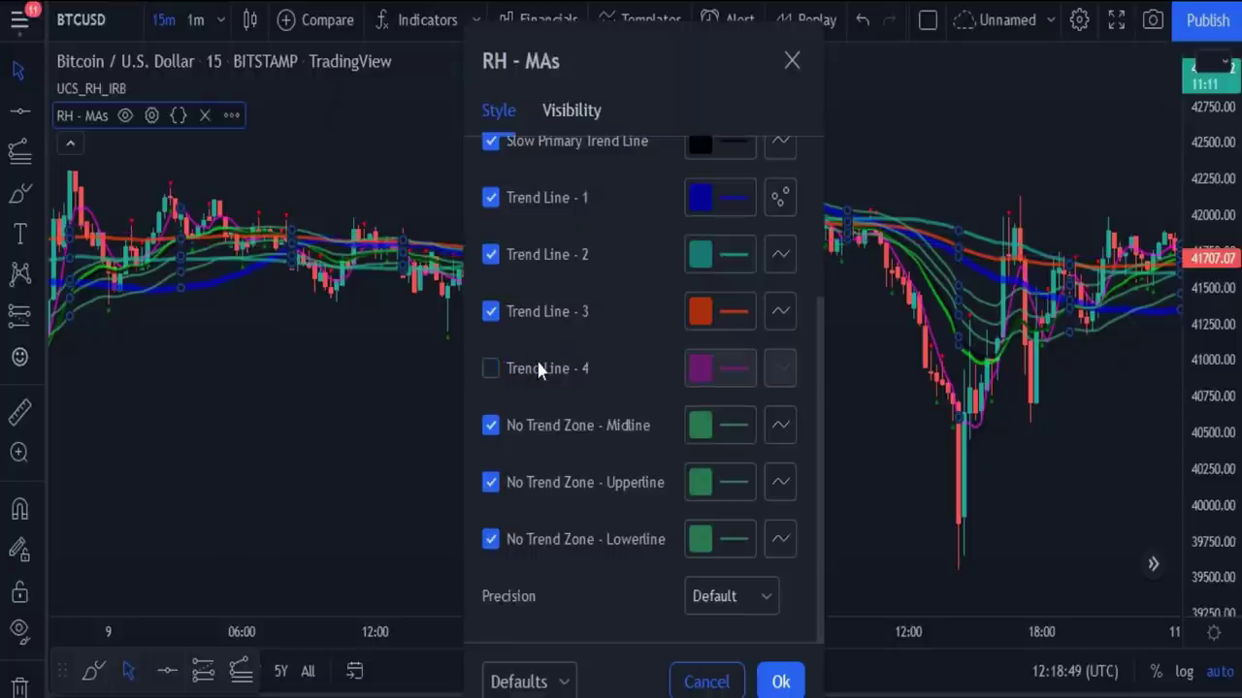
left_click(491, 541)
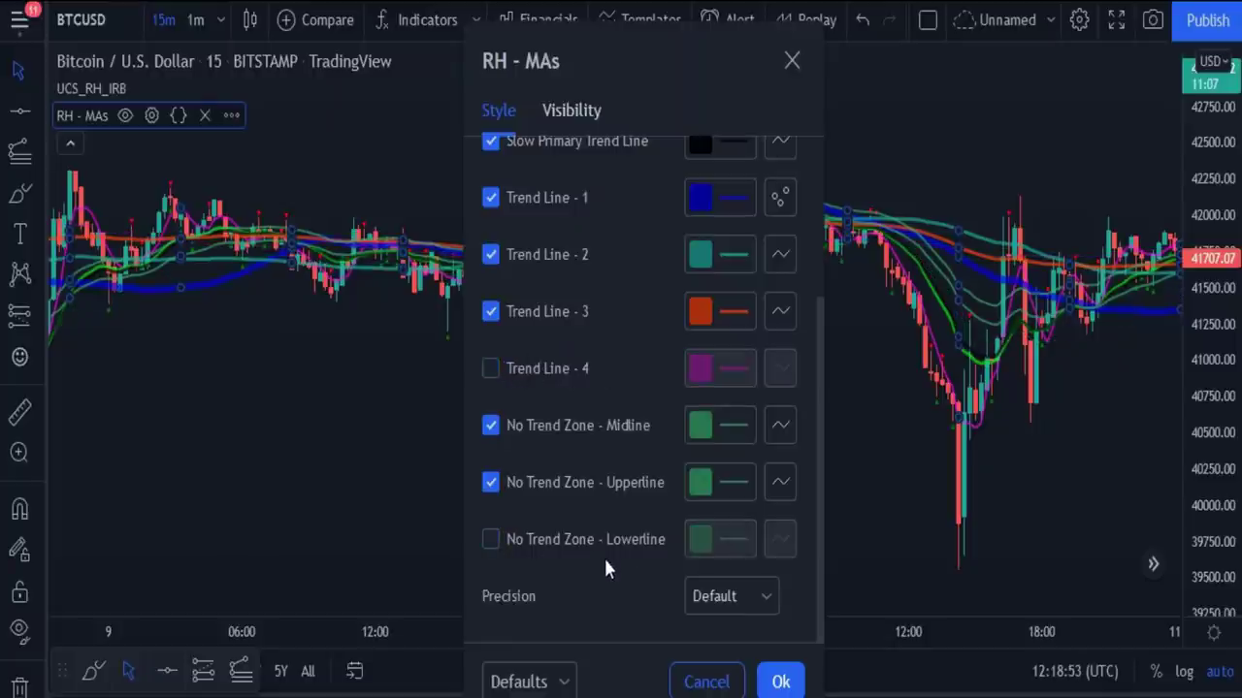
- Change the plot style of Trend Line - 1 to a line and apply the RH - MAs settings
left_click(780, 196)
left_click(810, 294)
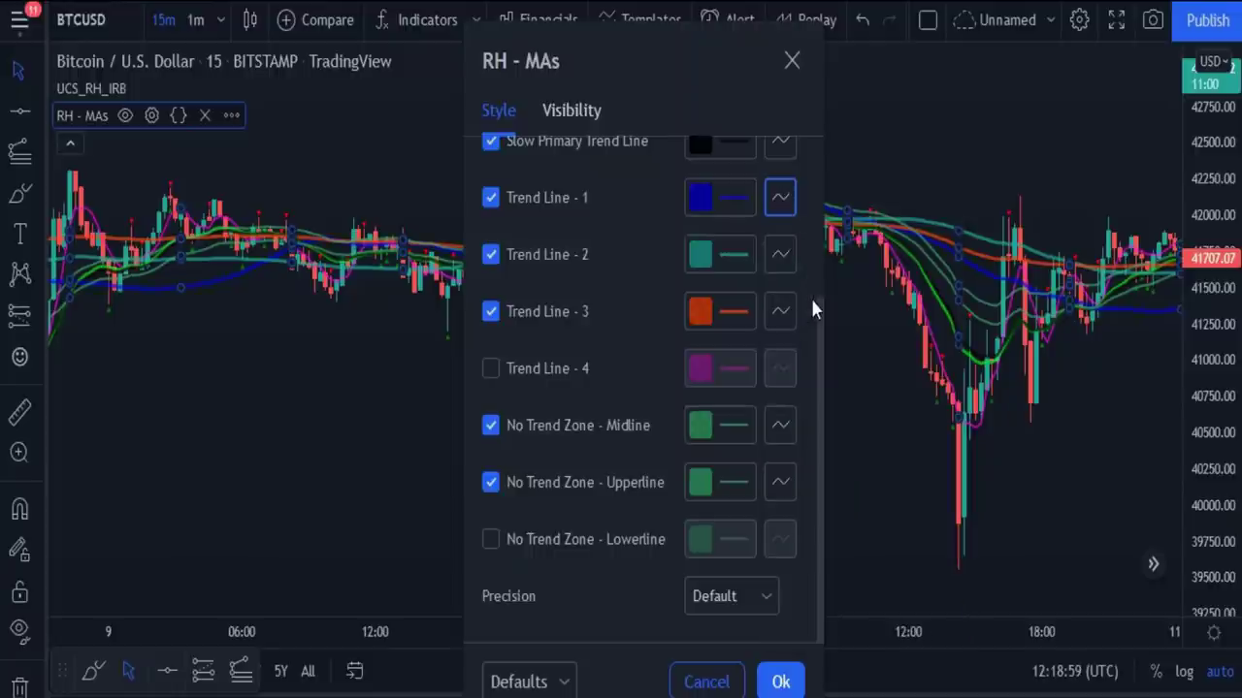
left_click(781, 682)
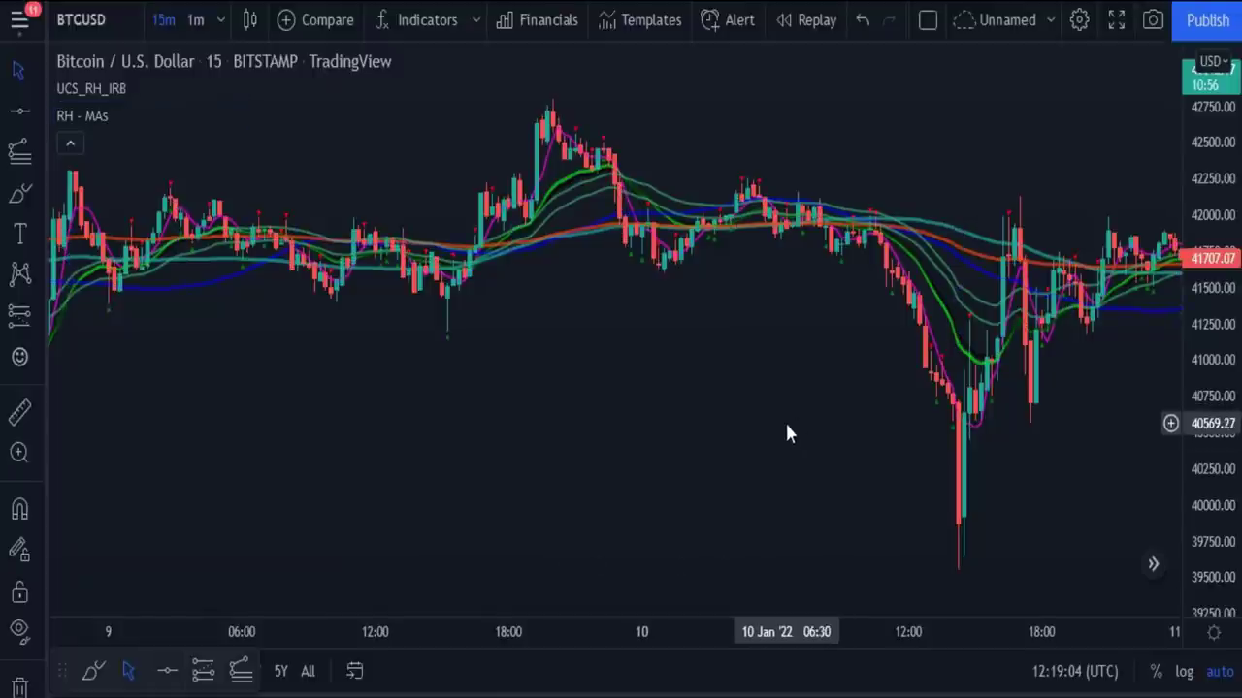
- Start a bar replay from the morning of 10 Jan, just before the decline
scroll(784, 420, "up", 3)
left_click_drag(663, 340, 463, 333)
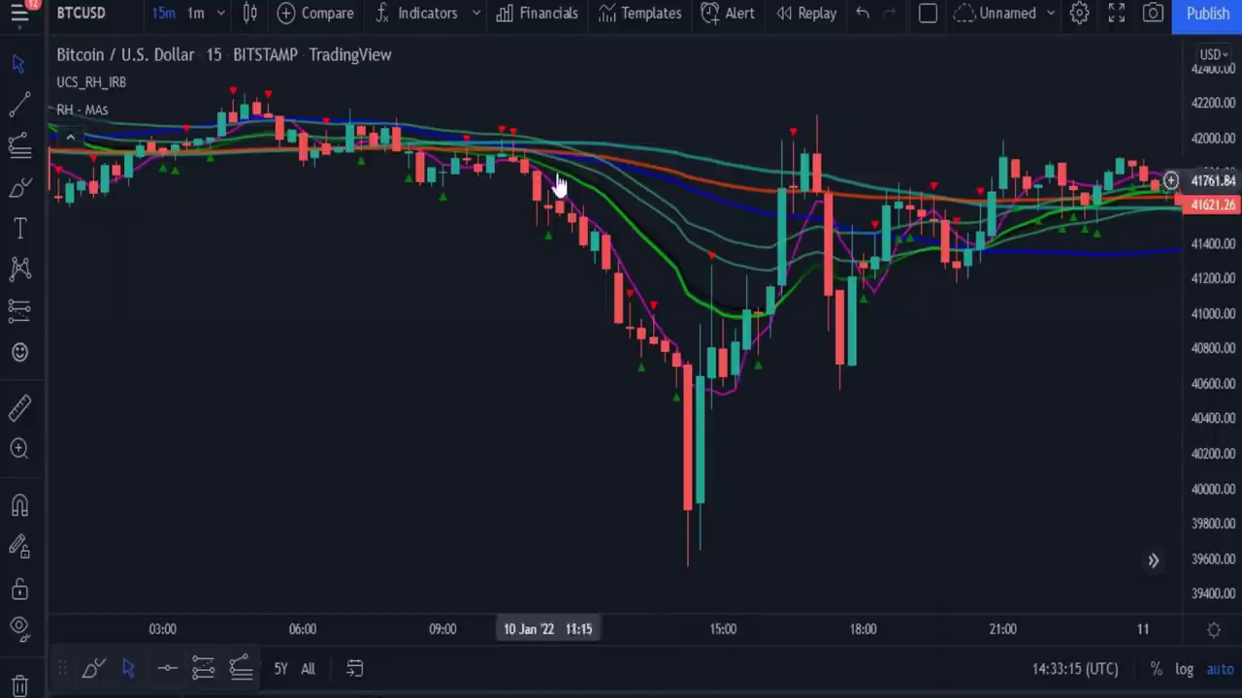
left_click_drag(1031, 375, 463, 436)
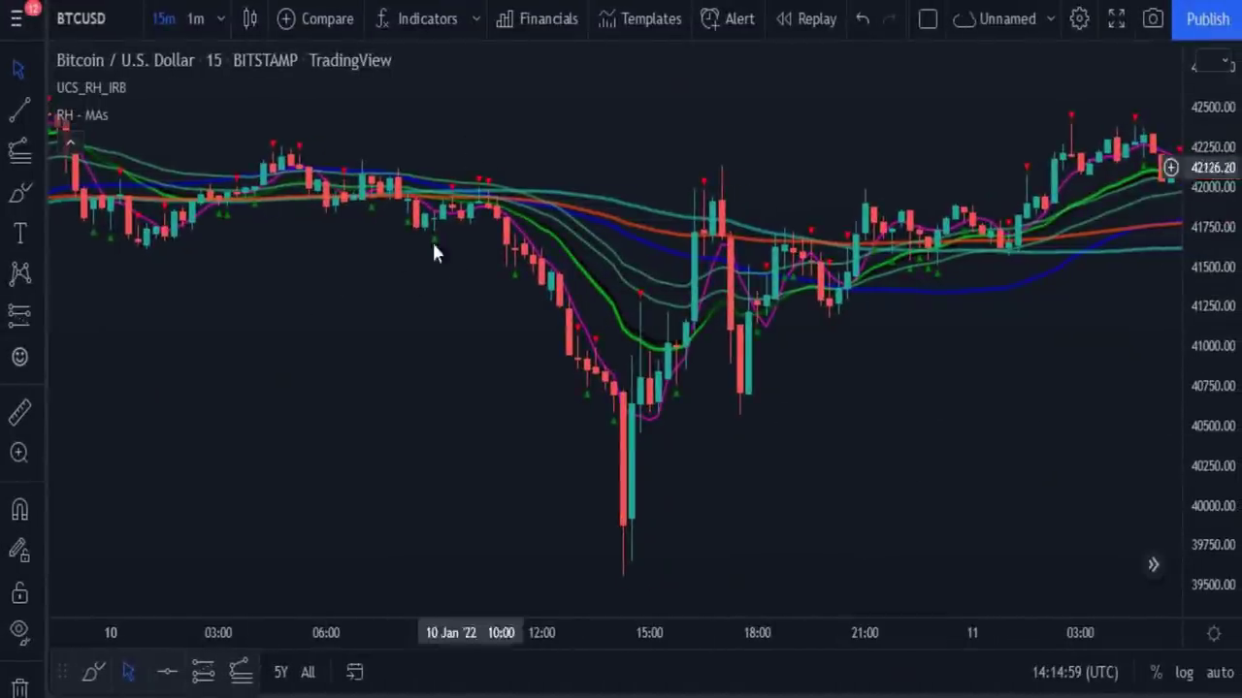
left_click(809, 19)
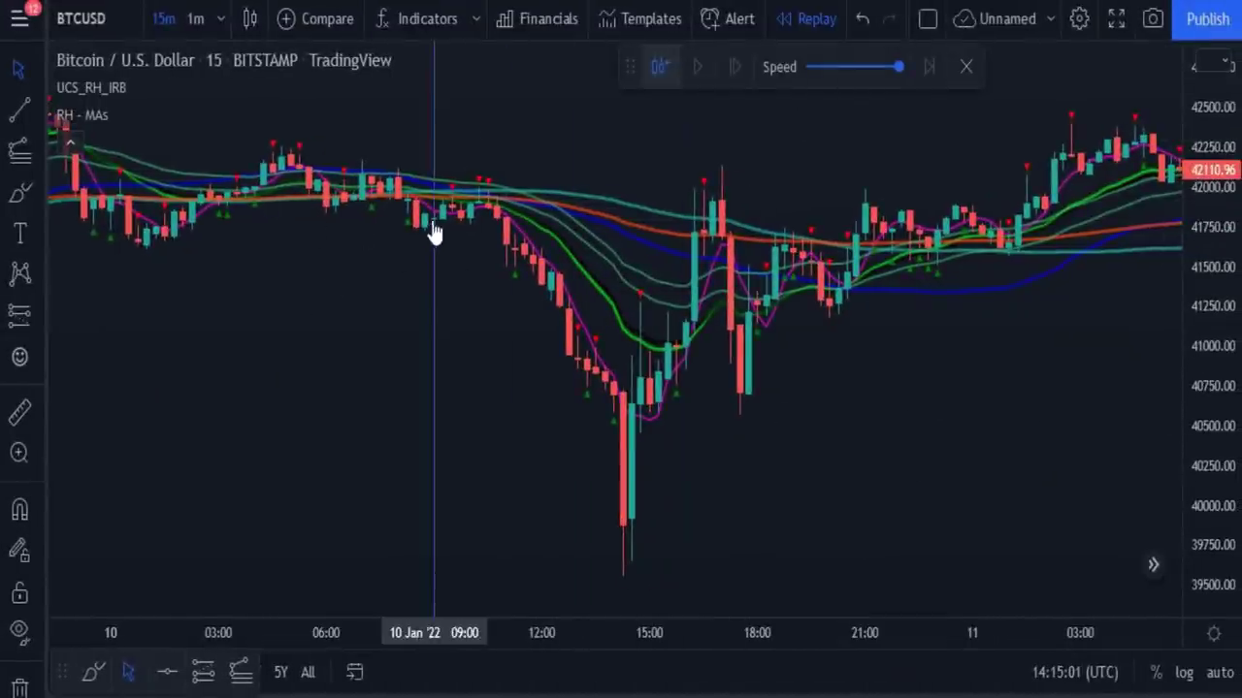
left_click(417, 264)
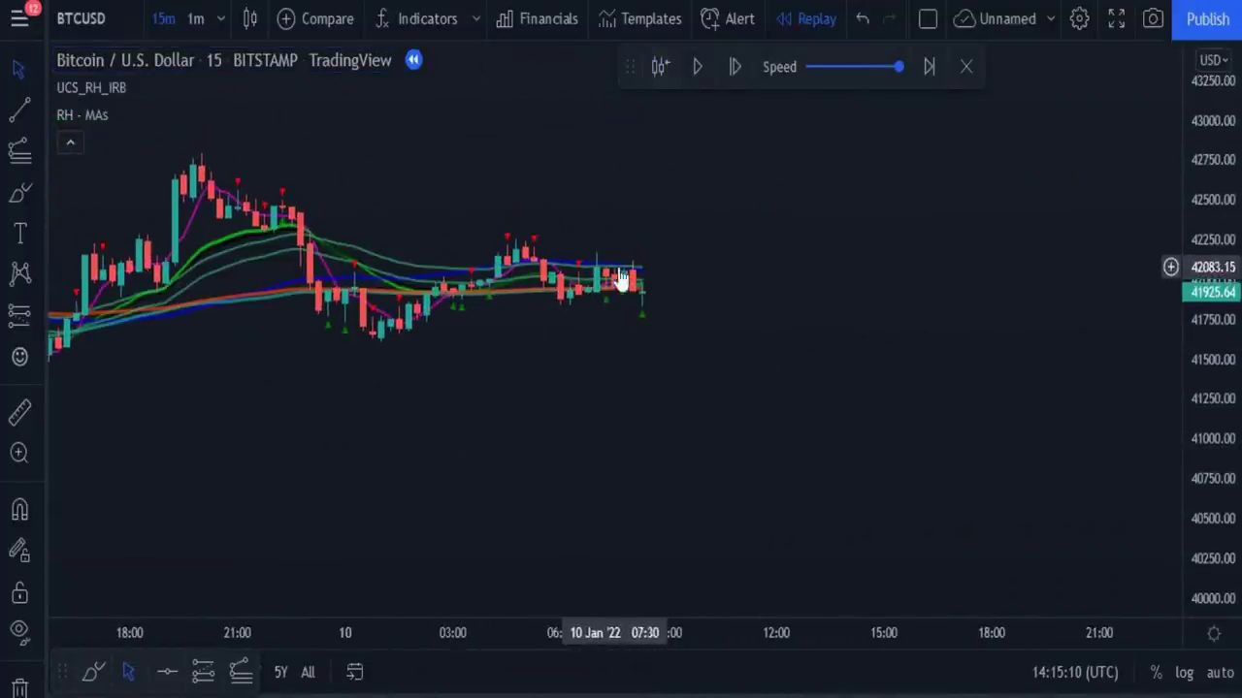
- Advance the replay one bar at a time to the 10 Jan short signal bar below the moving averages
left_click(732, 70)
left_click(732, 70)
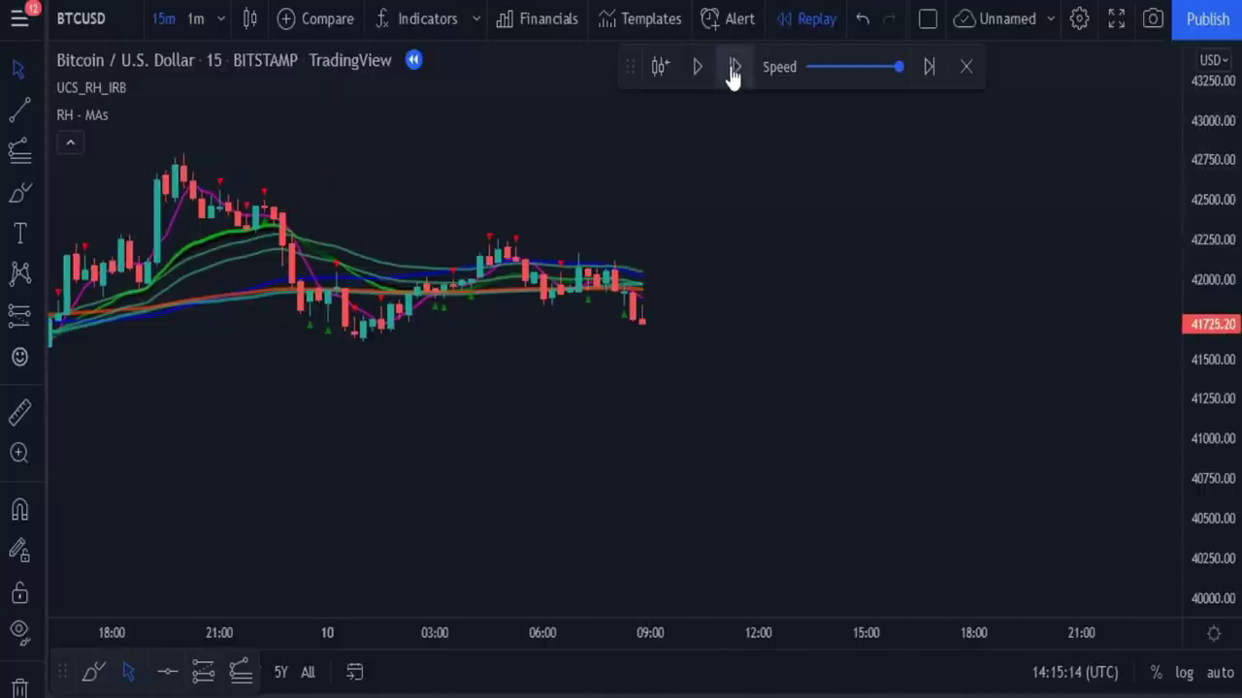
left_click(733, 70)
left_click(732, 70)
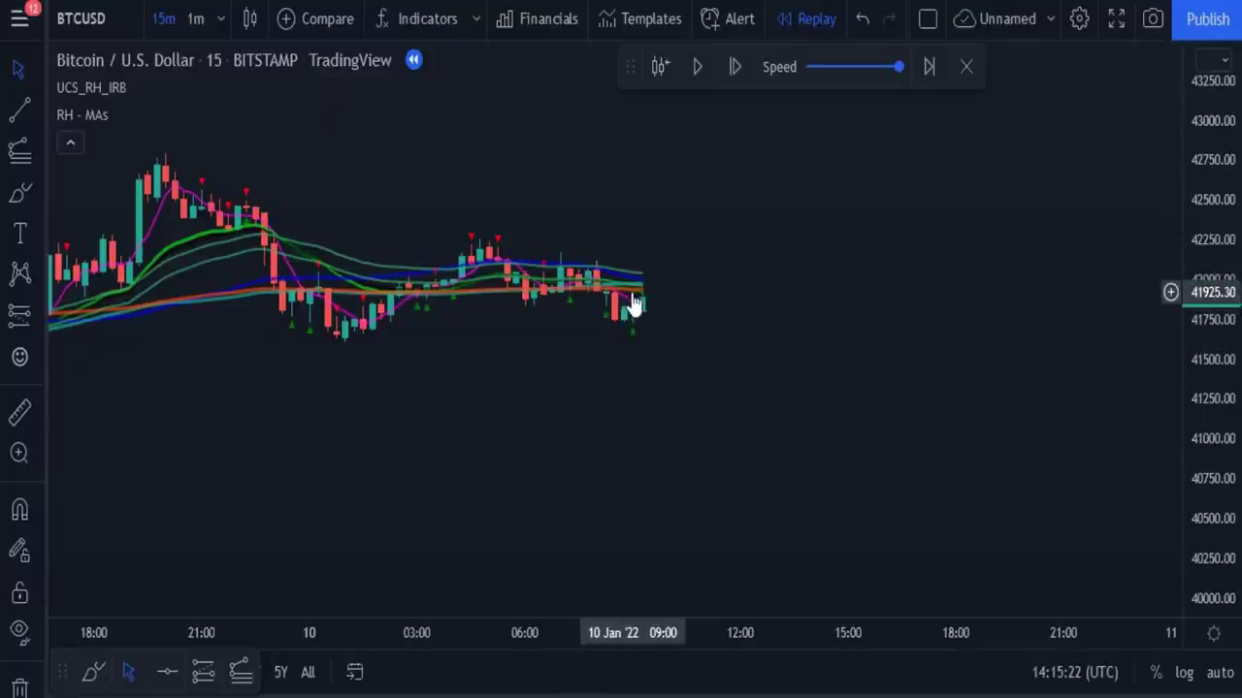
left_click(736, 67)
left_click(735, 68)
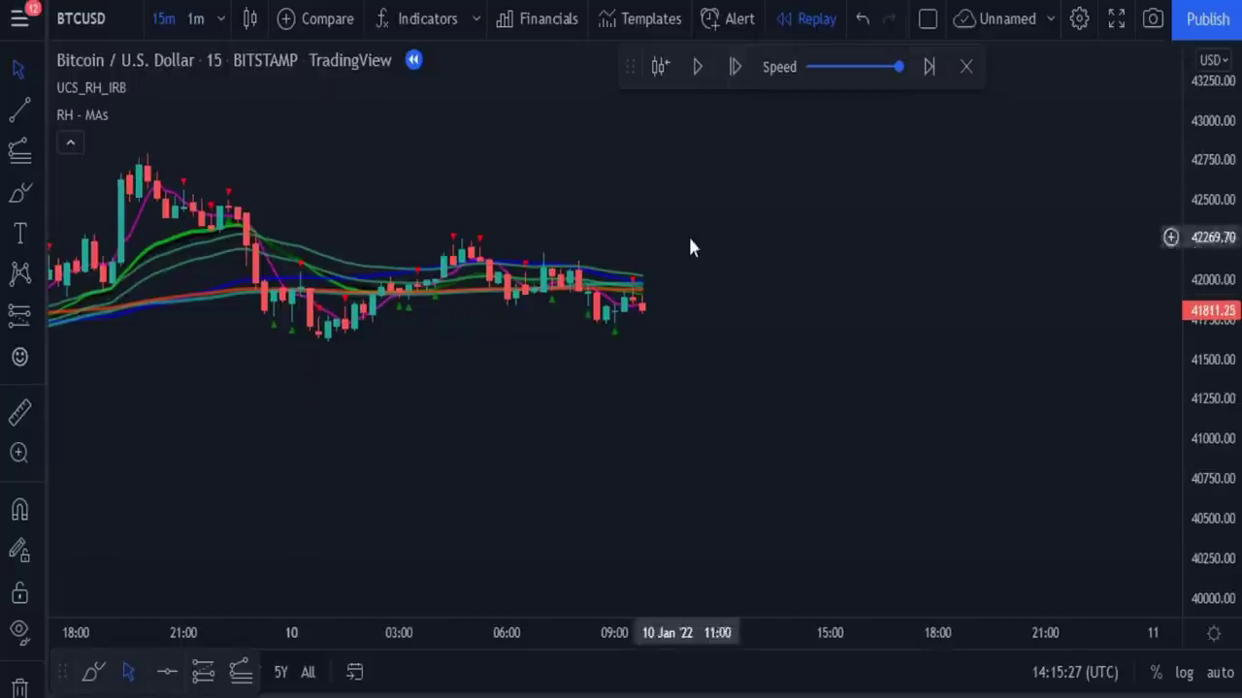
left_click(733, 75)
left_click(732, 83)
left_click(732, 83)
left_click(732, 83)
left_click(733, 84)
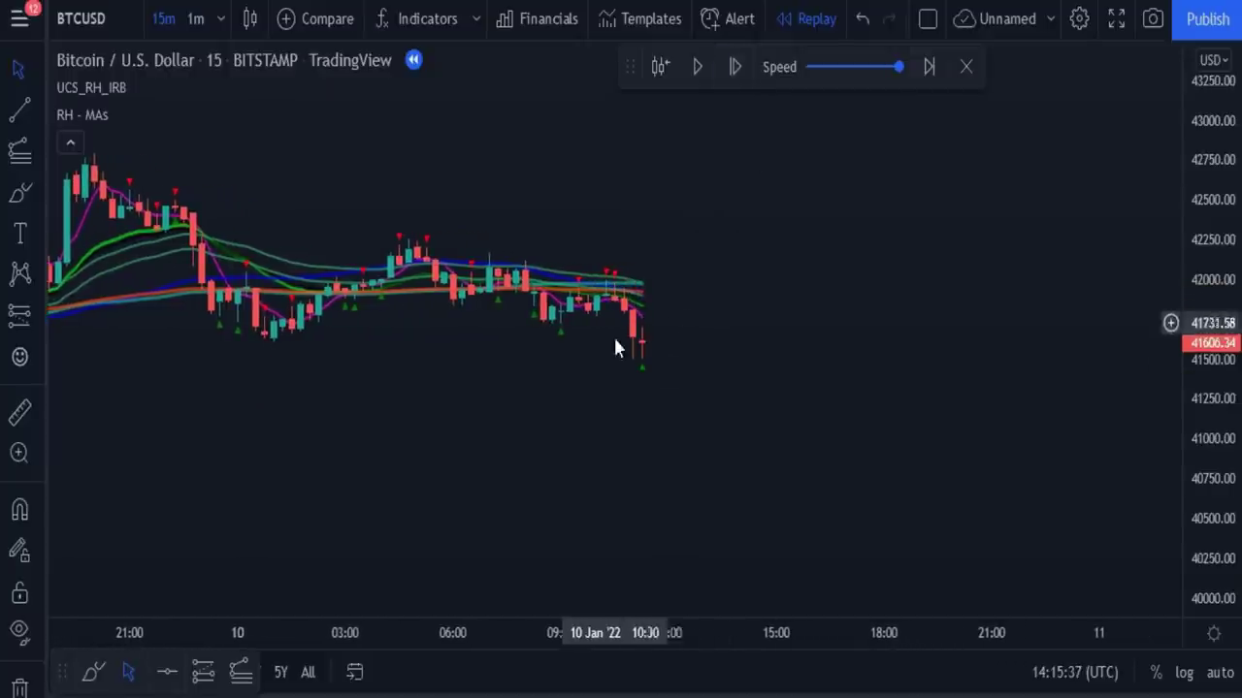
- Place a short position just below the low of the 10 Jan 11:15 signal bar, with its entry at 41466.84
scroll(864, 410, "up", 5)
left_click_drag(751, 286, 825, 289)
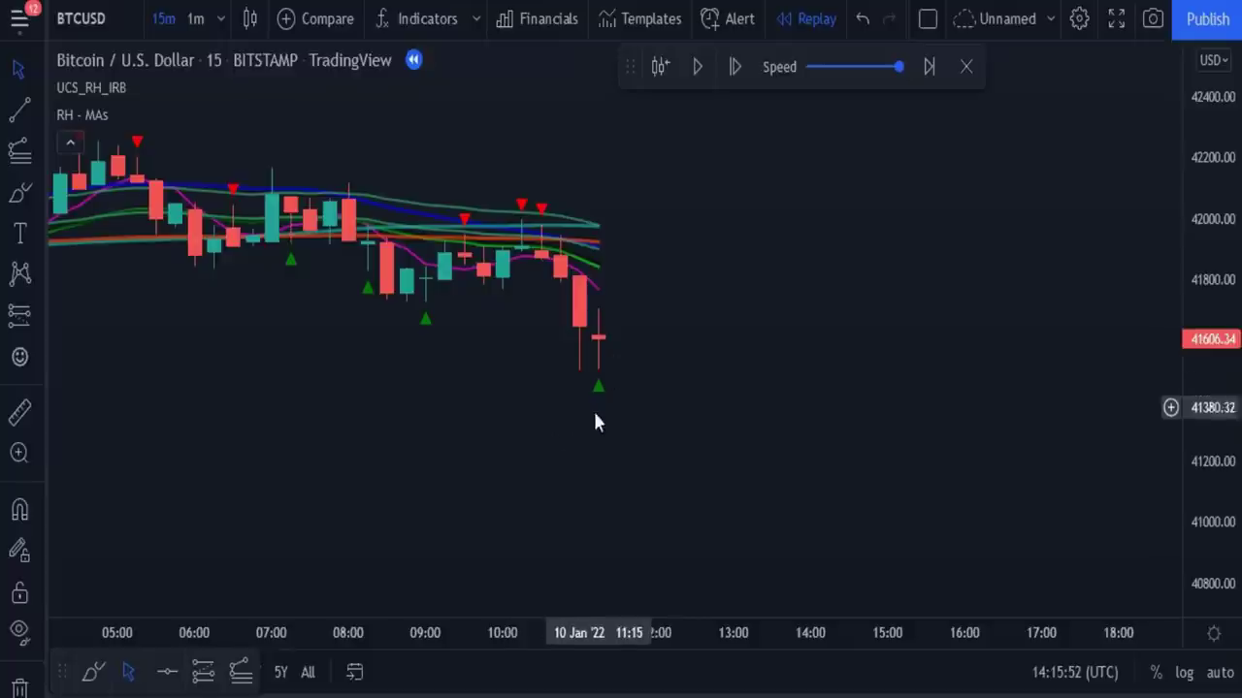
left_click_drag(521, 408, 569, 337)
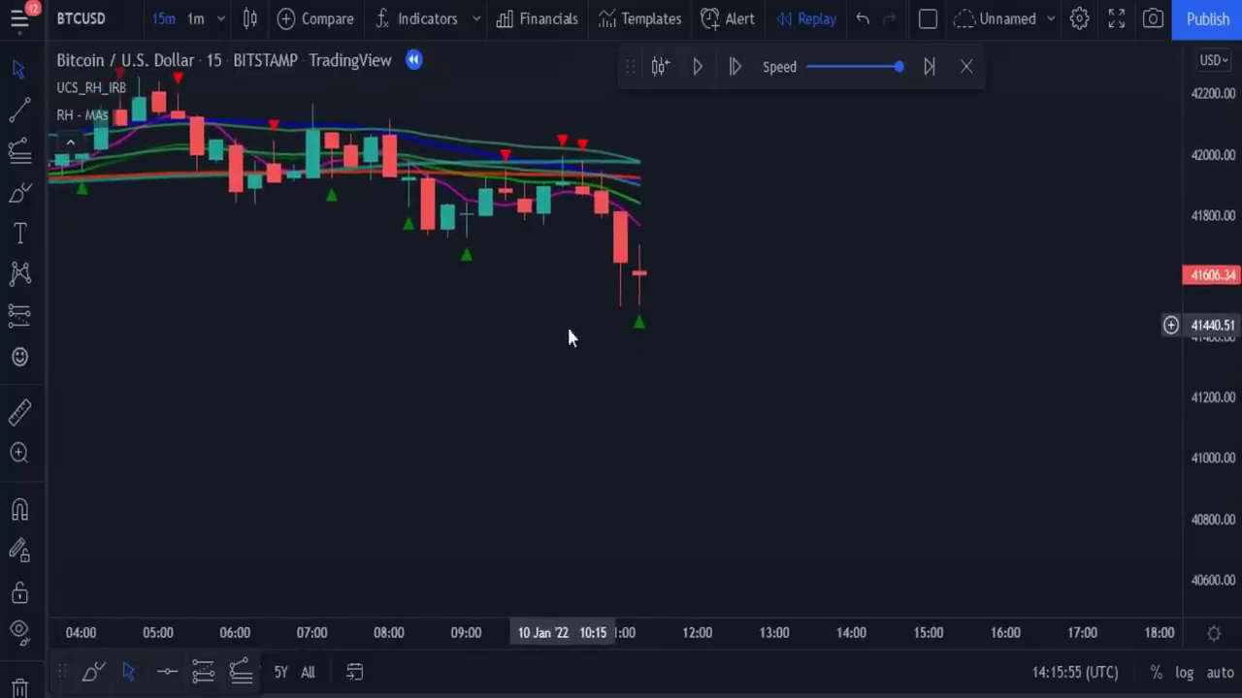
left_click(30, 316)
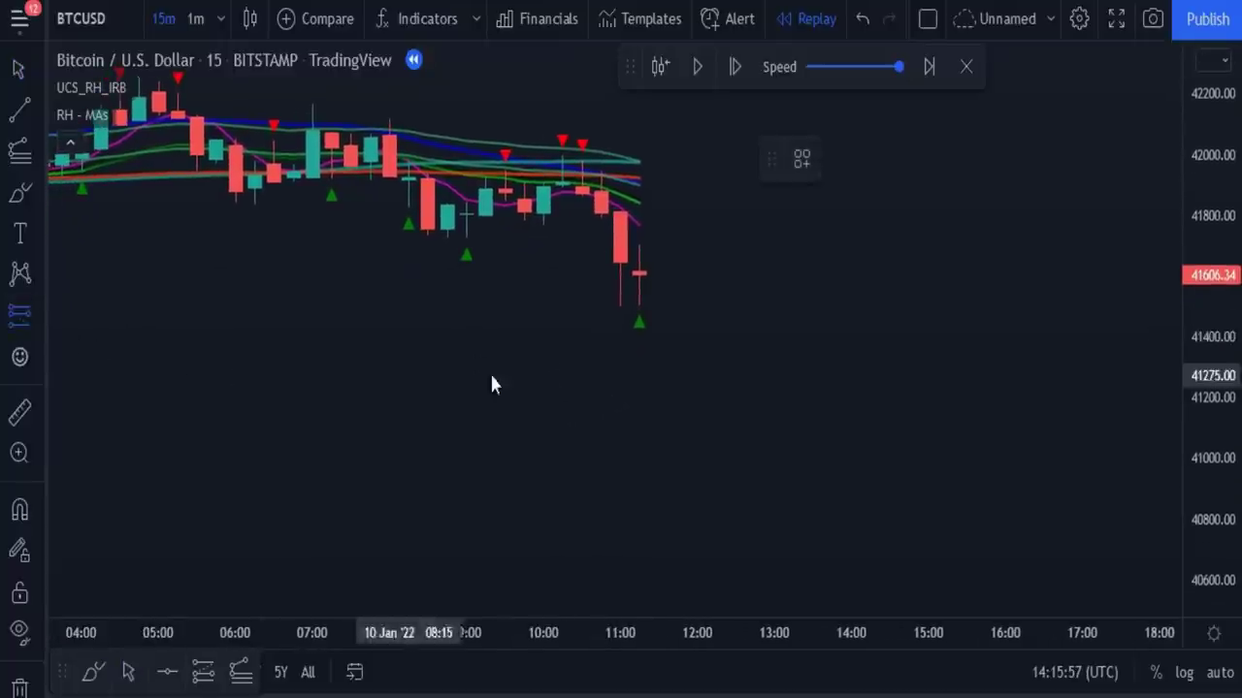
left_click(643, 314)
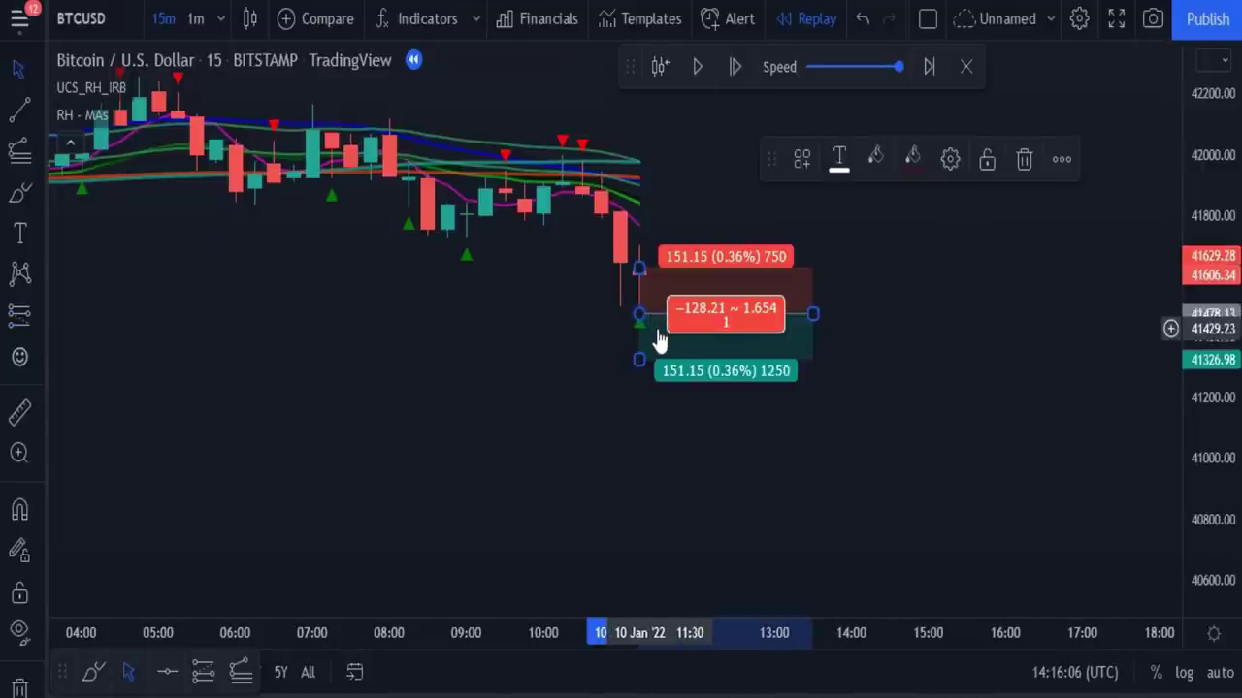
left_click(588, 365)
left_click_drag(640, 312, 640, 314)
- Widen the short position to about 15:30 and set its target to 41226.10, near the long 9 Jan lower wick
left_click_drag(638, 357, 638, 493)
scroll(582, 436, "down", 3)
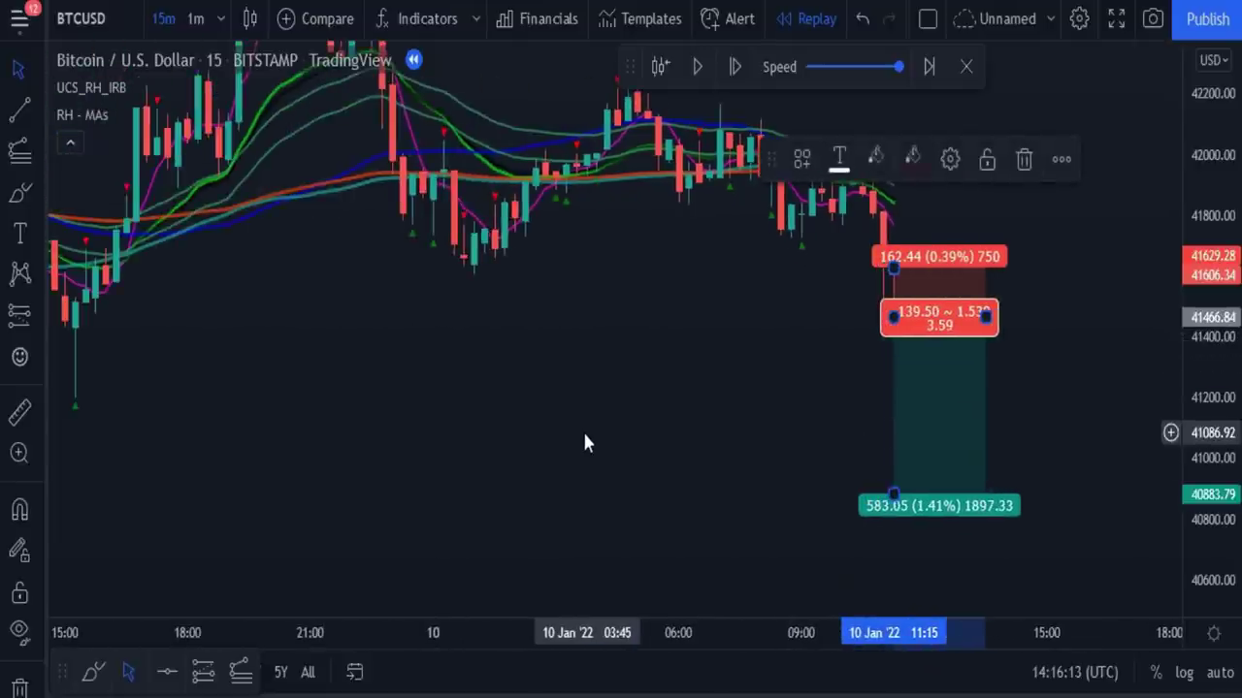
scroll(585, 443, "down", 2)
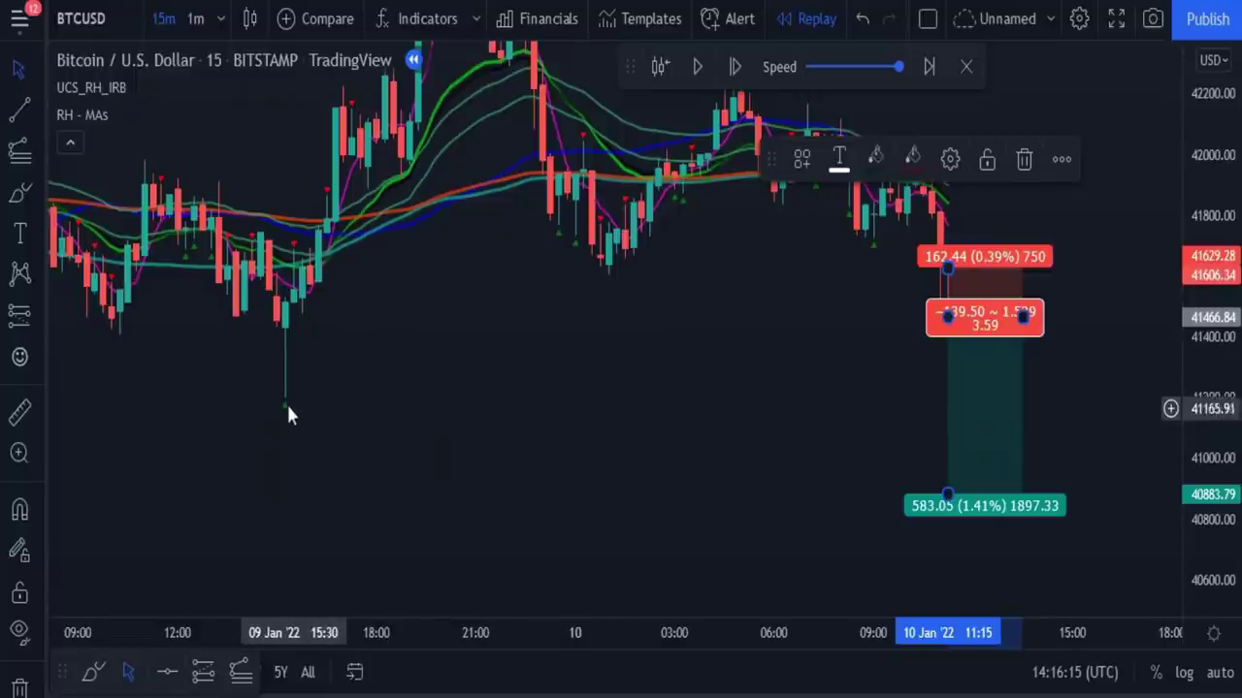
left_click_drag(1026, 316, 1089, 317)
left_click_drag(948, 493, 947, 391)
left_click_drag(824, 373, 554, 452)
- Raise the short position's stop level to 41764.81, at the purple moving average
scroll(803, 407, "up", 3)
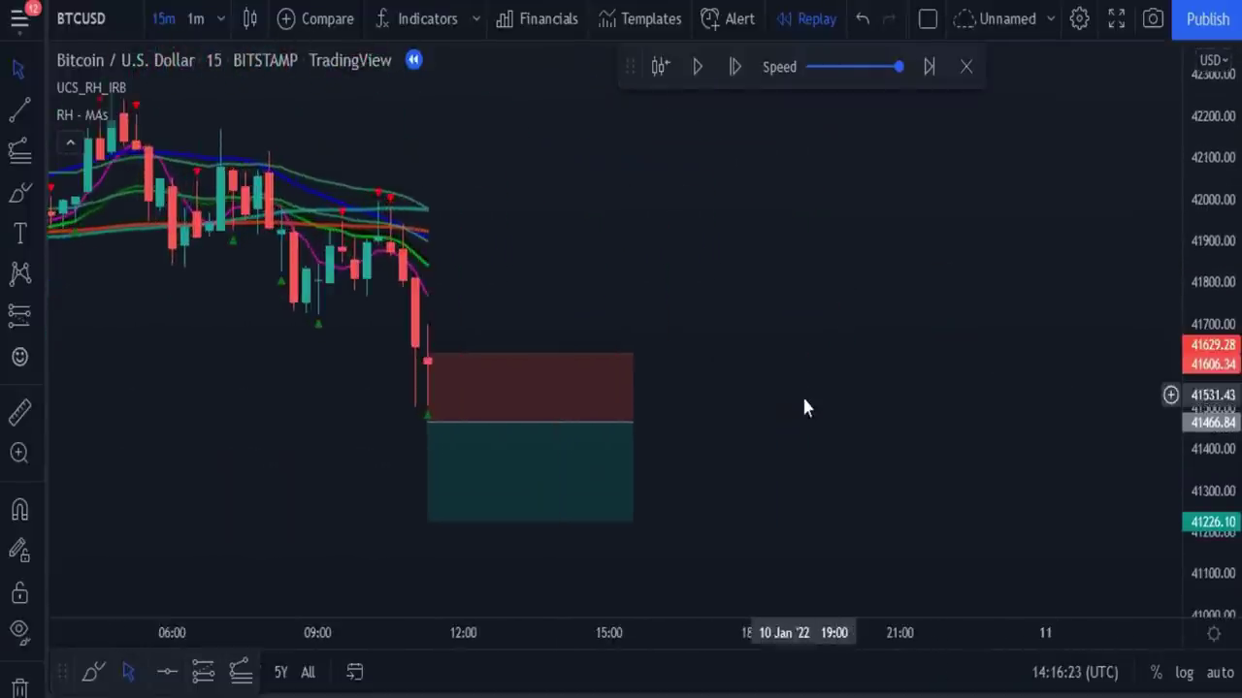
left_click_drag(804, 408, 918, 352)
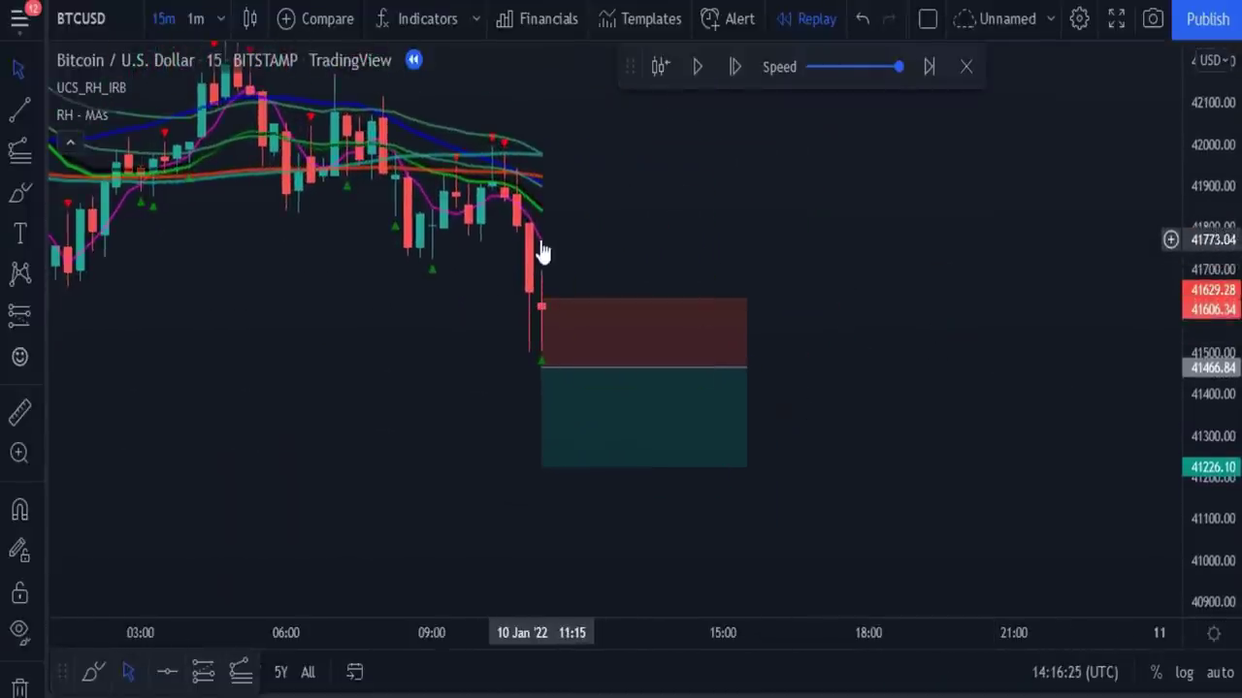
left_click(626, 310)
left_click_drag(540, 299, 554, 245)
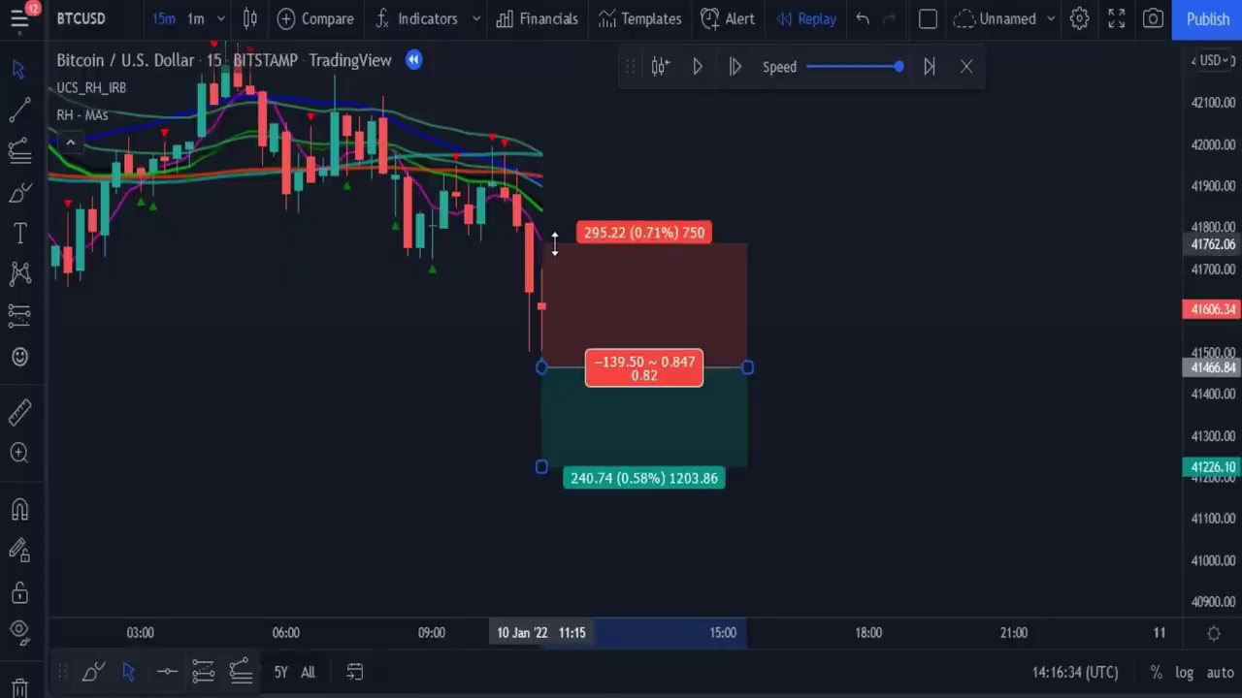
- Advance the replay one bar at a time until price falls through the short position's target
left_click_drag(413, 423, 574, 437)
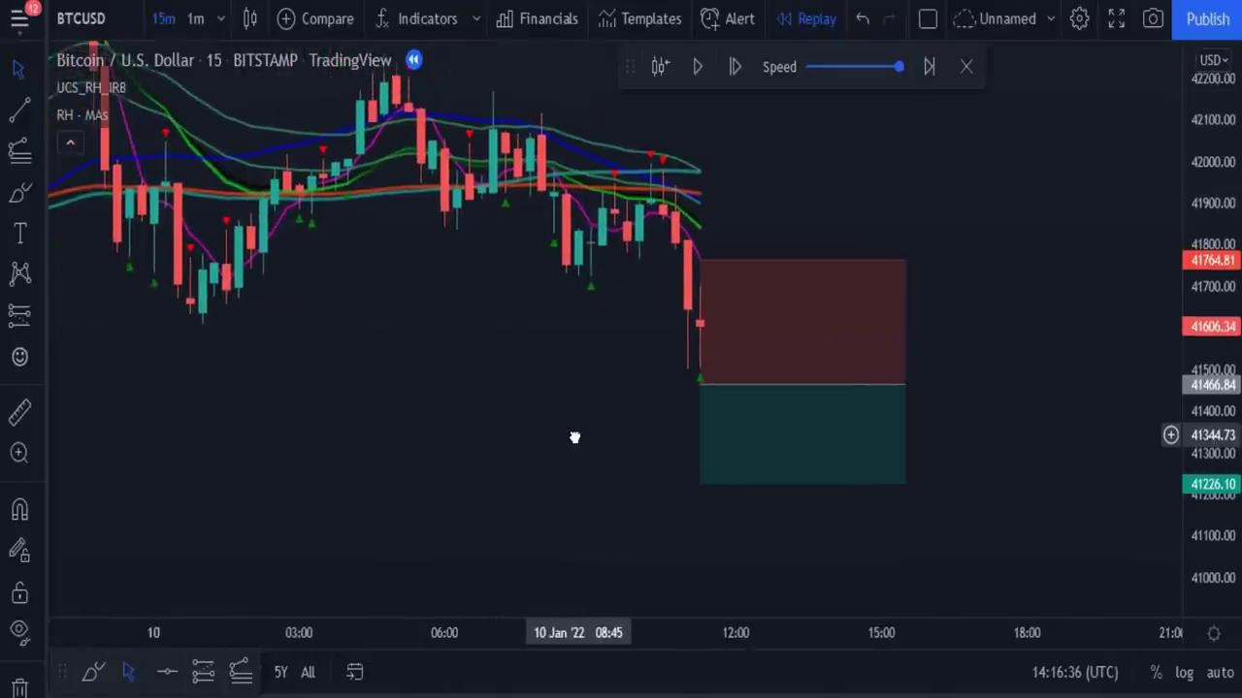
left_click(734, 67)
left_click(734, 67)
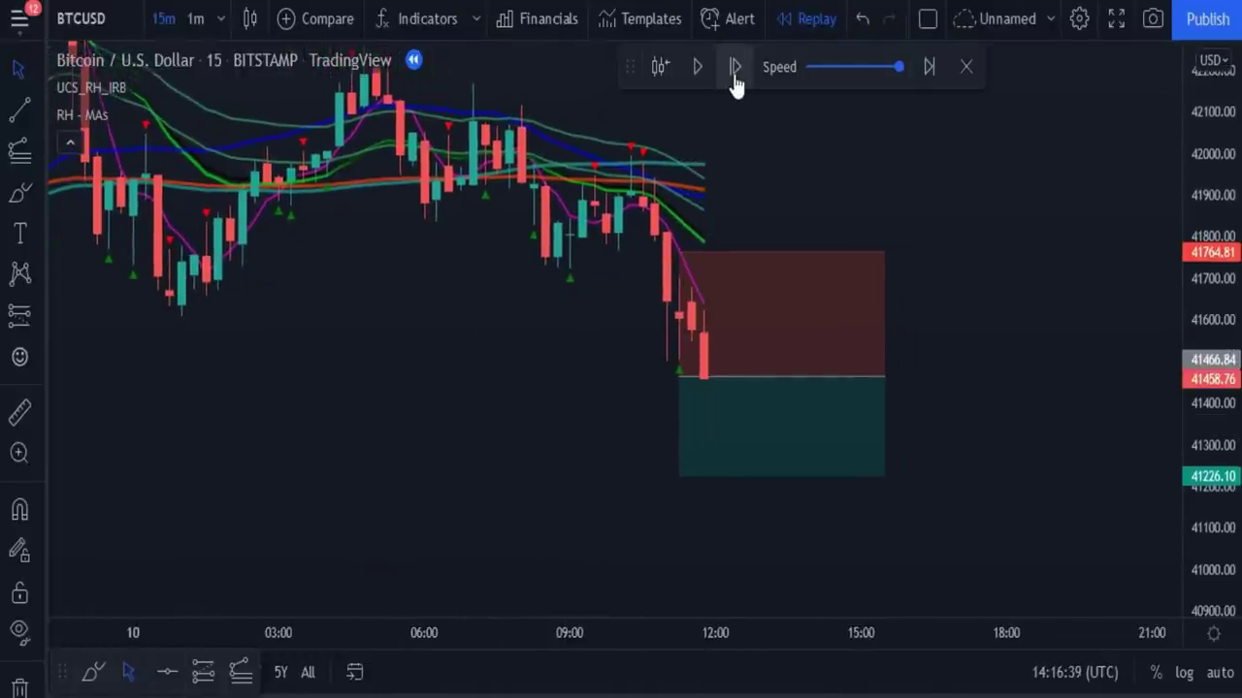
left_click(734, 67)
left_click(734, 67)
left_click(734, 67)
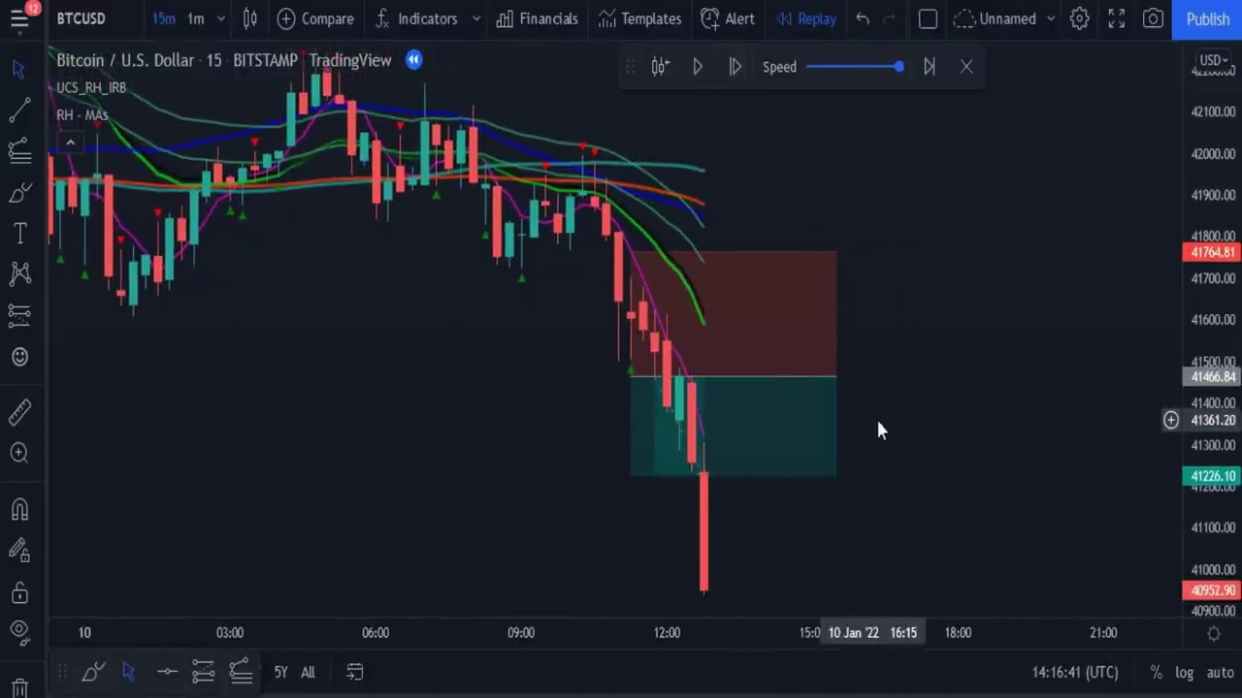
- Advance the replay two more bars to the 10 Jan 13:15 signal bar
left_click_drag(878, 427, 879, 294)
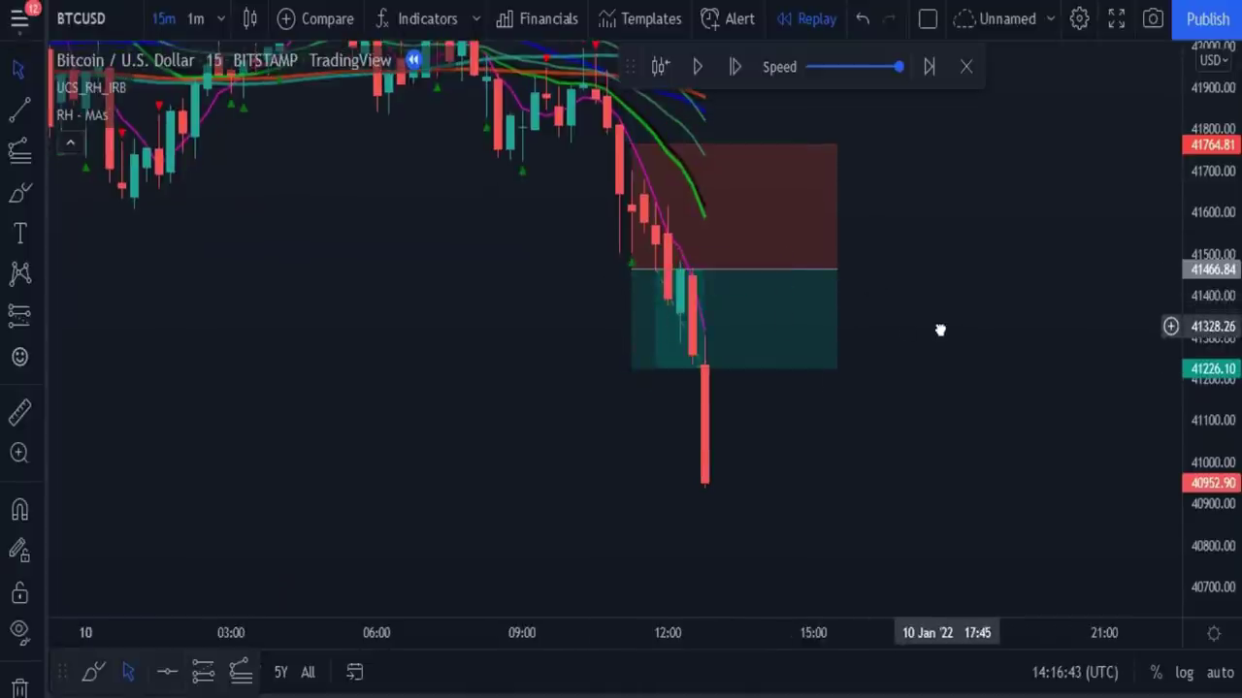
left_click_drag(940, 330, 837, 402)
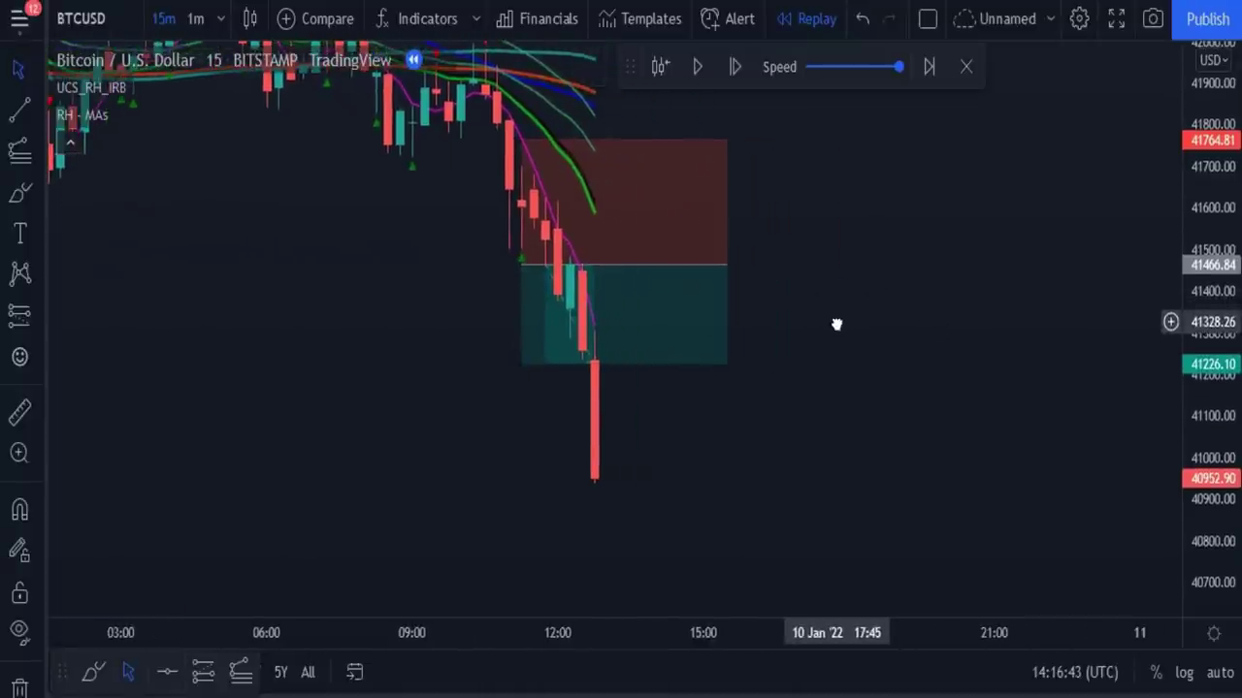
left_click(734, 67)
left_click(734, 67)
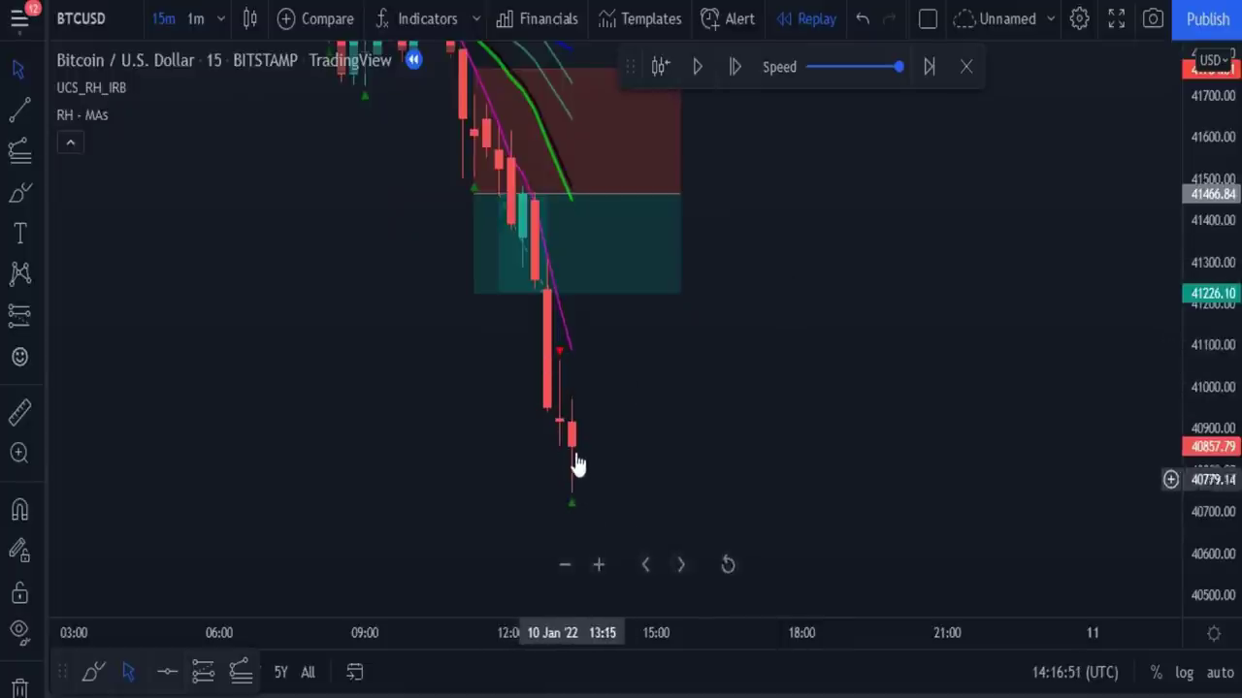
- Place a second short position below the 13:15 signal bar with entry 40729.72 and stop 41081.15
left_click_drag(636, 448, 653, 349)
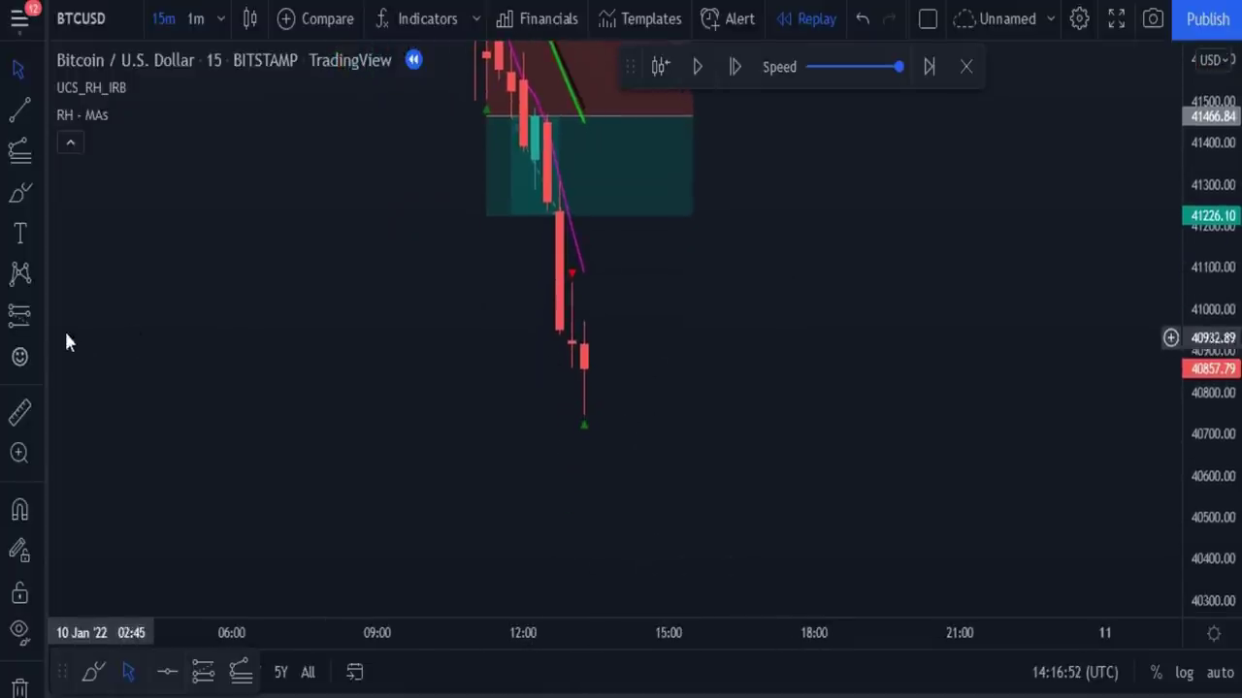
left_click(27, 315)
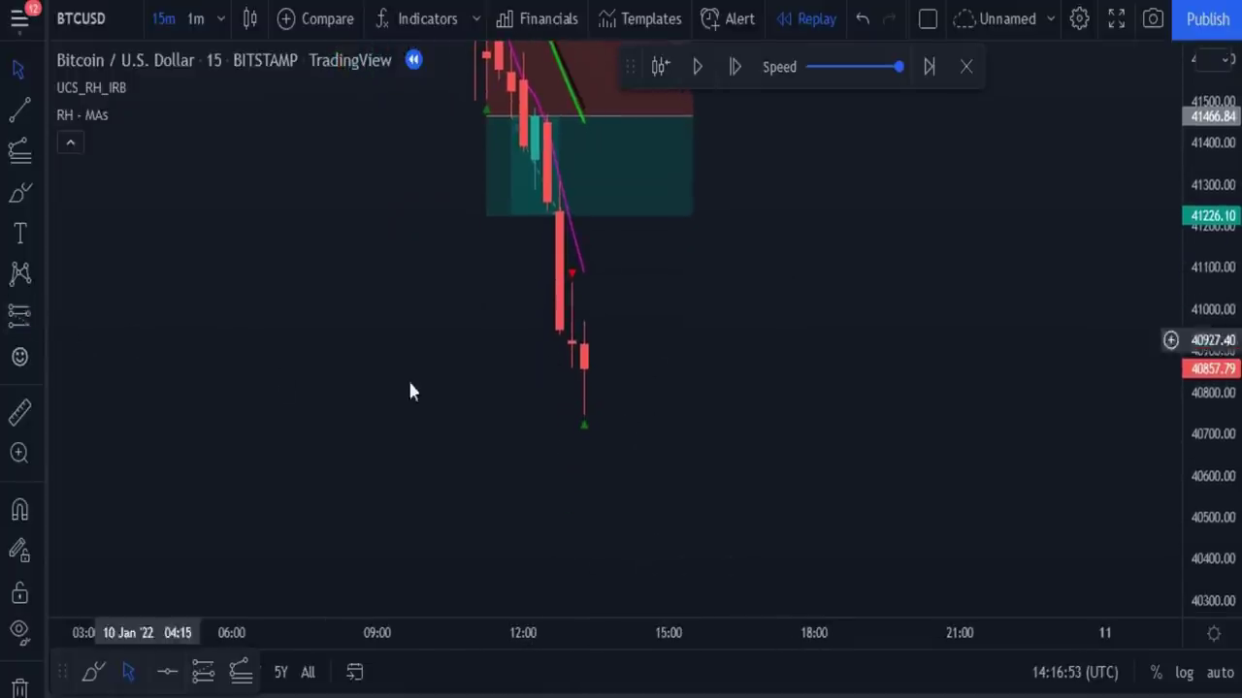
left_click(583, 418)
left_click_drag(582, 426, 580, 420)
mouse_move(584, 297)
left_mouse_down()
mouse_move(585, 275)
mouse_move(596, 323)
mouse_move(592, 275)
left_mouse_up()
- Draw a descending trend line along the lows from 7 Jan 03:45 at 41372.98 and lower the second short's target to 40127.30, just above it
left_click_drag(372, 360, 715, 319)
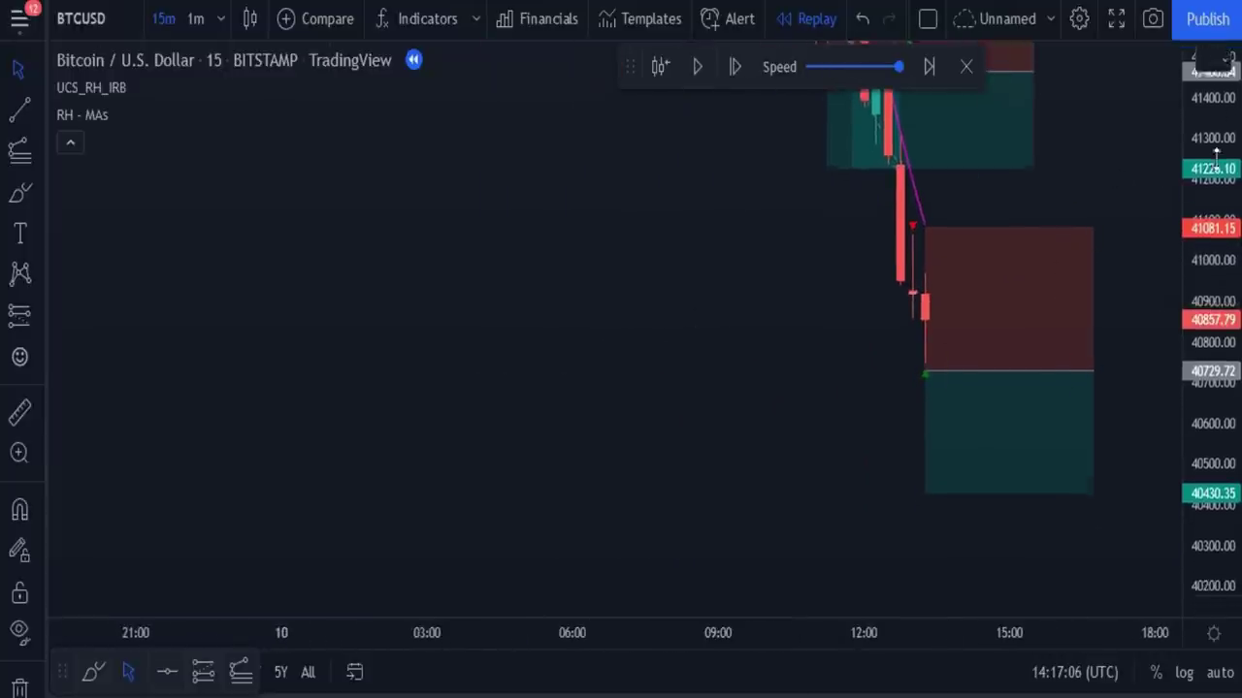
scroll(734, 385, "down", 4)
scroll(735, 385, "down", 2)
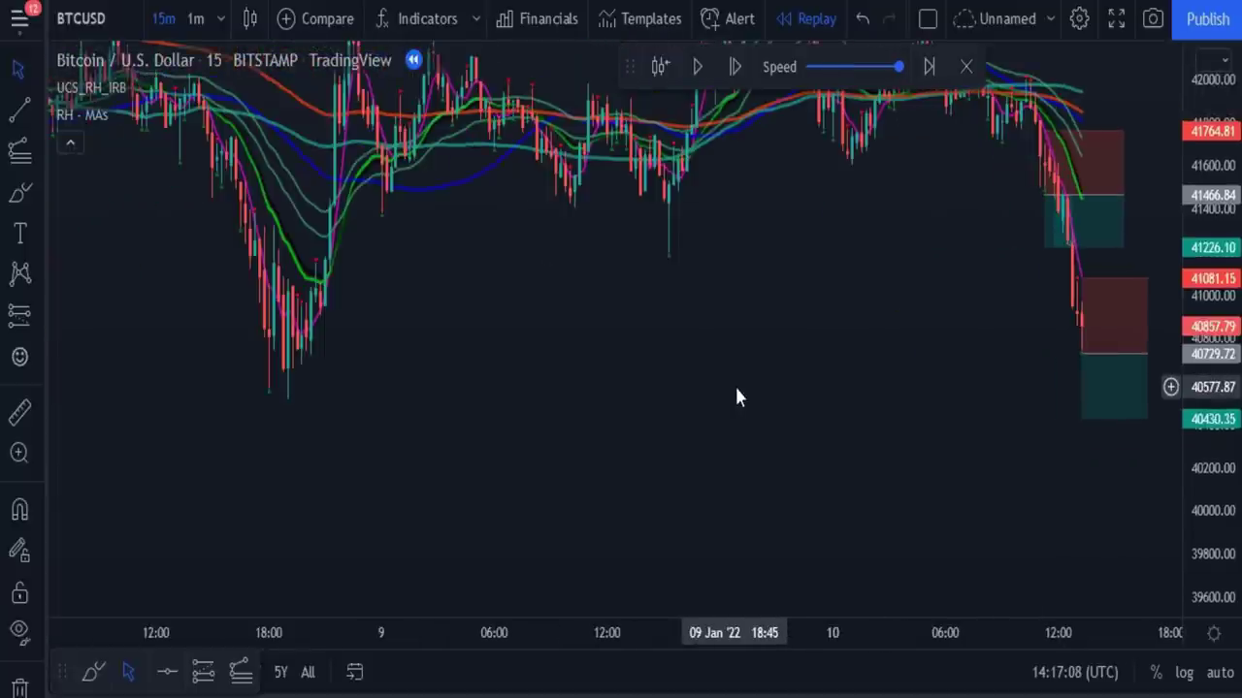
scroll(737, 412, "down", 2)
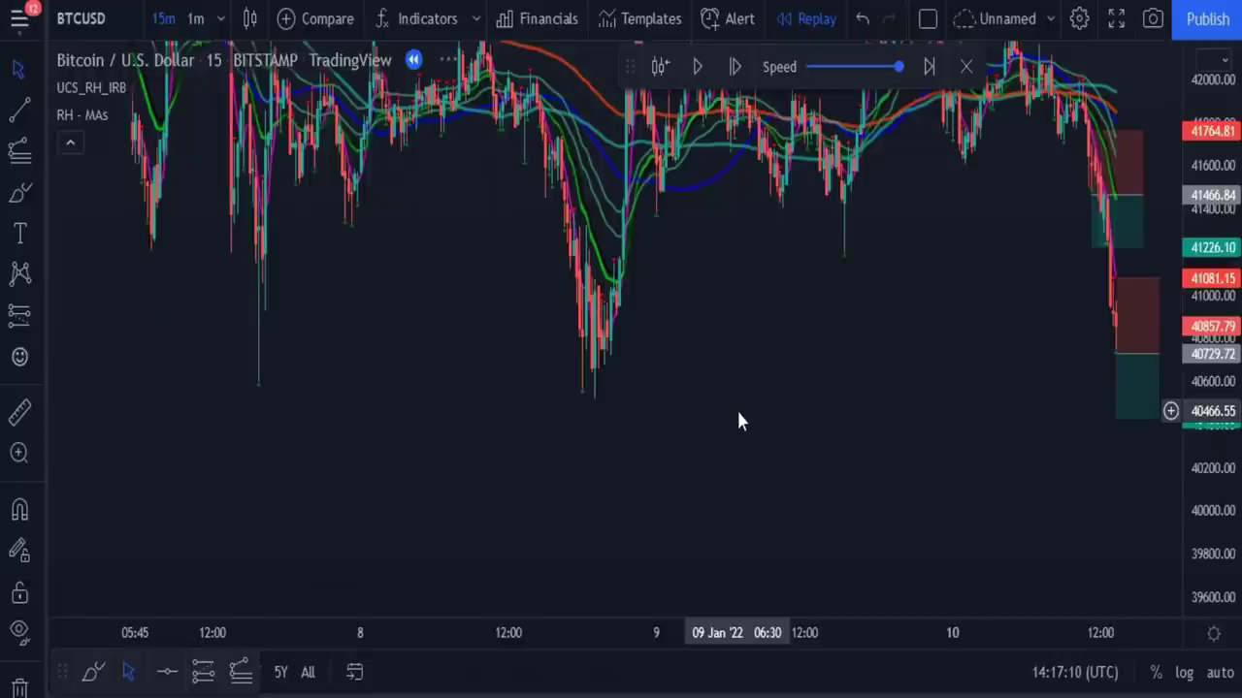
scroll(737, 419, "down", 2)
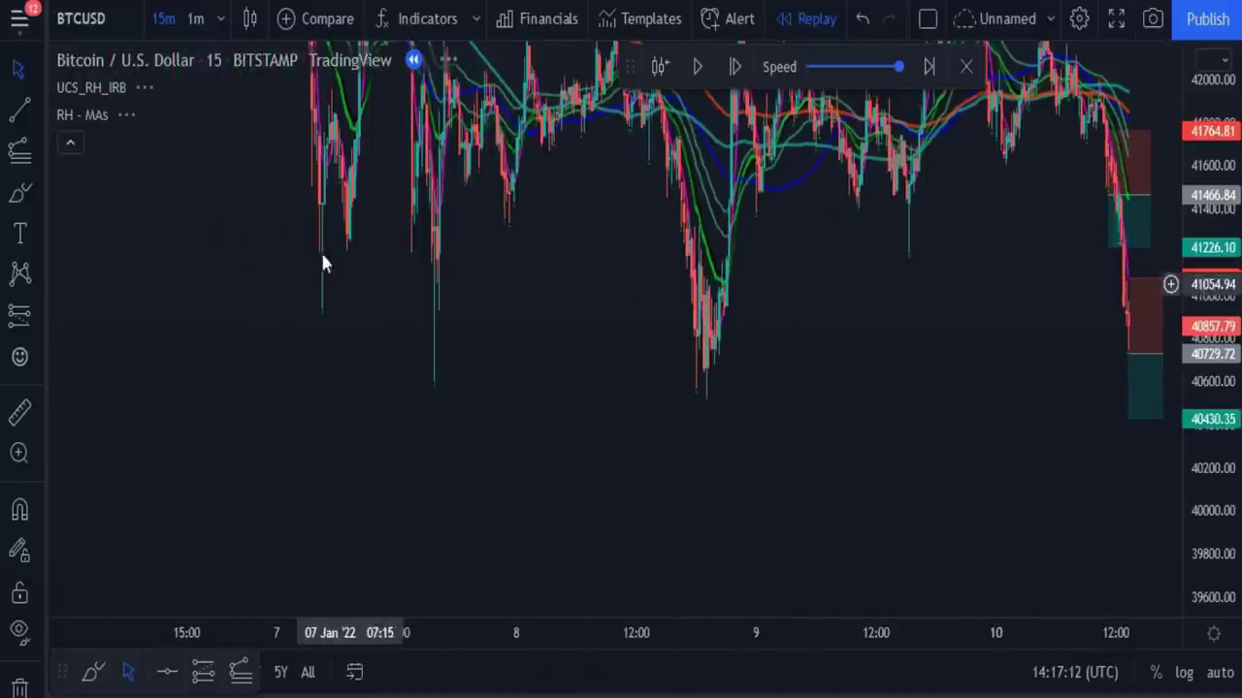
left_click_drag(1020, 401, 811, 400)
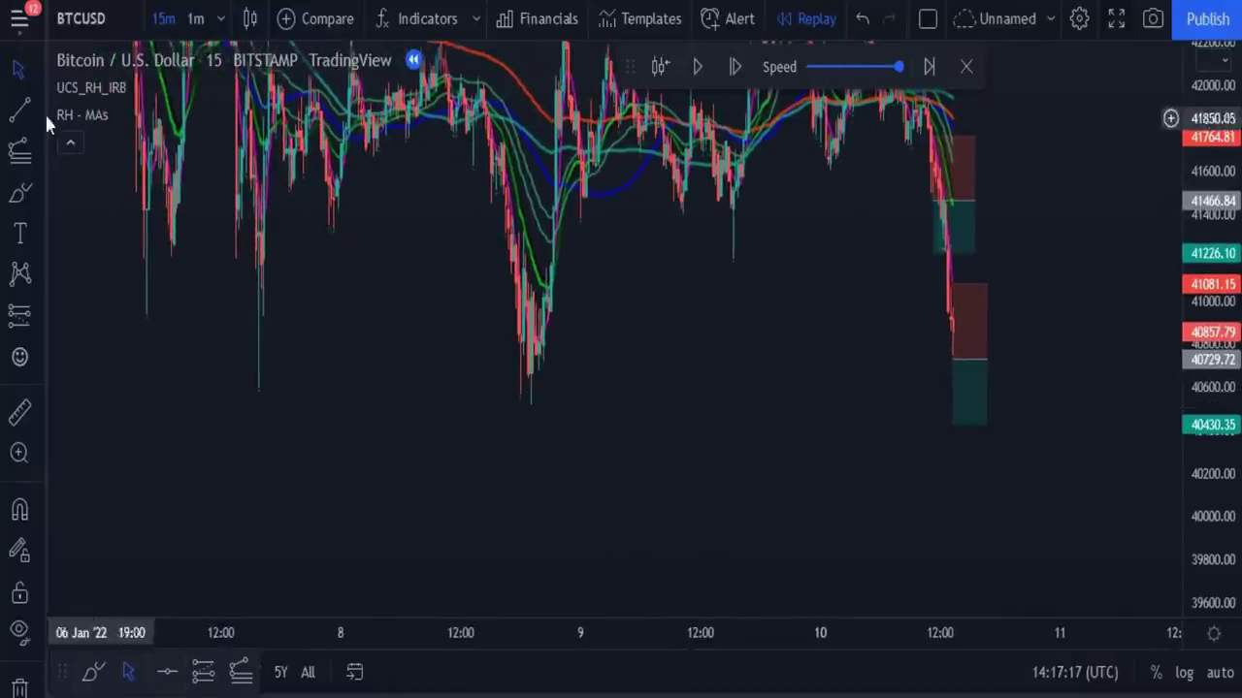
left_click(136, 218)
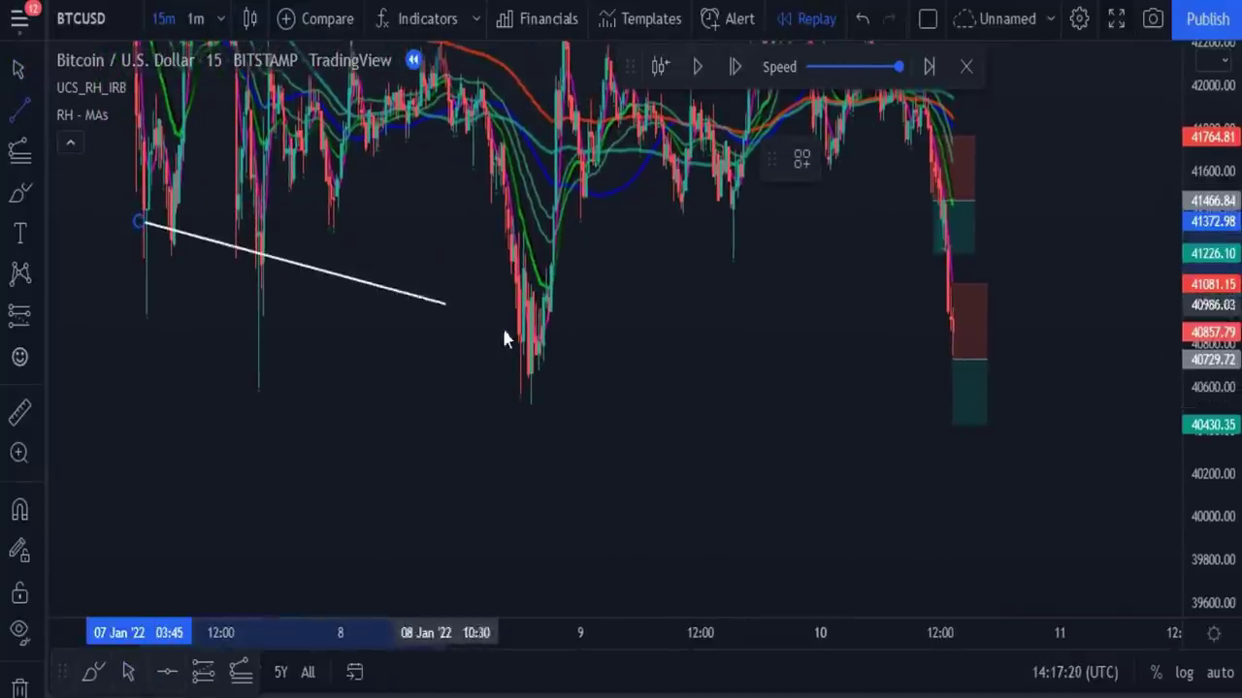
left_click(1044, 527)
left_click_drag(953, 424, 953, 490)
- Advance the replay bar by bar until price drops past the second short's target and the following rebound bar appears
scroll(1045, 441, "up", 3)
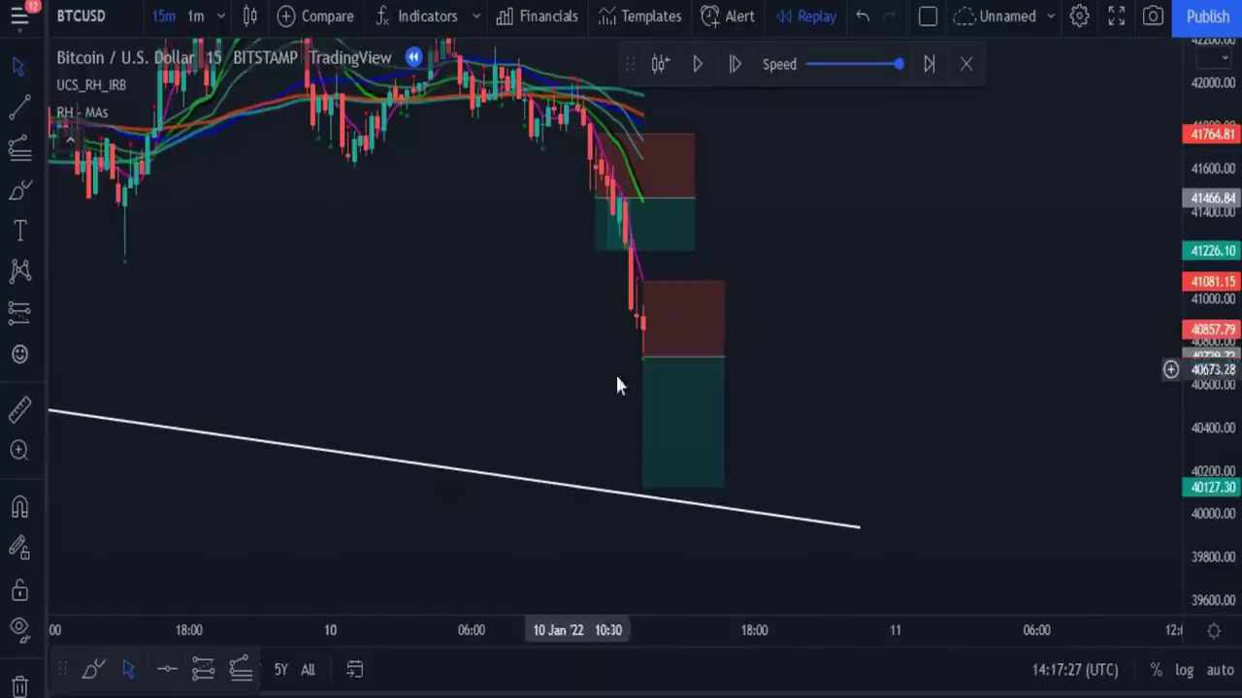
left_click(736, 66)
left_click(736, 66)
left_click(736, 66)
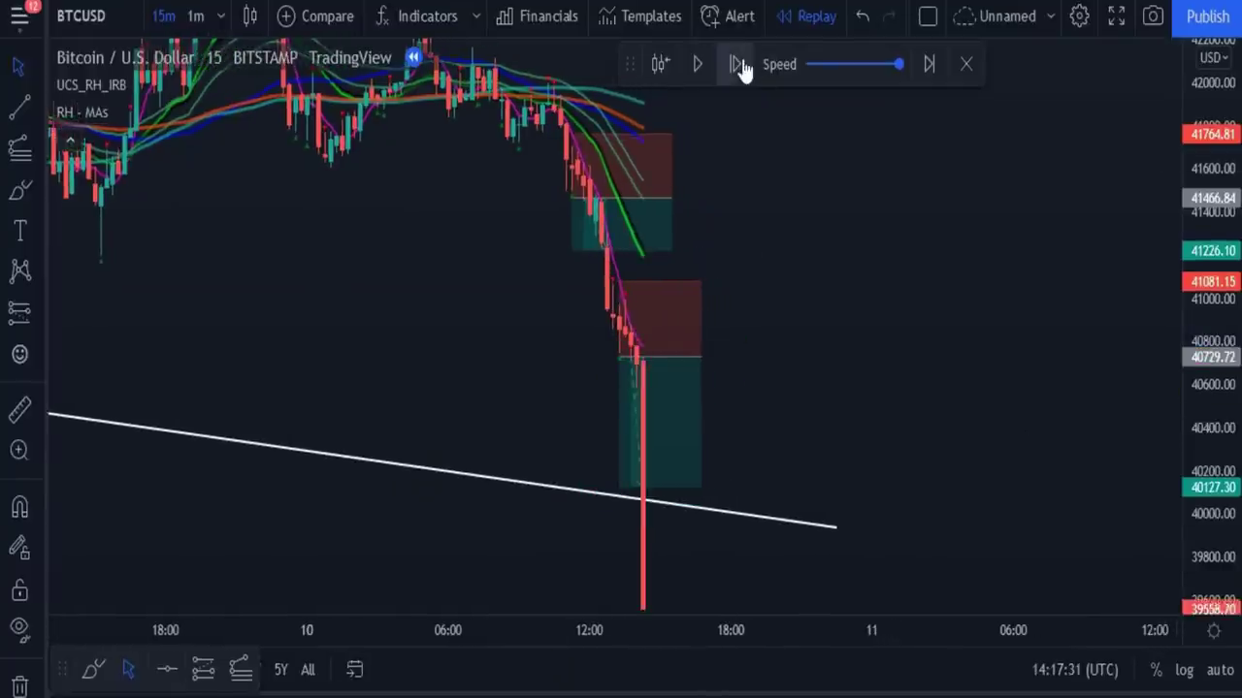
left_click(737, 65)
left_click_drag(1213, 136, 1213, 174)
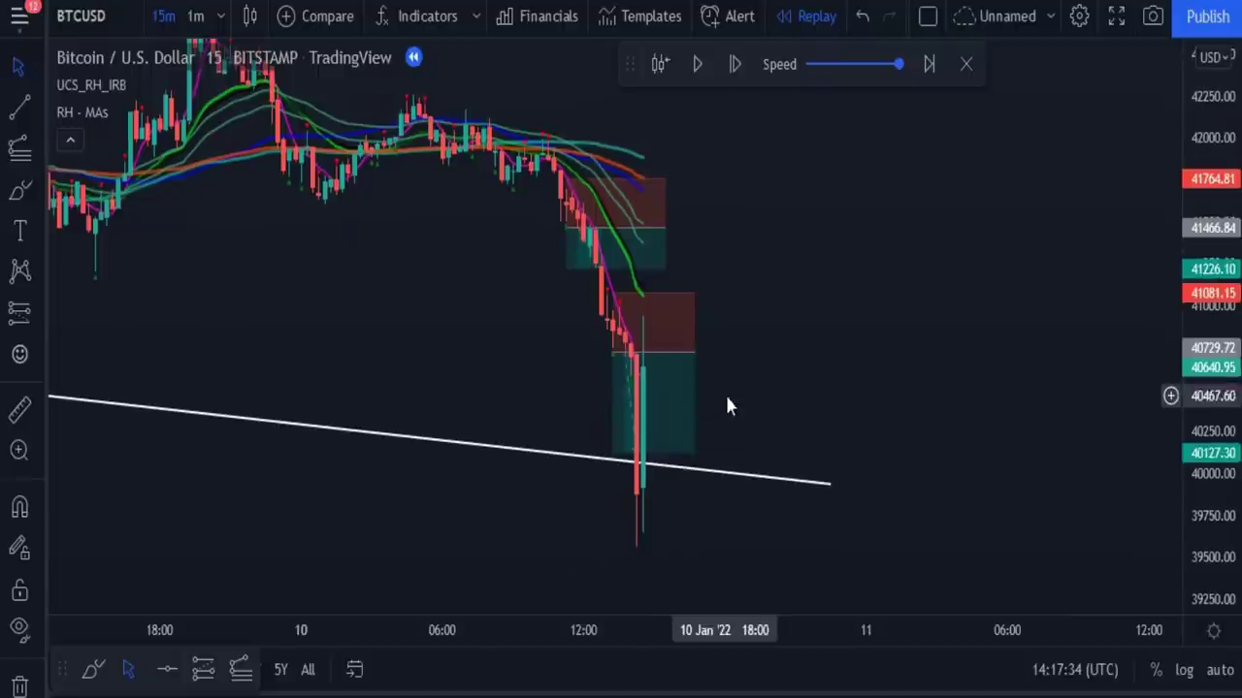
left_click_drag(766, 401, 809, 405)
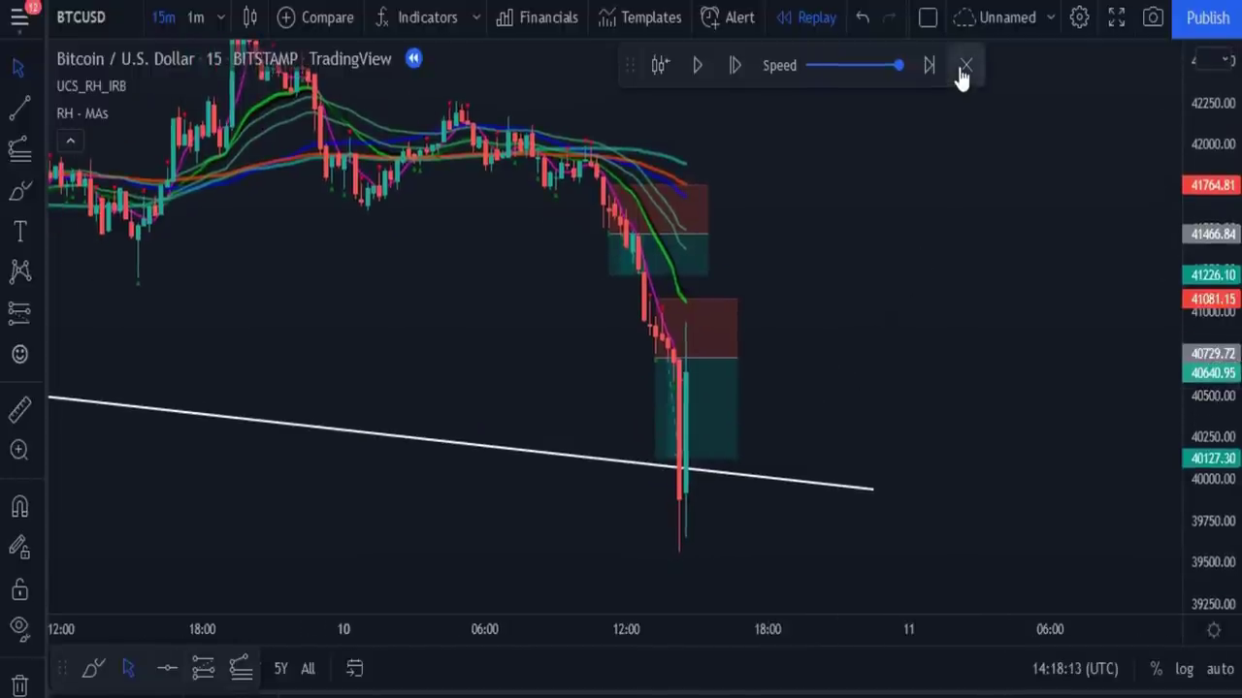
- Exit the bar replay and bring the latest 12 Jan candles into close view
left_click(965, 66)
left_click(809, 432)
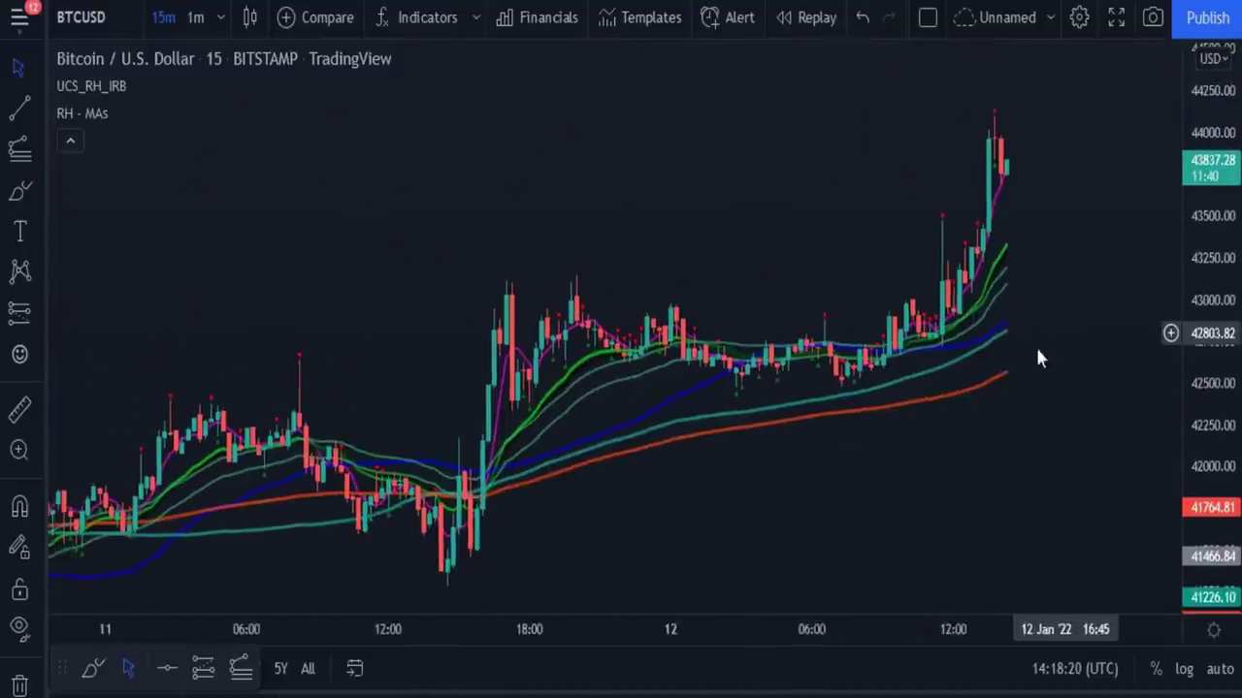
scroll(751, 452, "up", 5)
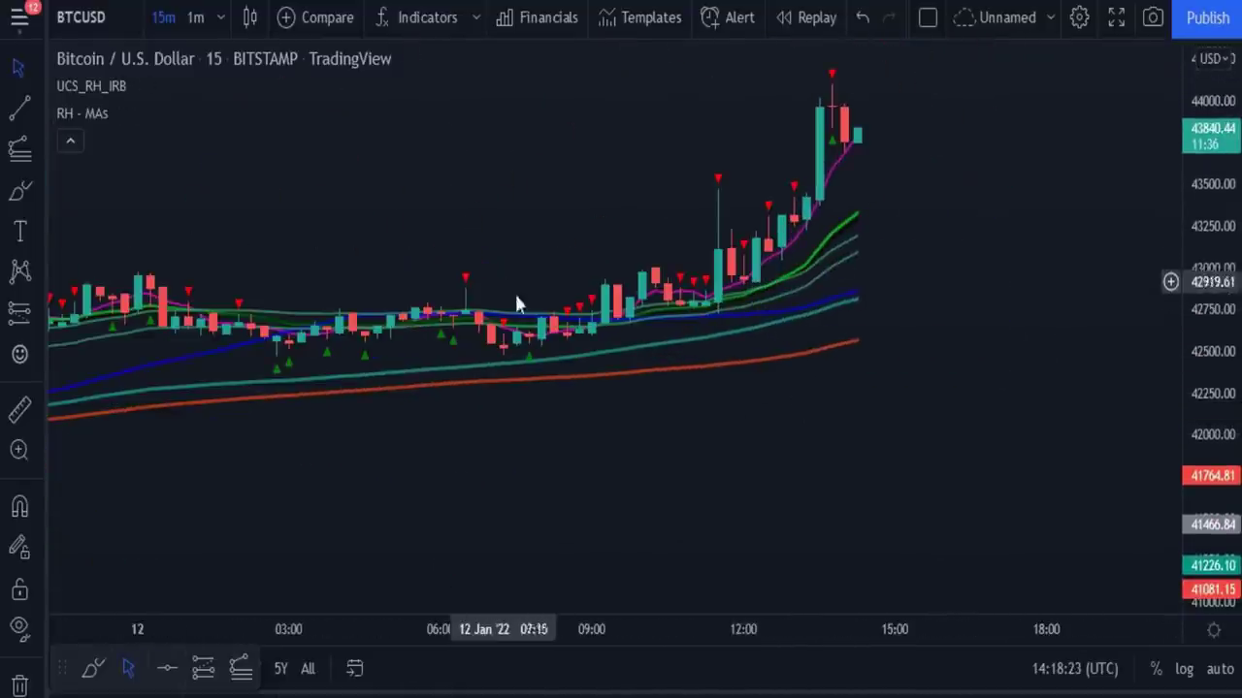
left_click_drag(749, 379, 760, 388)
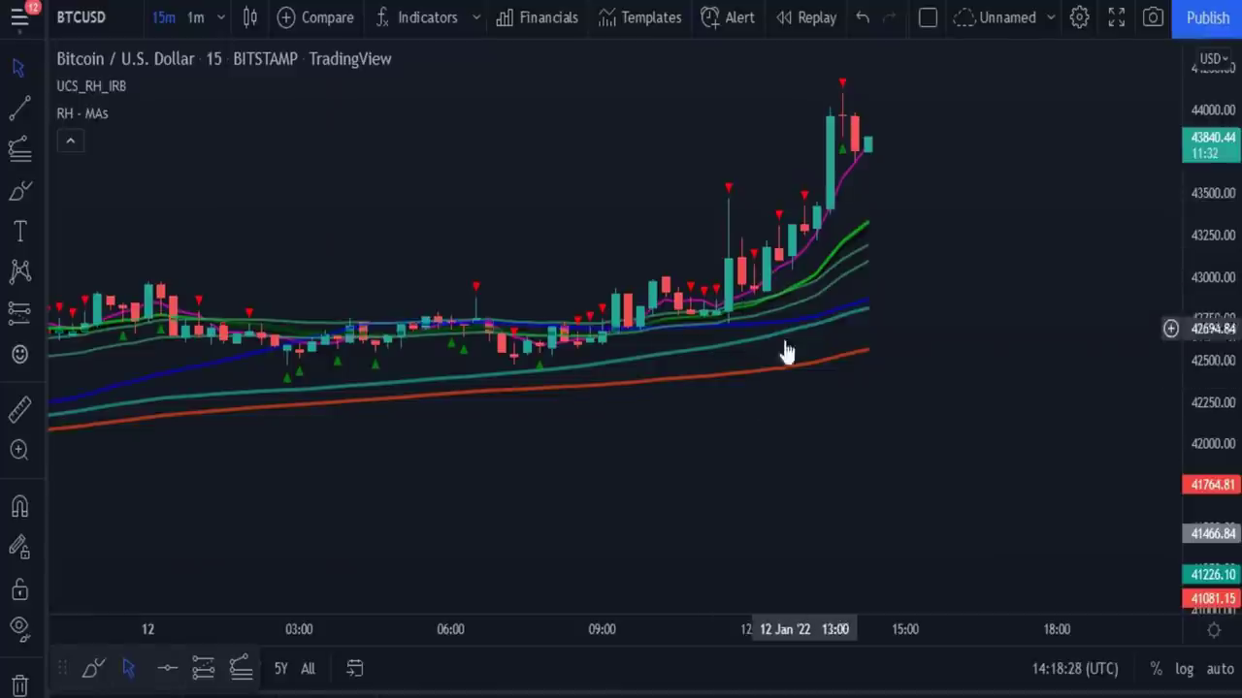
- Start a bar replay at the 12 Jan 11:30 spike bar and advance it one bar at a time to 12:15
left_click(817, 18)
left_click(765, 296)
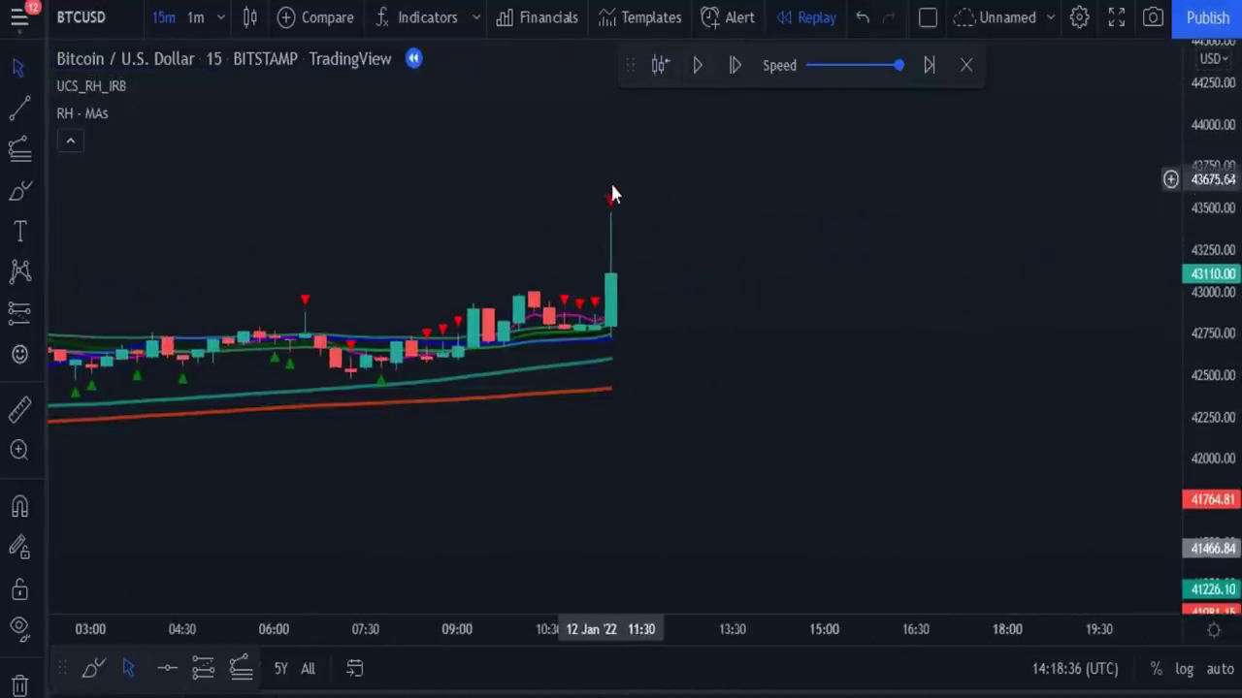
left_click(742, 74)
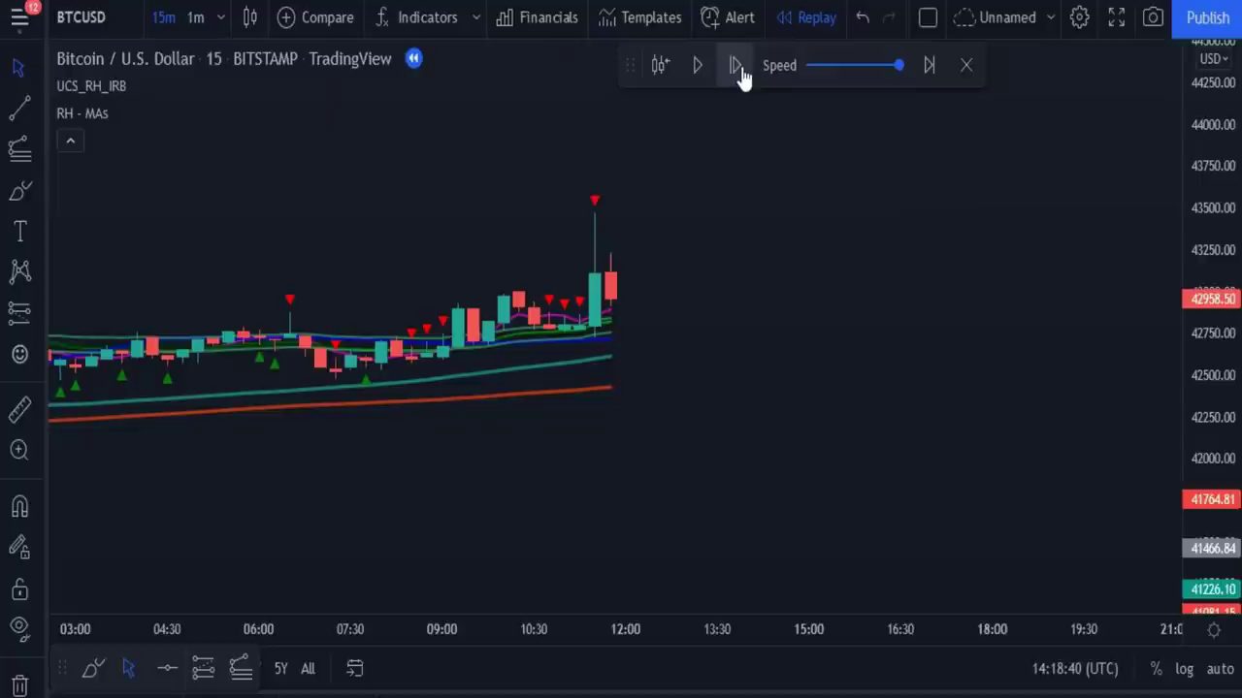
left_click(735, 73)
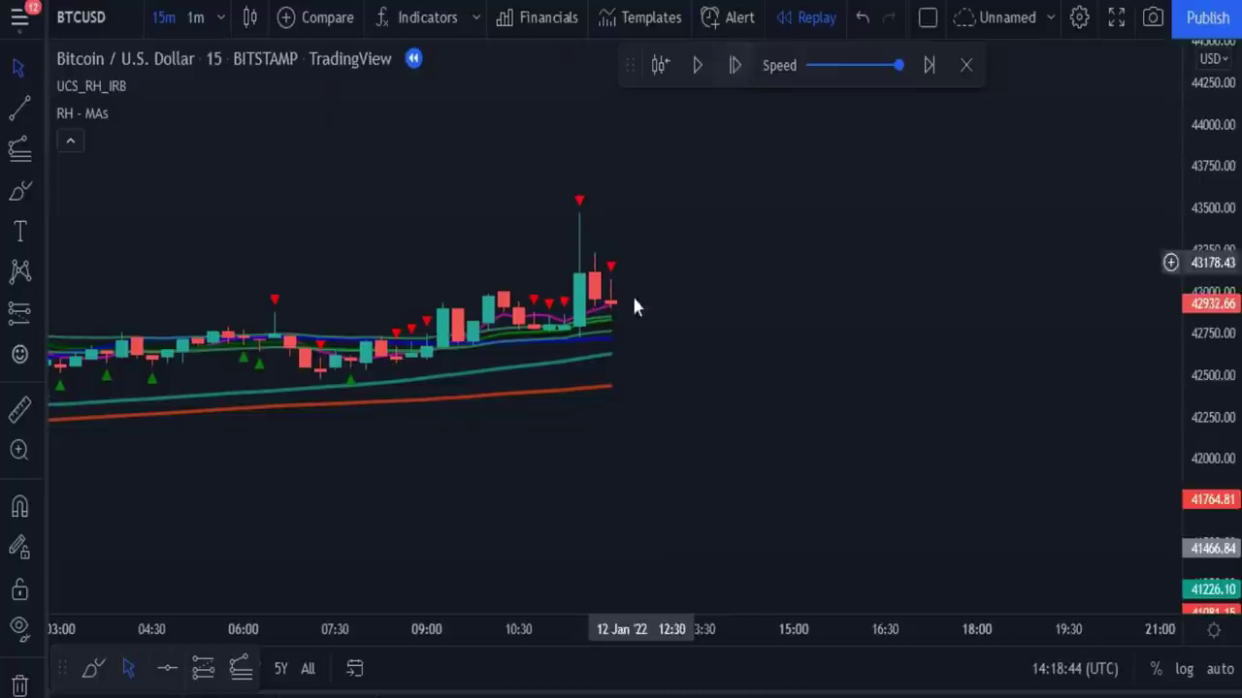
left_click_drag(1207, 548, 1184, 116)
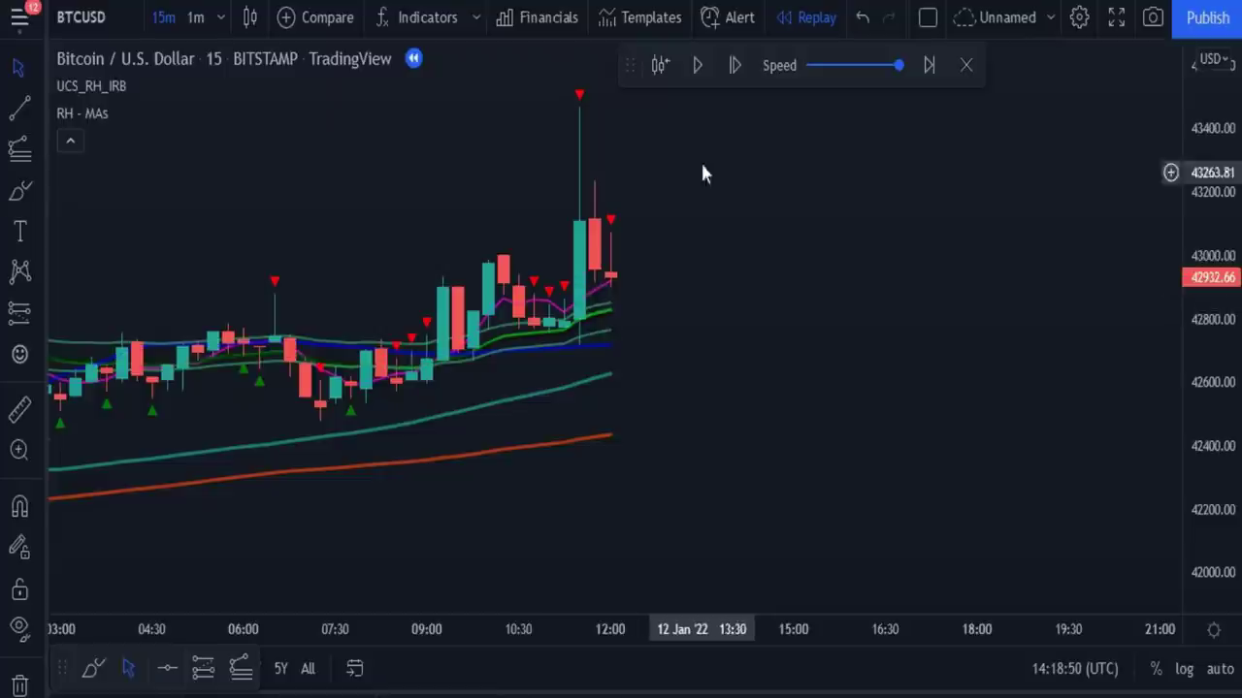
left_click(735, 68)
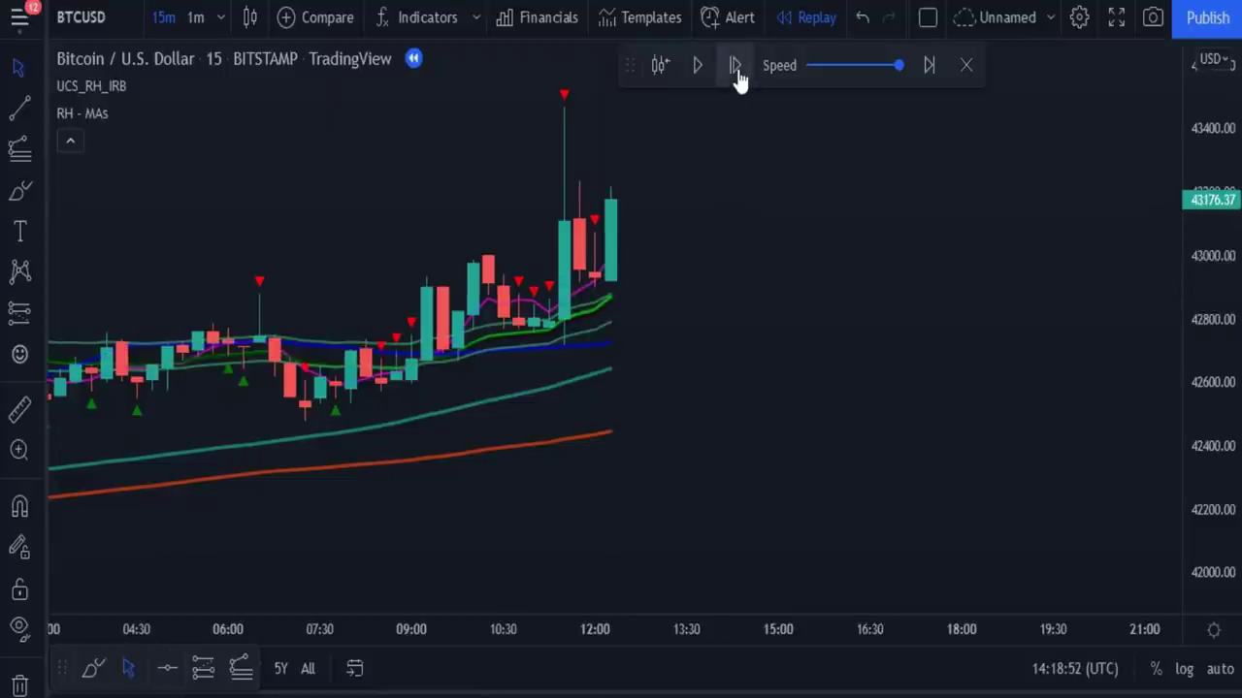
- Advance the replay one bar to 12 Jan 12:30 and place a long position at that candle's high, about 43326, extended to about 18:30
left_click(735, 70)
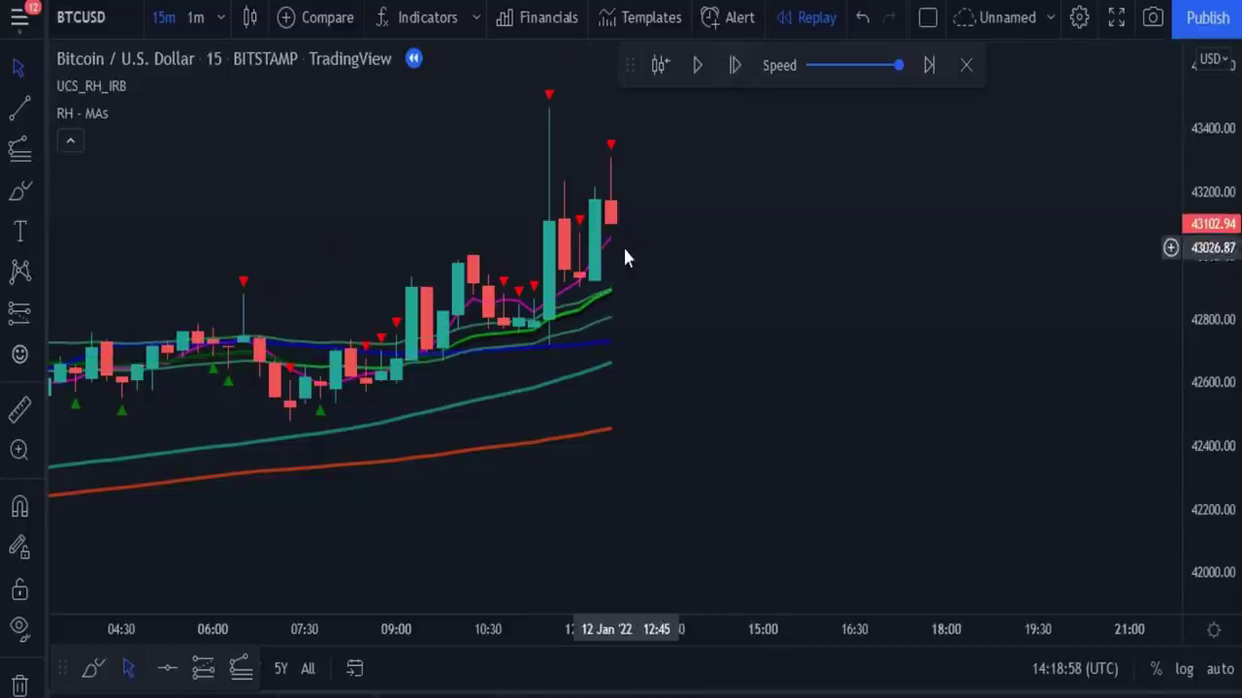
left_click_drag(673, 230, 796, 332)
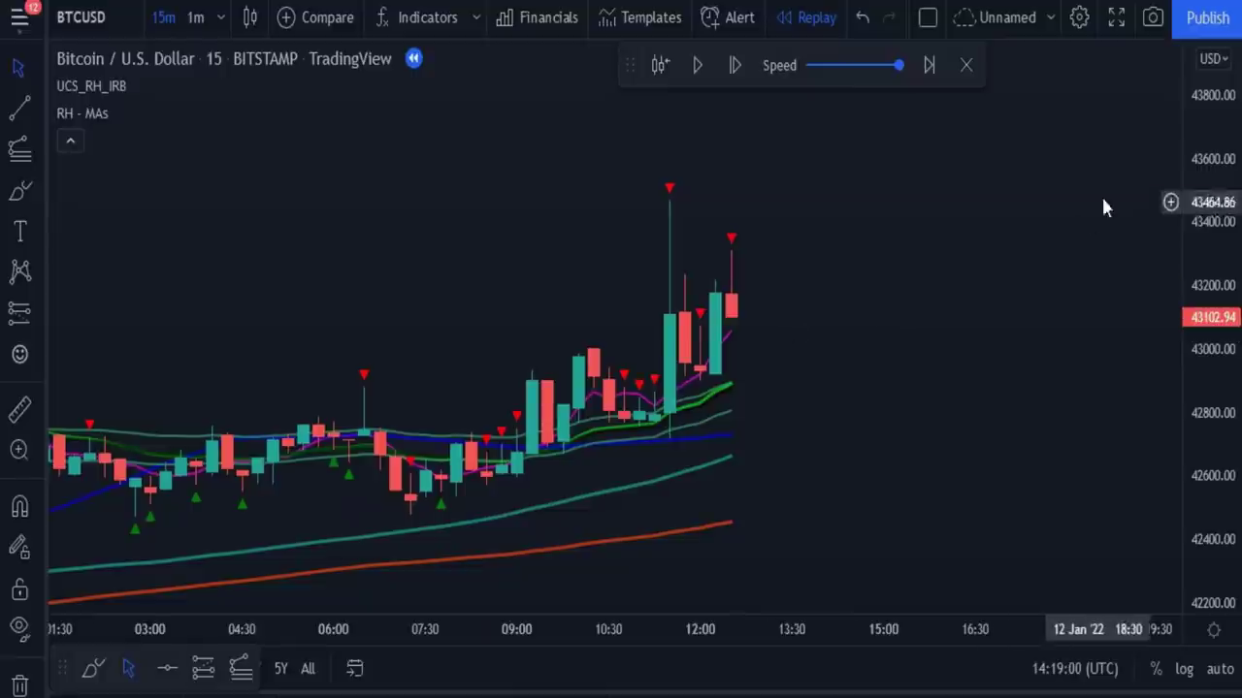
double_click(1200, 200)
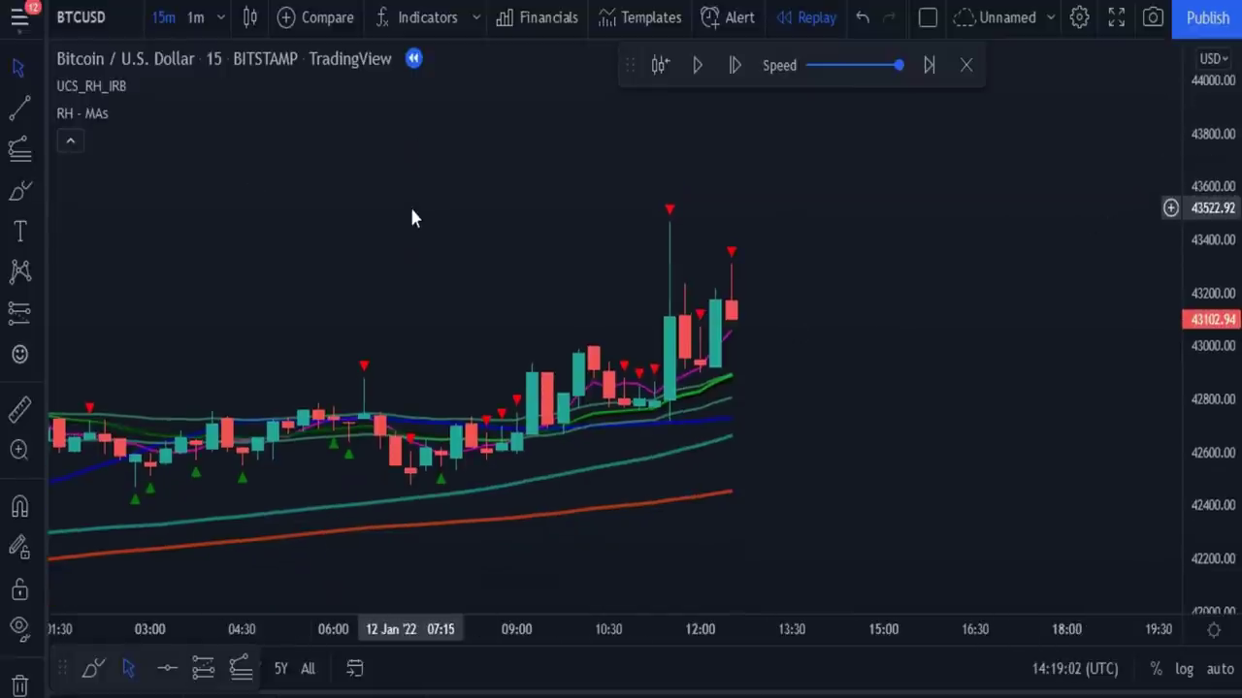
left_click(39, 322)
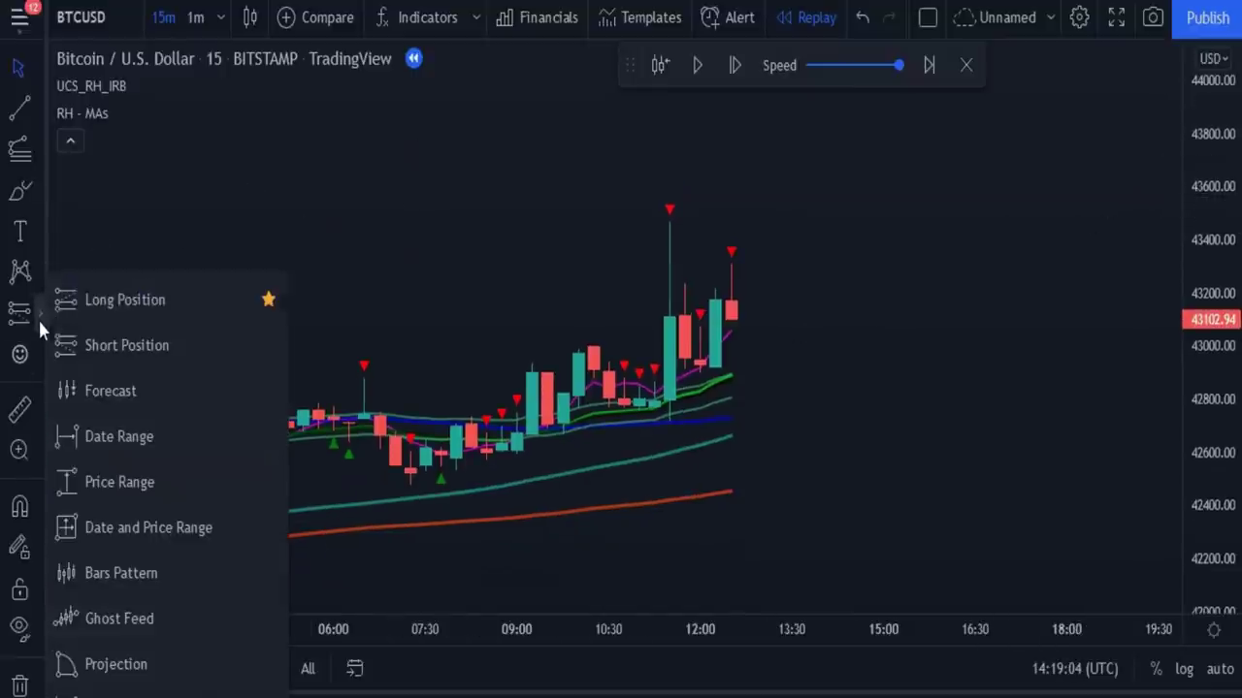
left_click(110, 298)
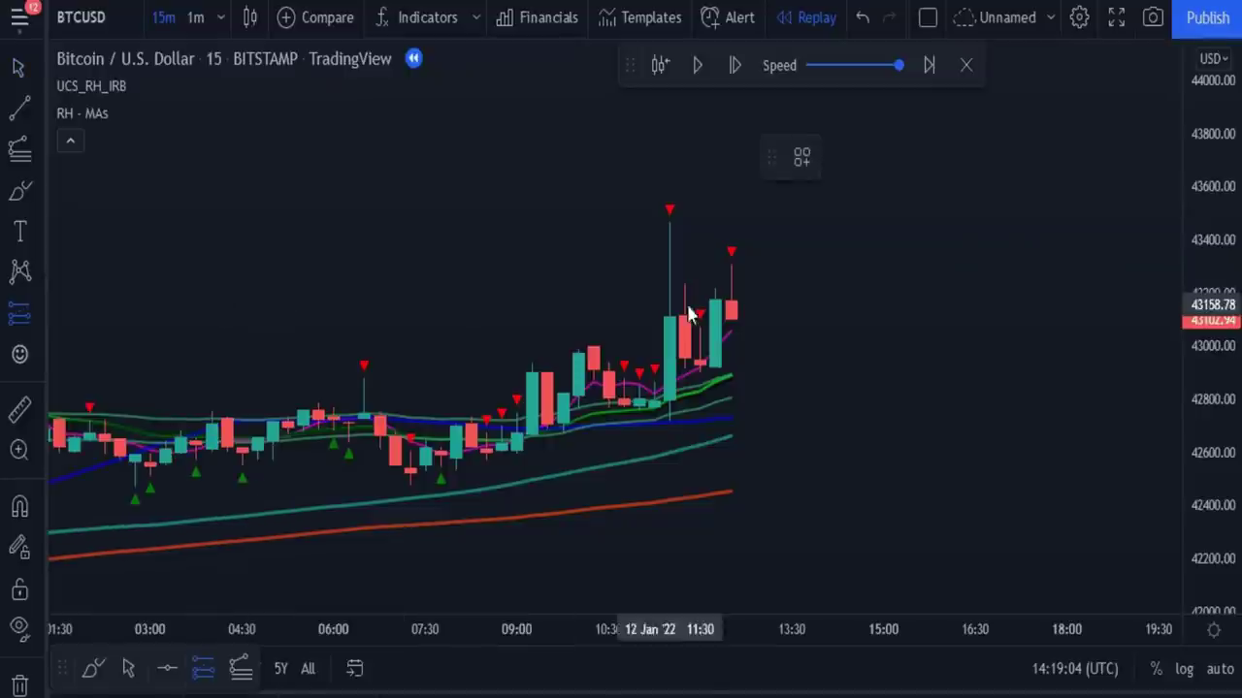
left_click(733, 258)
left_click_drag(901, 260, 1099, 252)
left_click(805, 342)
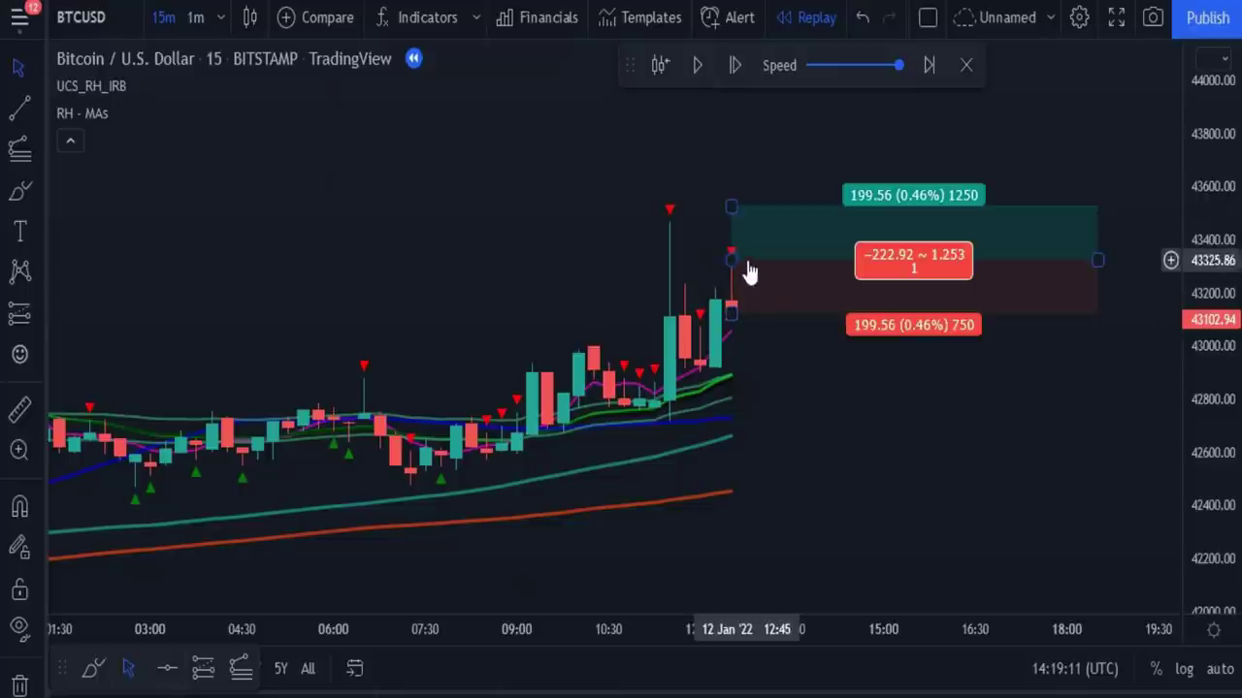
- Raise the long position's entry to 43351.56, lower its stop to 291.31 below entry, and raise its target to about 43730
left_click_drag(728, 259, 735, 255)
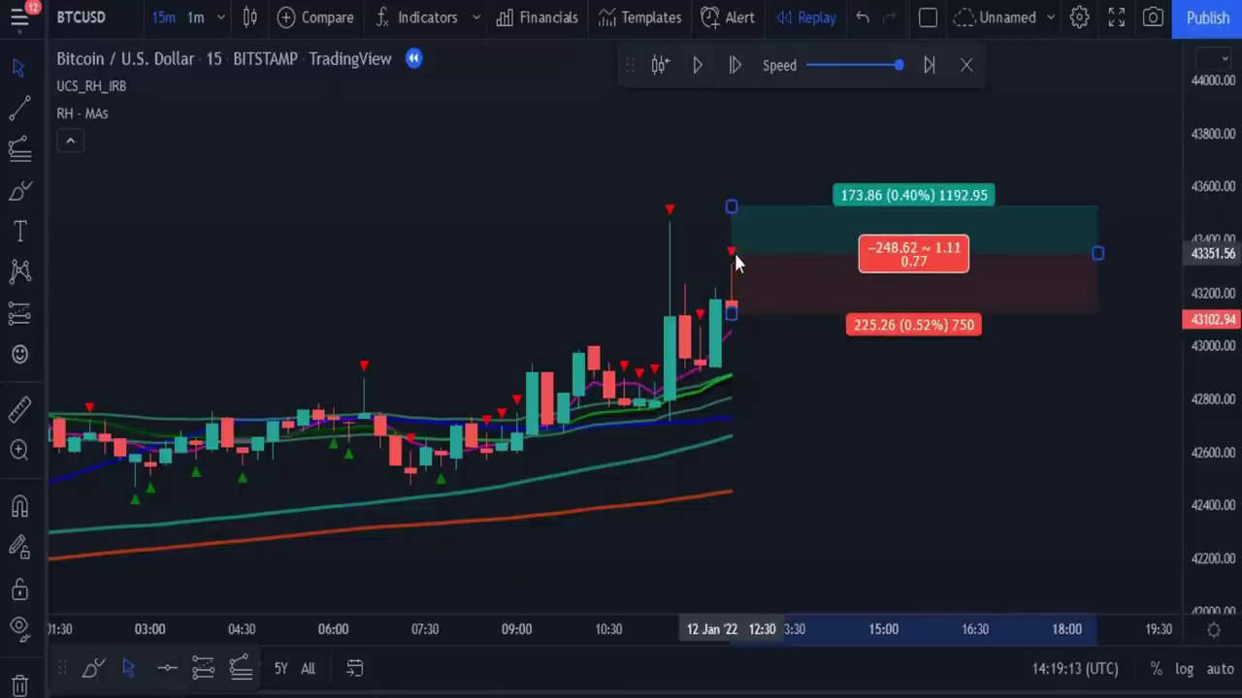
left_click_drag(732, 313, 739, 331)
scroll(632, 257, "down", 5)
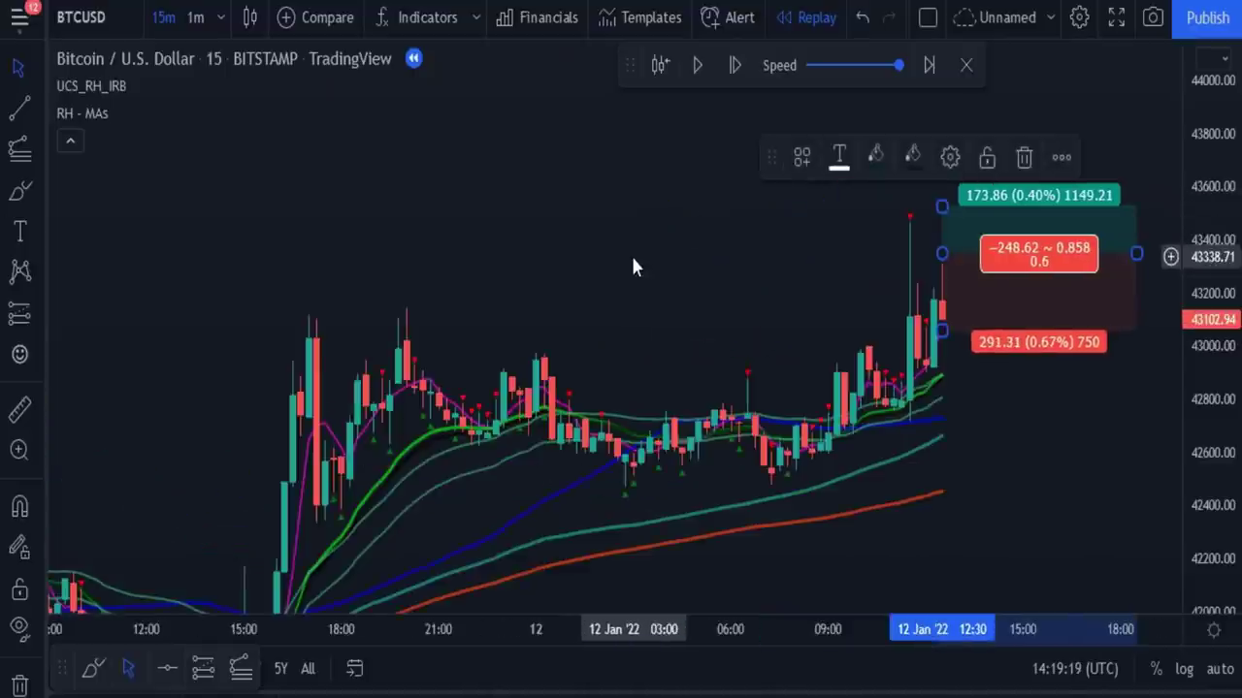
left_click_drag(660, 294, 424, 302)
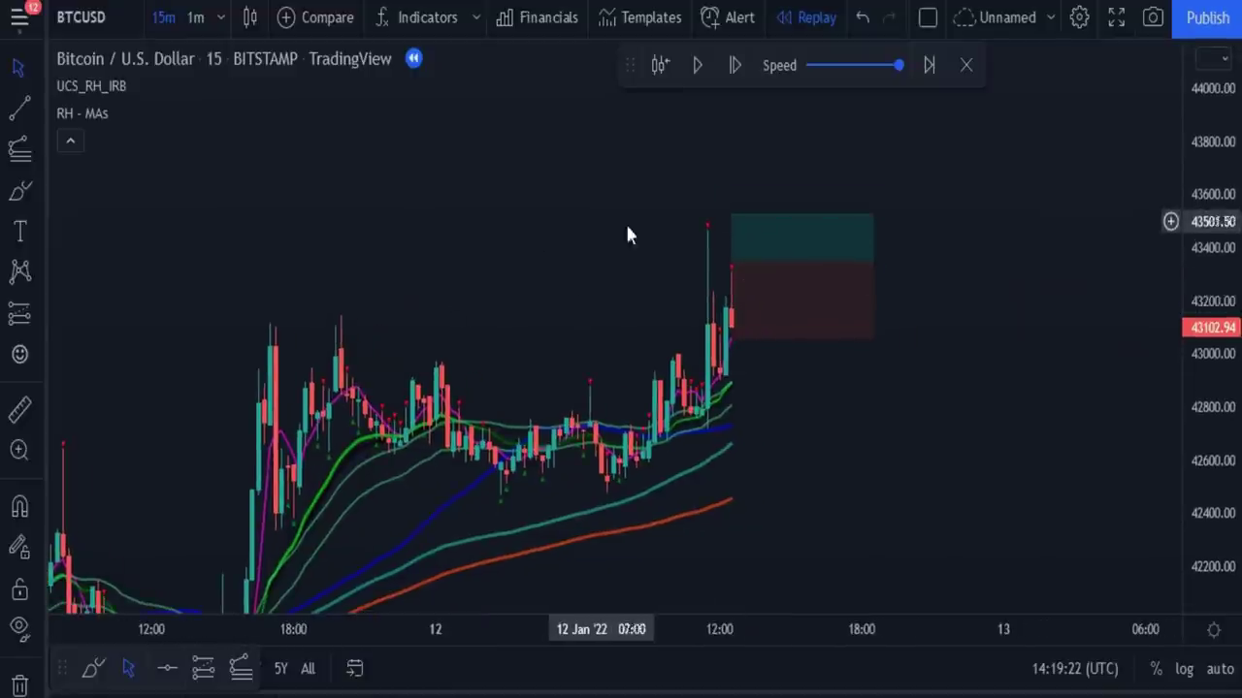
left_click_drag(728, 210, 731, 163)
left_click(1003, 249)
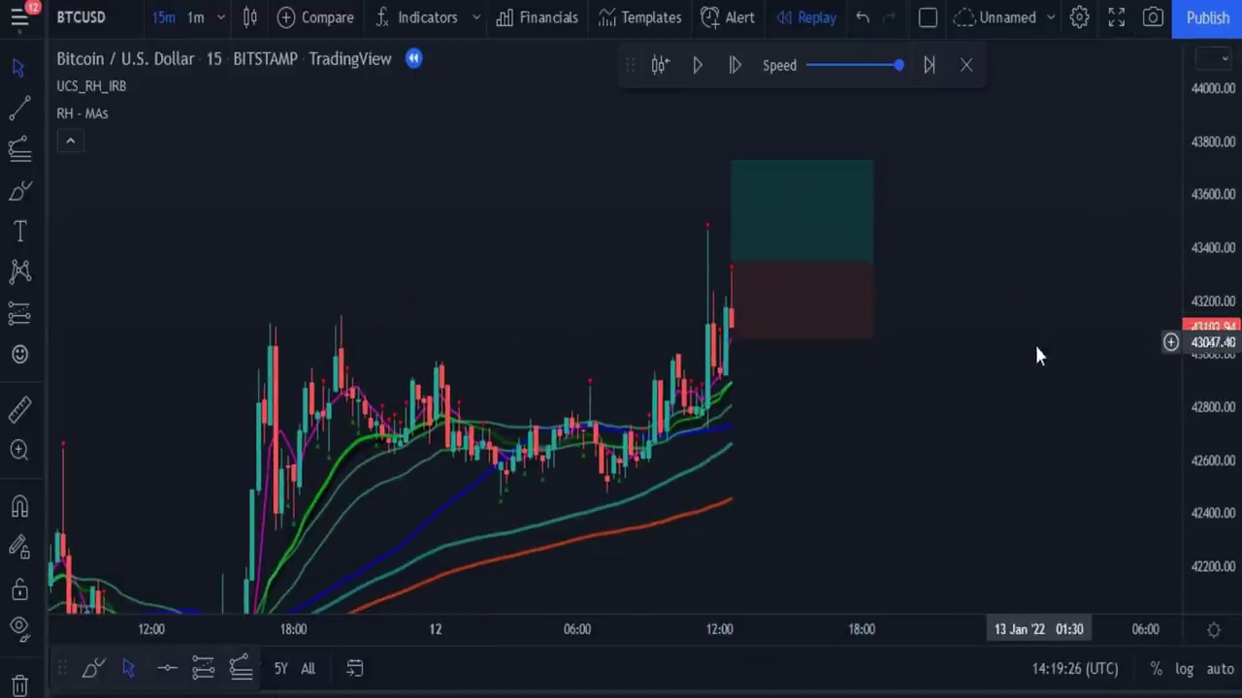
- Advance the replay bar by bar until price rises past the long position's target
scroll(1045, 359, "right", 3)
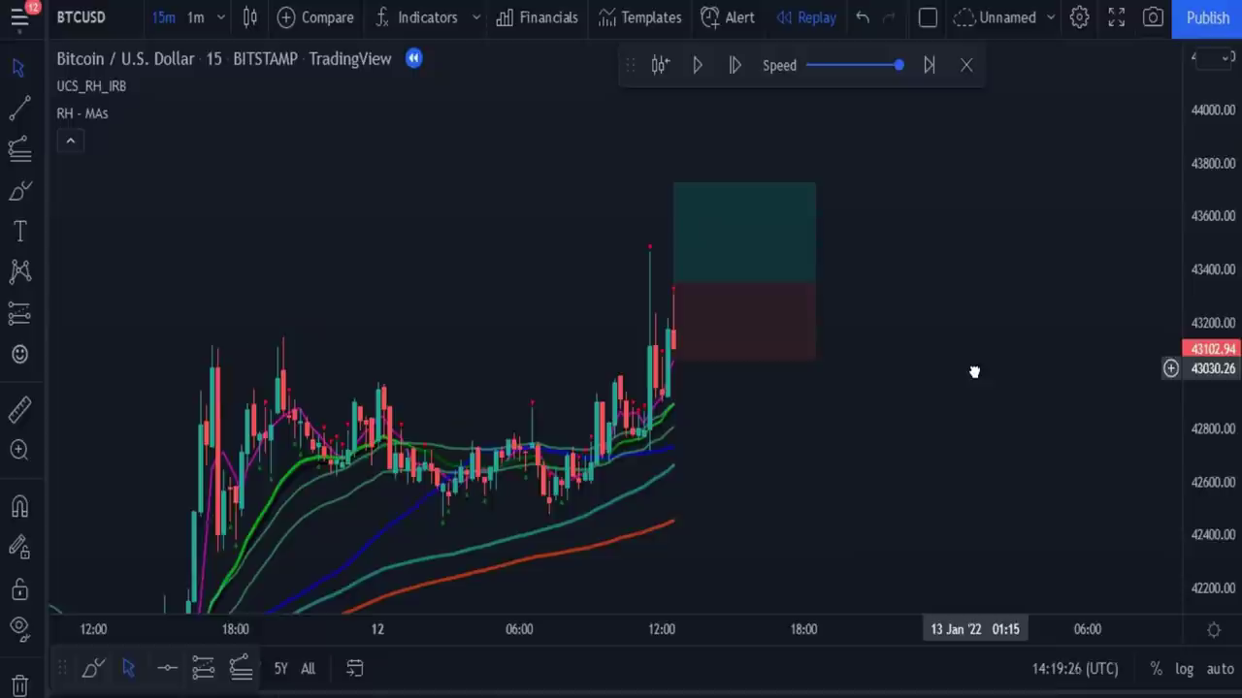
left_click(736, 66)
left_click(737, 66)
left_click(737, 66)
left_click(737, 66)
- Look back through the price history from 12 Jan to 7 Jan for another trade setup
left_click_drag(743, 245, 723, 207)
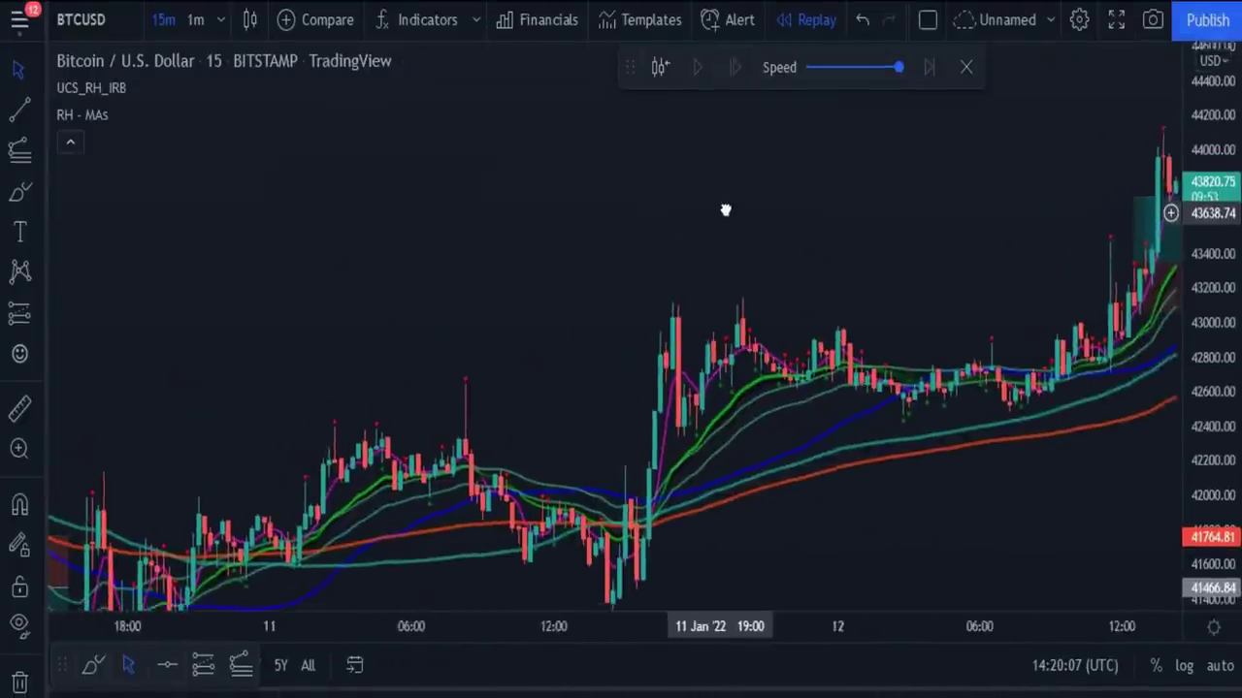
left_click_drag(534, 310, 950, 244)
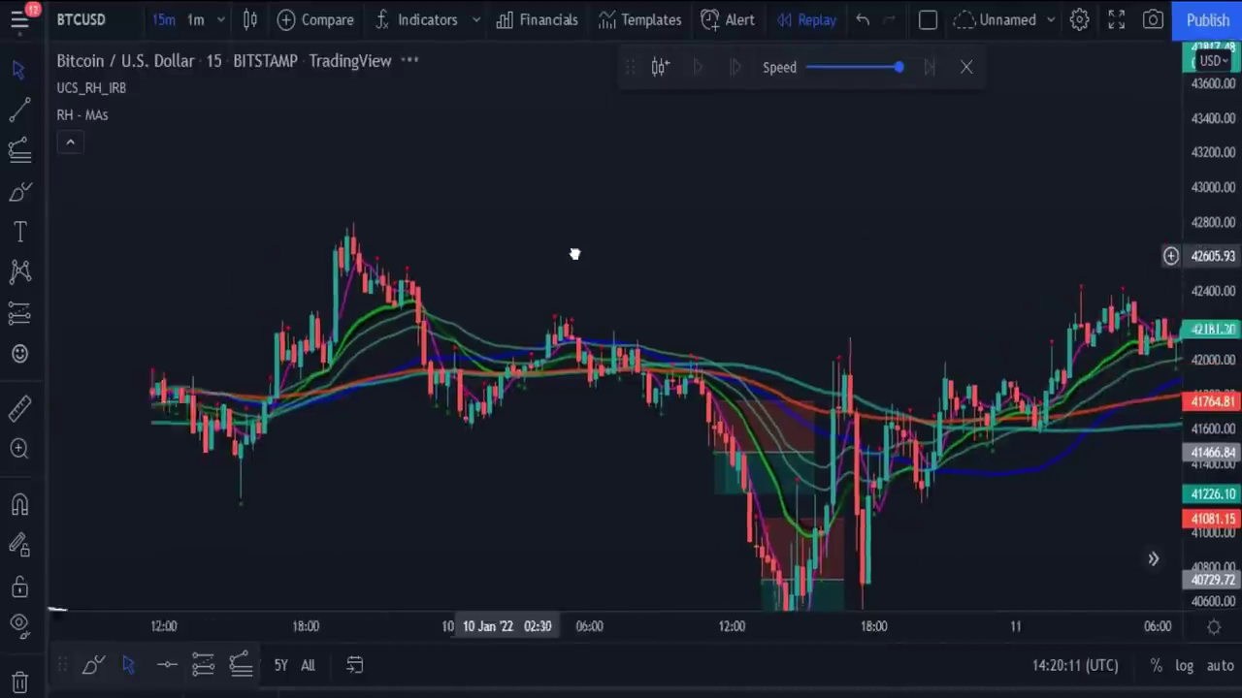
scroll(631, 256, "up", 5)
left_click_drag(532, 386, 752, 296)
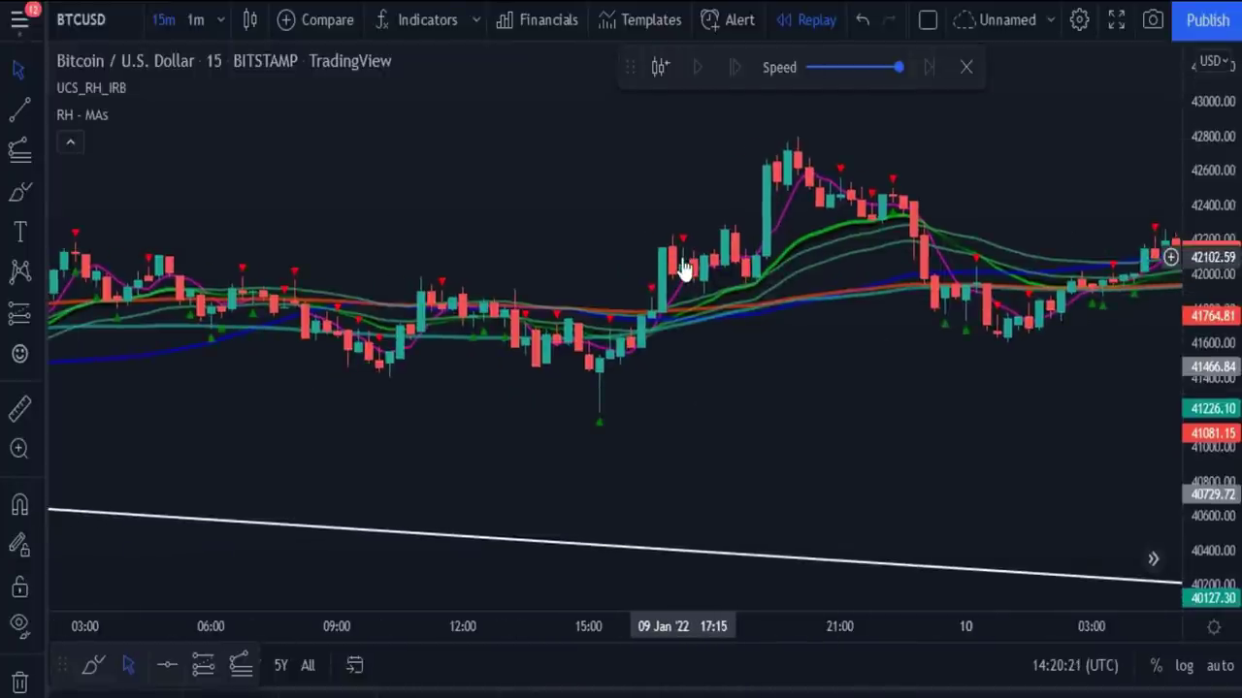
left_click_drag(690, 395, 947, 393)
left_click_drag(504, 412, 618, 417)
left_click_drag(419, 416, 559, 416)
left_click_drag(133, 200, 355, 199)
left_click_drag(414, 255, 676, 255)
left_click_drag(480, 235, 631, 234)
scroll(497, 210, "down", 5)
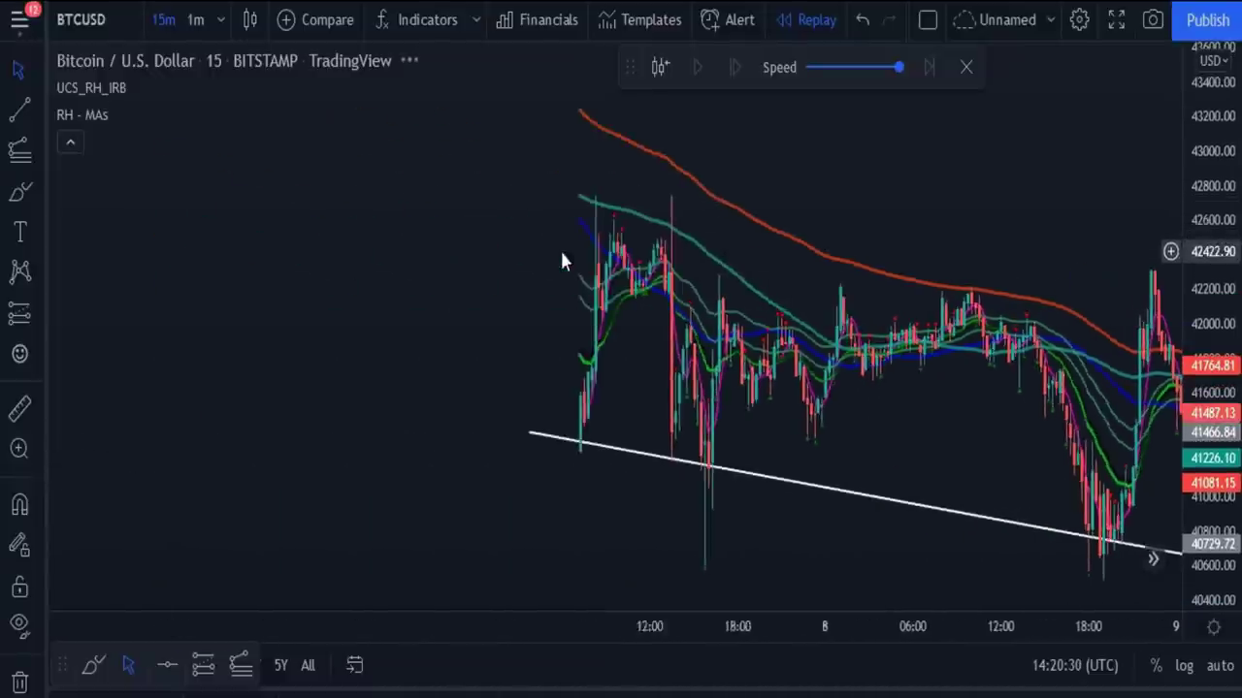
scroll(582, 284, "up", 3)
scroll(657, 294, "right", 5)
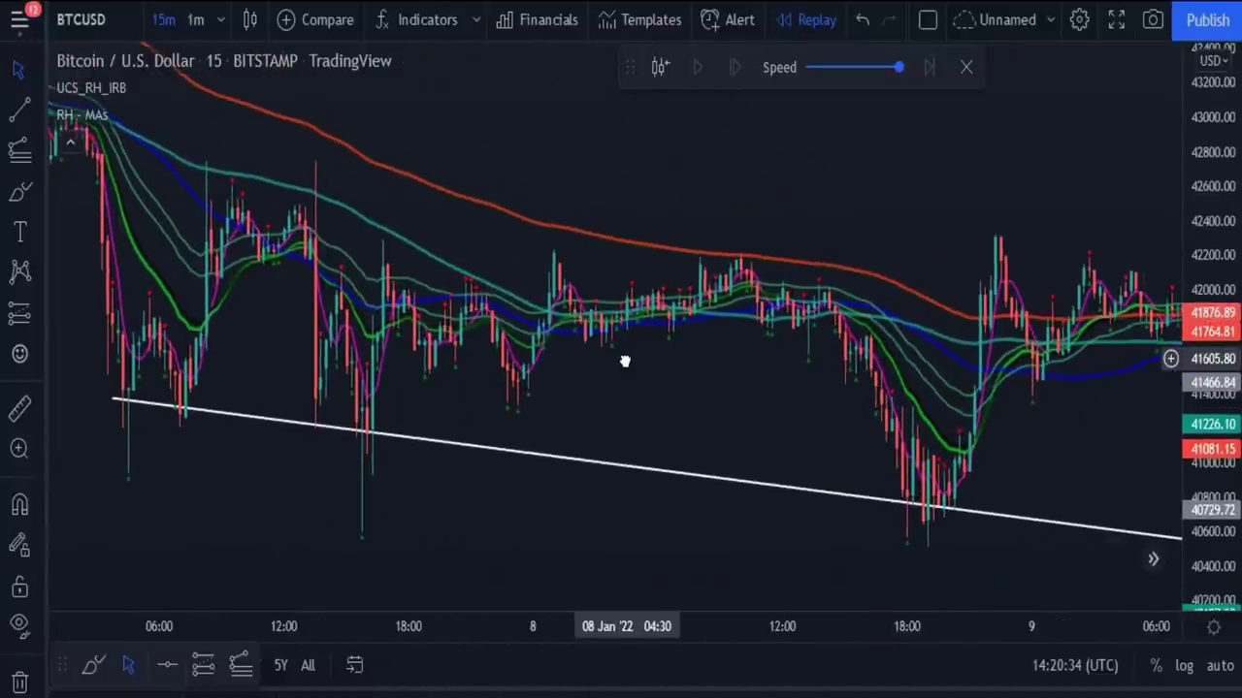
- Remove the descending trend line and all position drawings from the chart
left_click_drag(1104, 463, 690, 372)
left_click(784, 465)
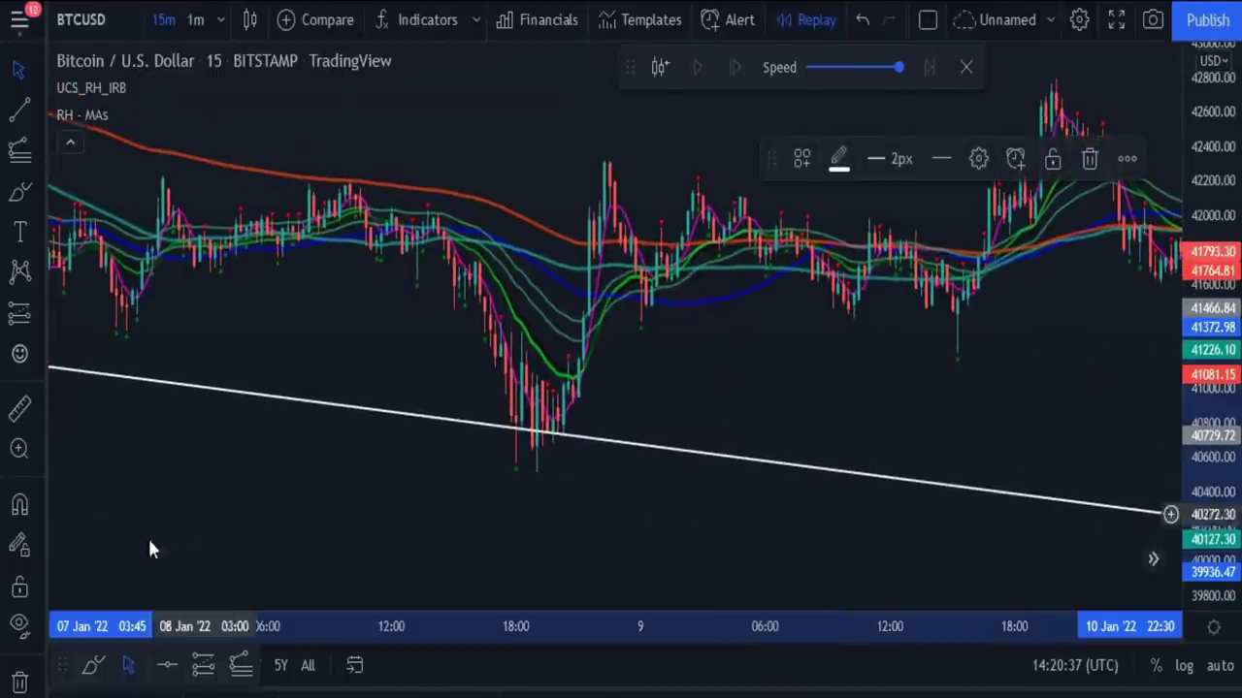
left_click(19, 683)
- Start a bar replay at the 8 Jan 12:00 candle, before the sell-off
scroll(915, 402, "up", 2)
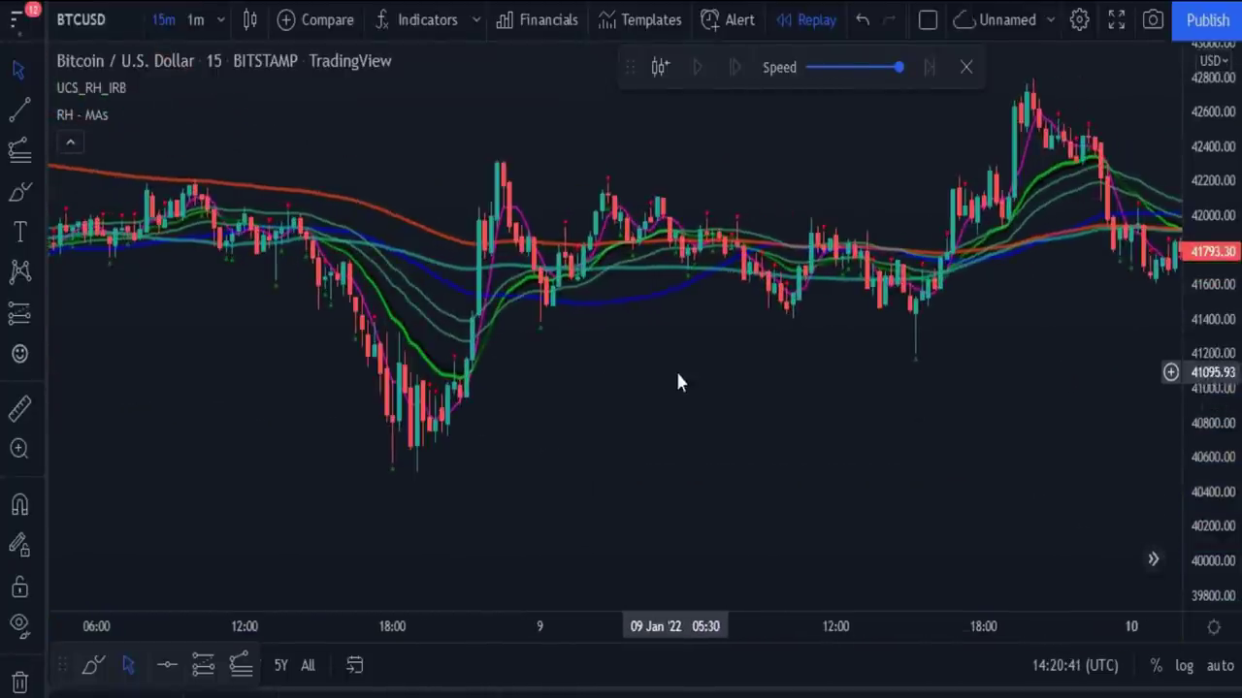
left_click_drag(676, 380, 946, 425)
scroll(723, 437, "up", 2)
left_click_drag(723, 437, 941, 437)
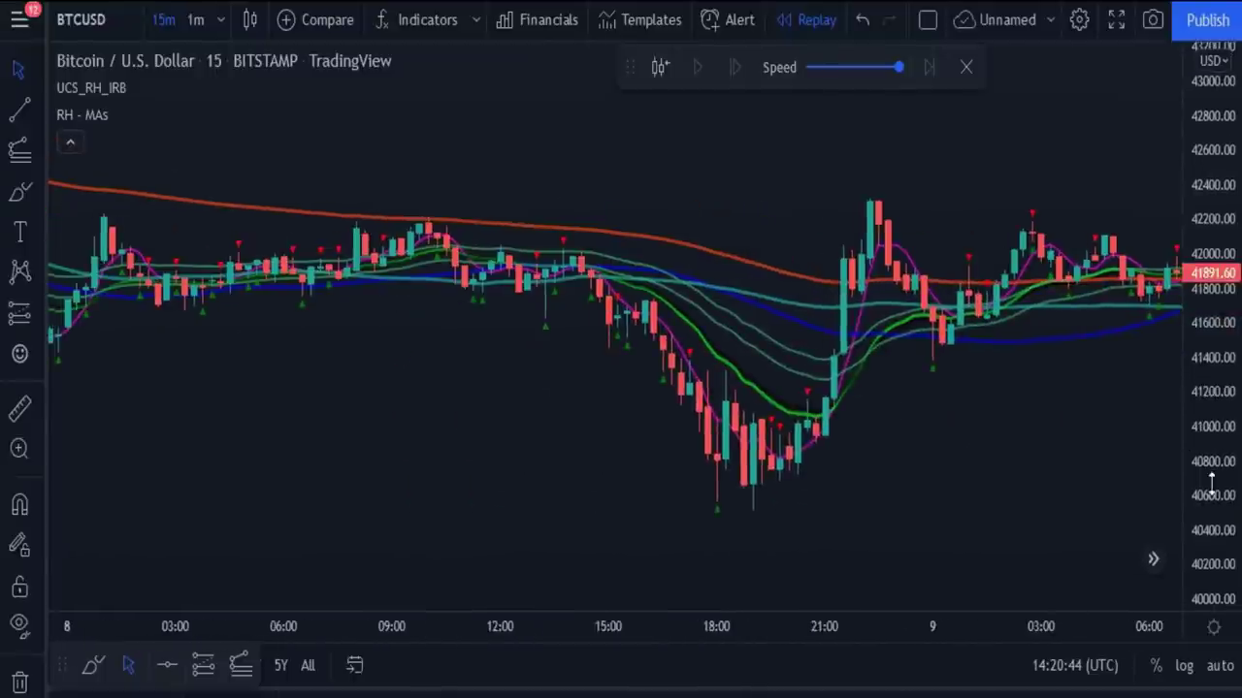
scroll(1203, 276, "up", 2)
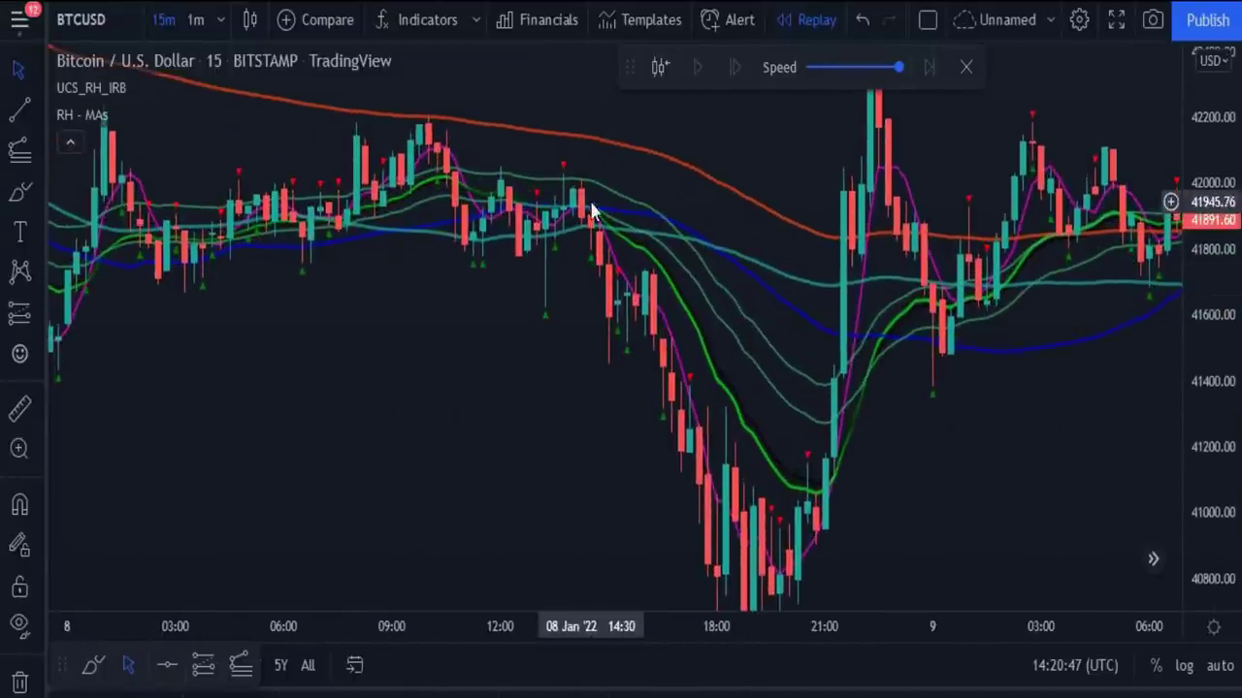
left_click(660, 67)
left_click(506, 233)
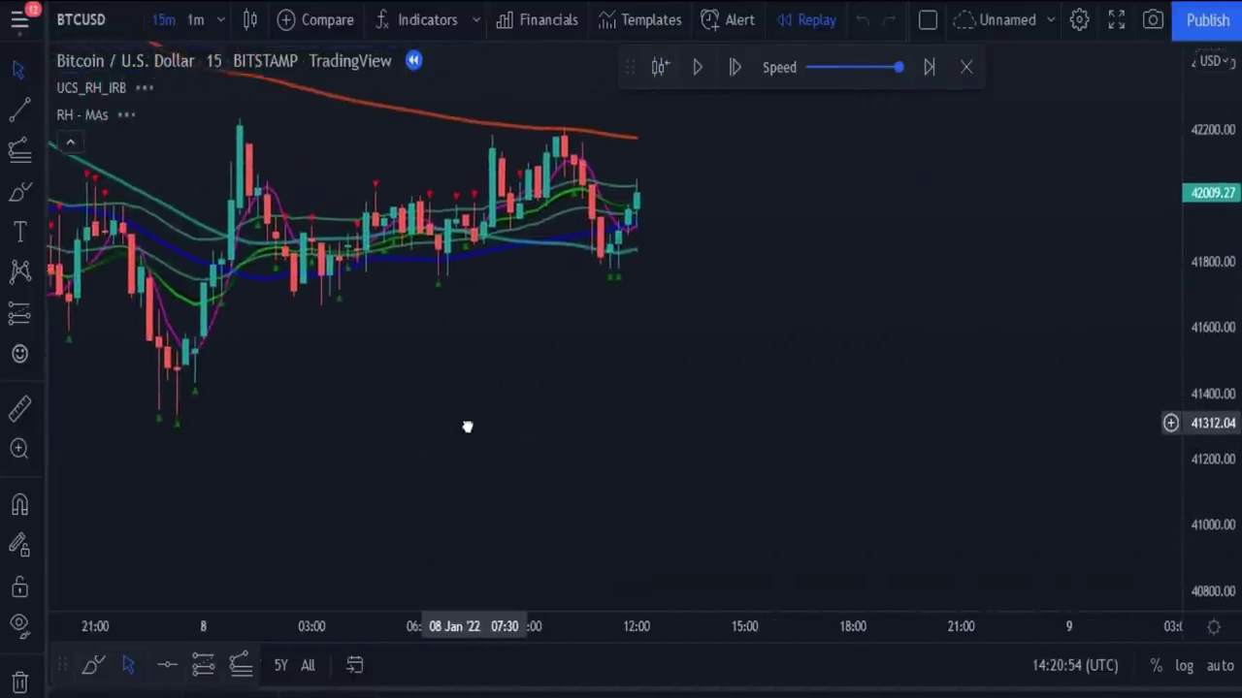
- Advance the replay bar by bar to the 8 Jan 15:30 candle, examining the 15:15 signal candle up close
left_click(737, 66)
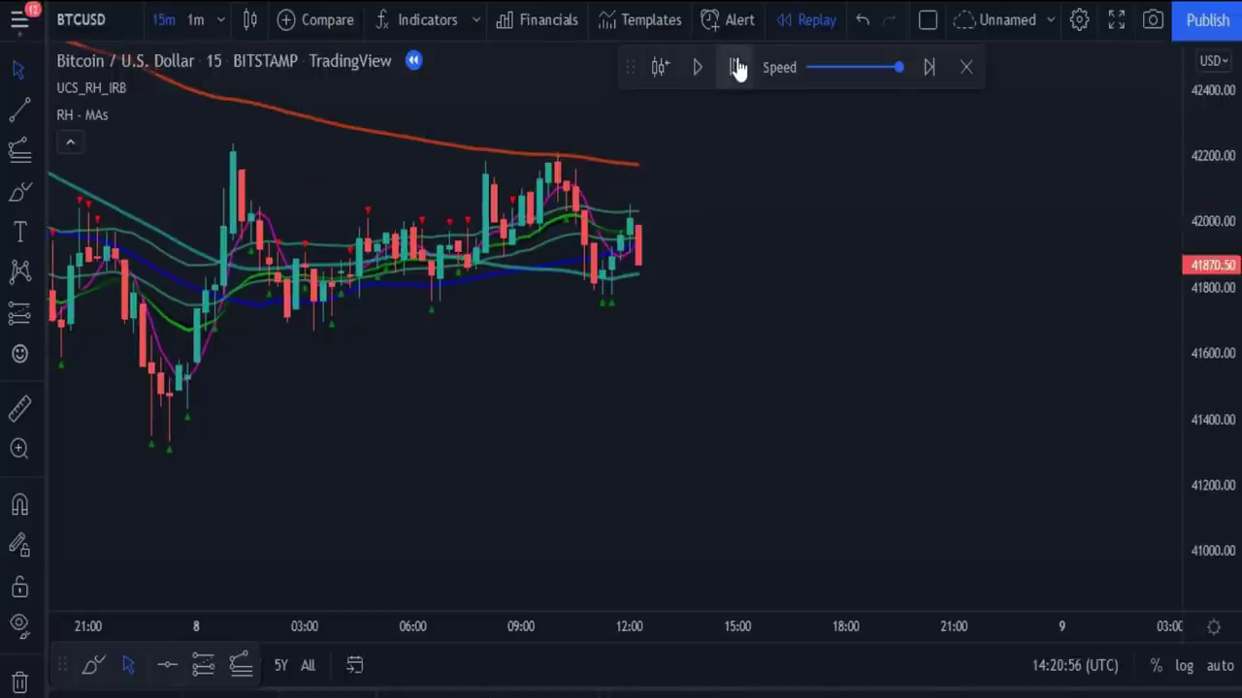
left_click(737, 67)
left_click(737, 67)
left_click(737, 67)
left_click(738, 67)
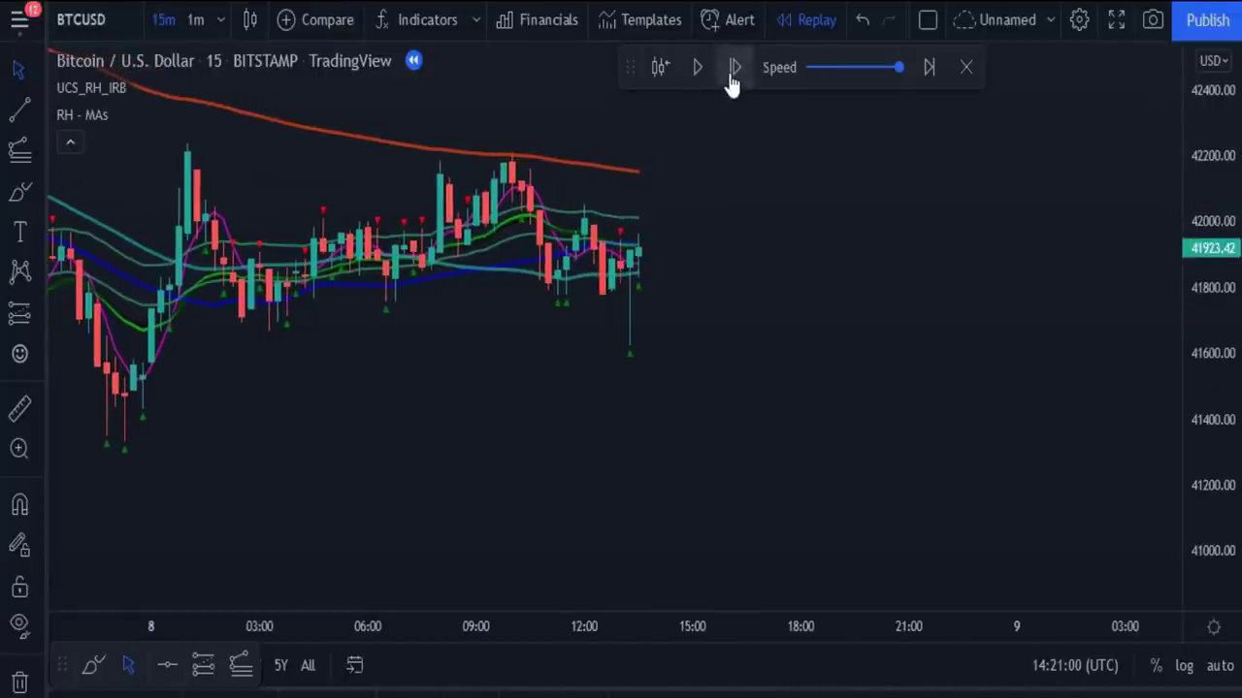
left_click(732, 78)
left_click(732, 77)
left_click(733, 78)
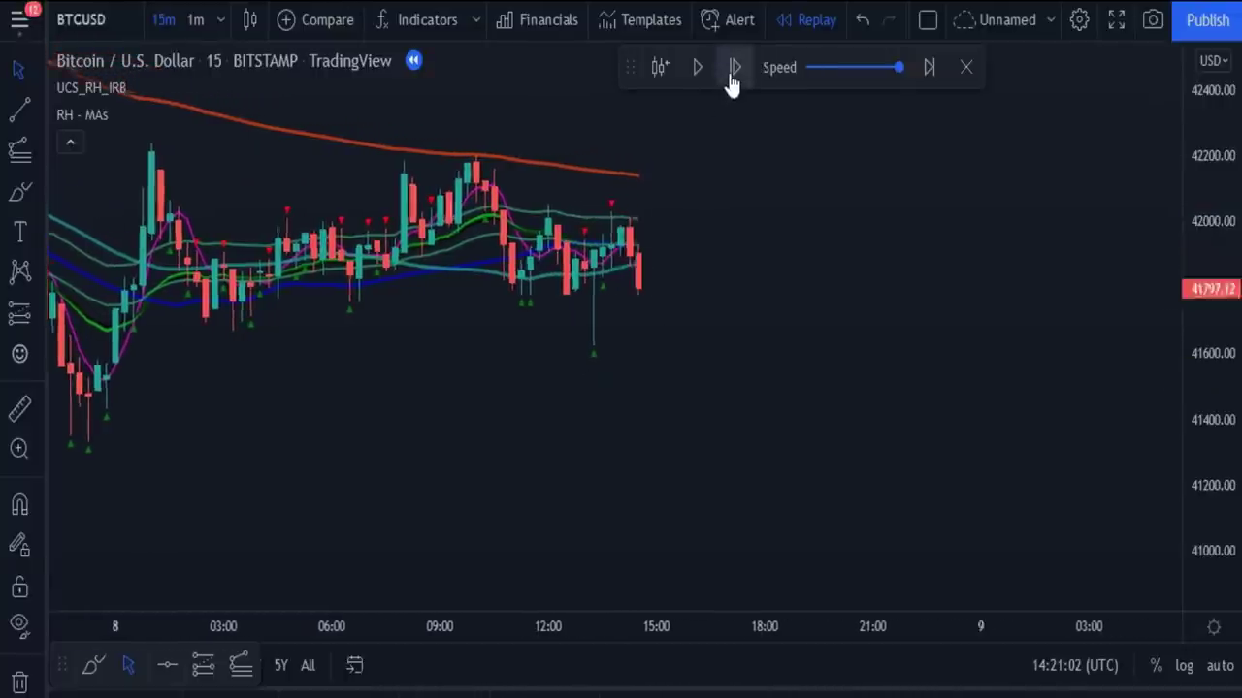
left_click(734, 78)
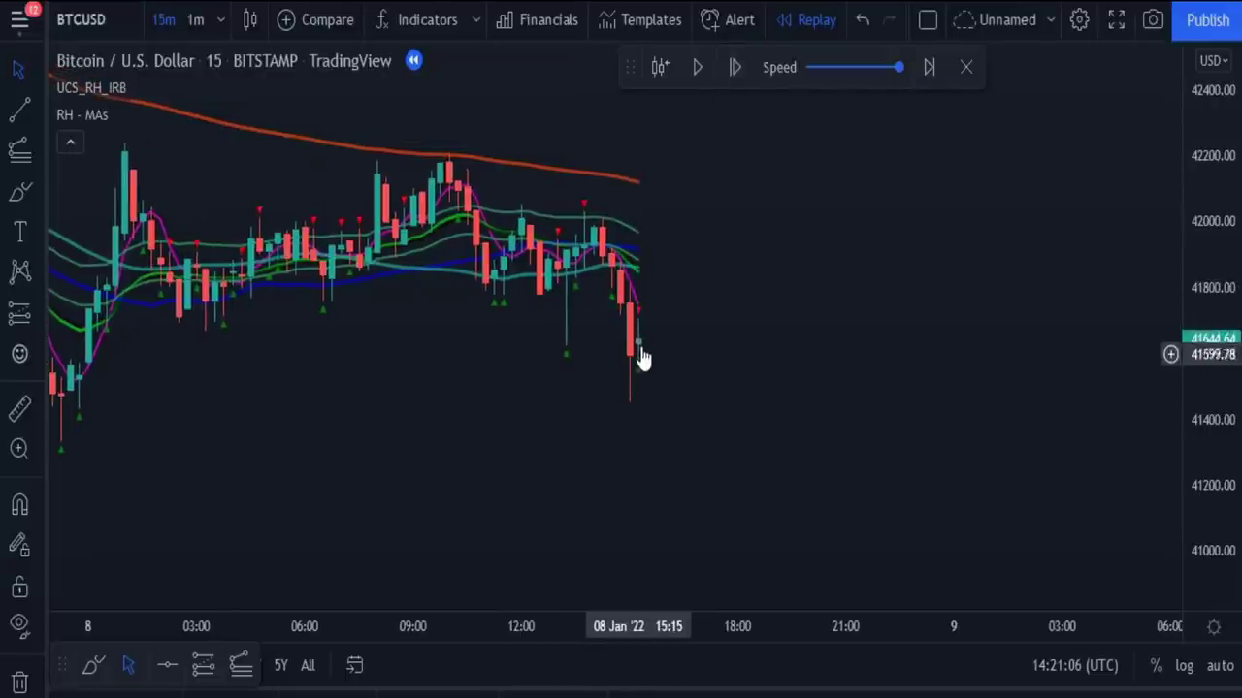
scroll(673, 372, "up", 2)
left_click_drag(673, 371, 841, 413)
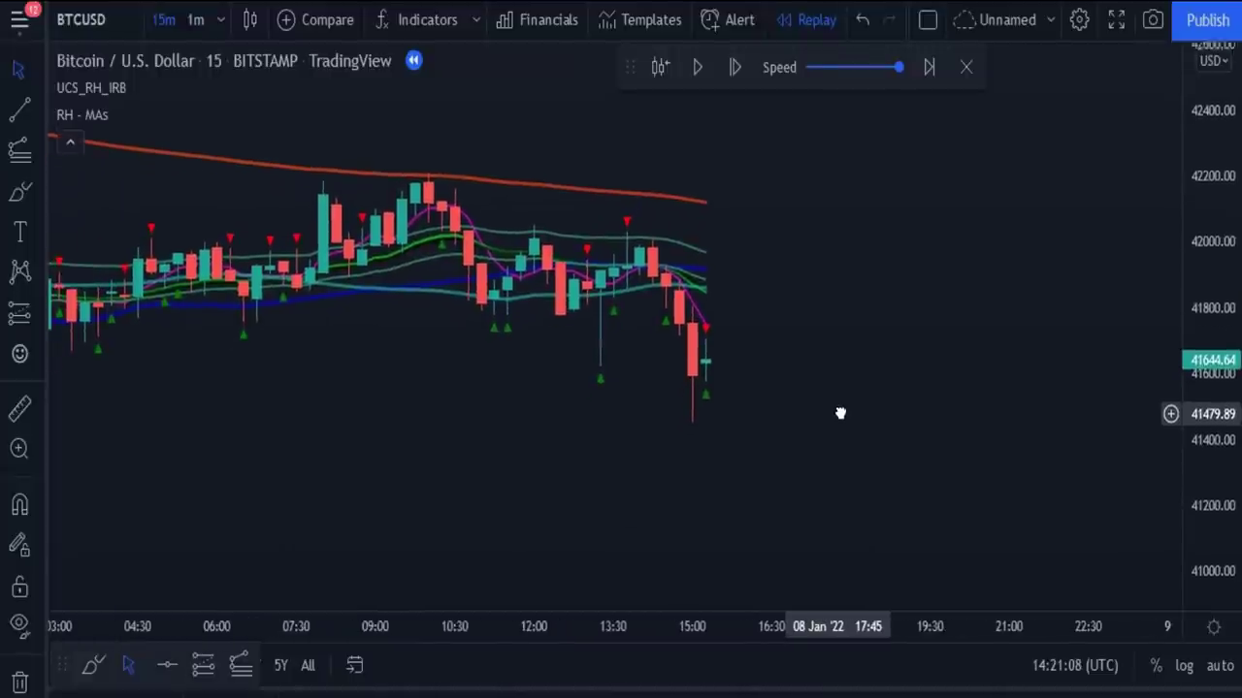
scroll(980, 384, "up", 3)
scroll(976, 384, "up", 2)
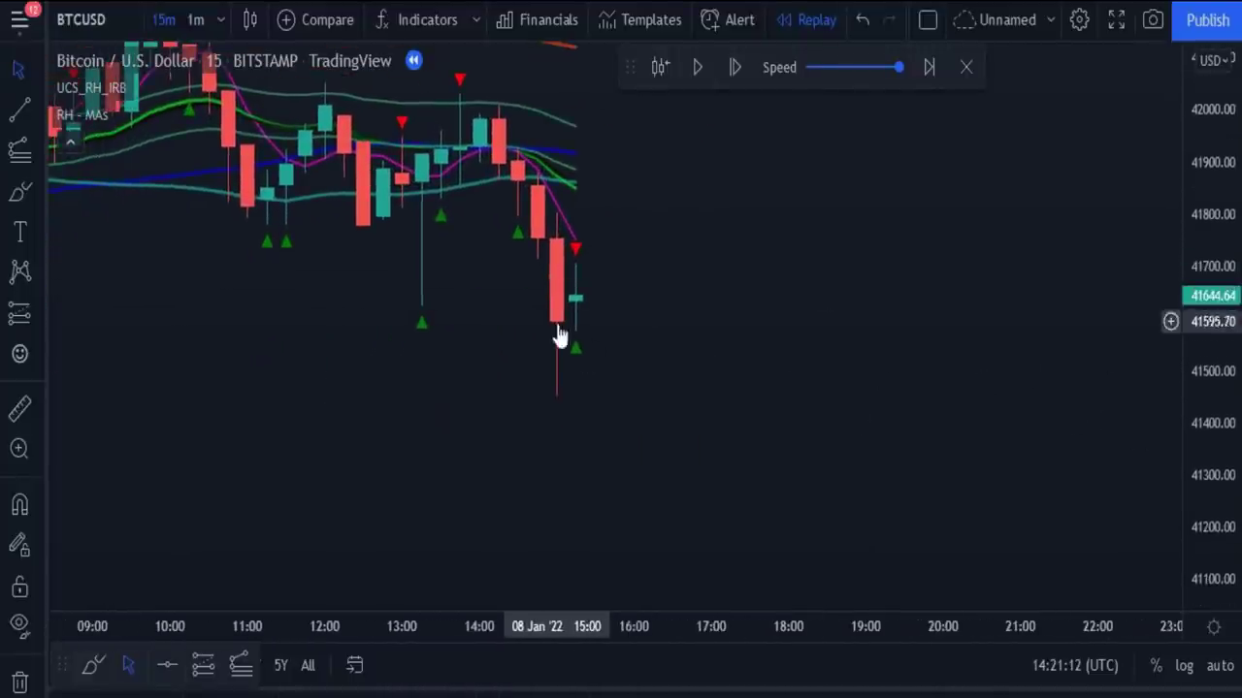
left_click(734, 68)
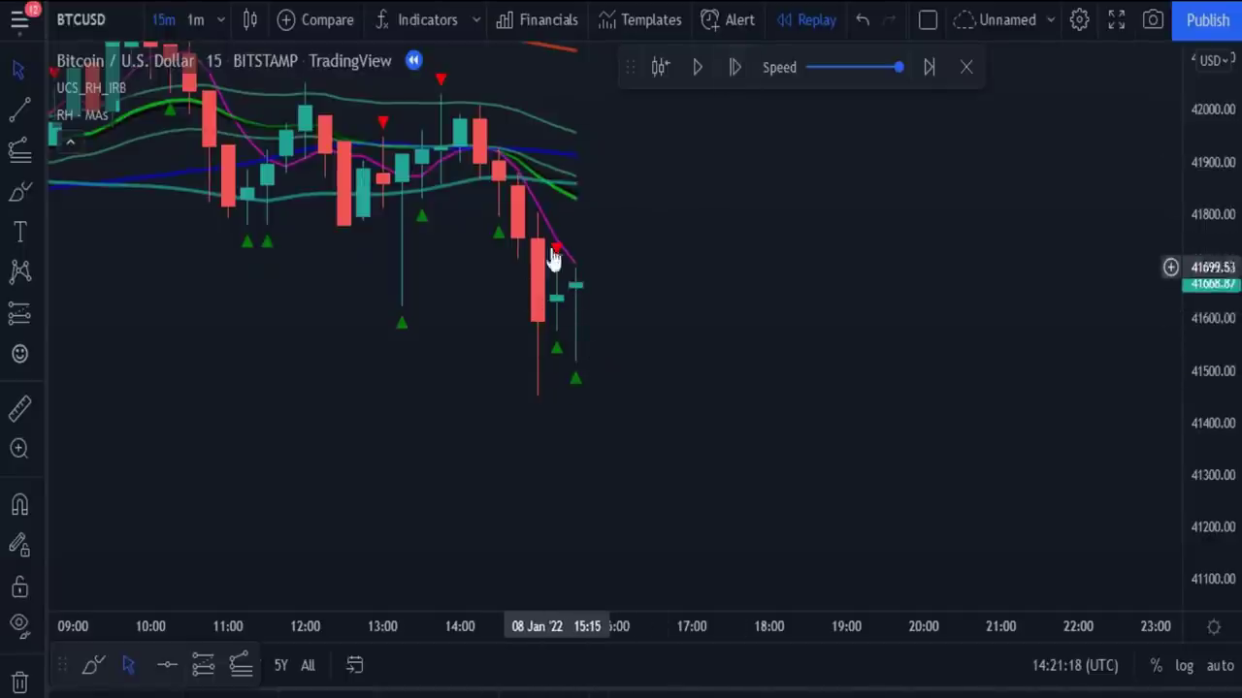
- Place a short position at 41556.76, just below the 15:15 candle's low, and extend it to about 20:45
left_click_drag(439, 328, 474, 327)
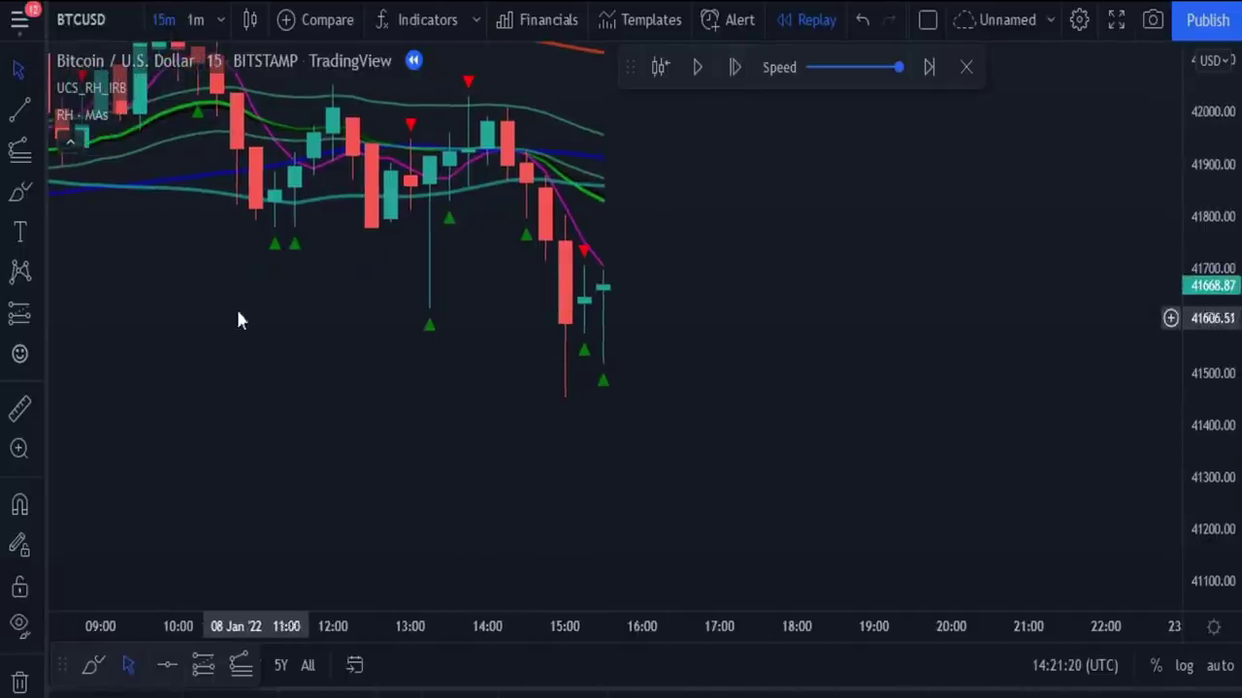
left_click(42, 314)
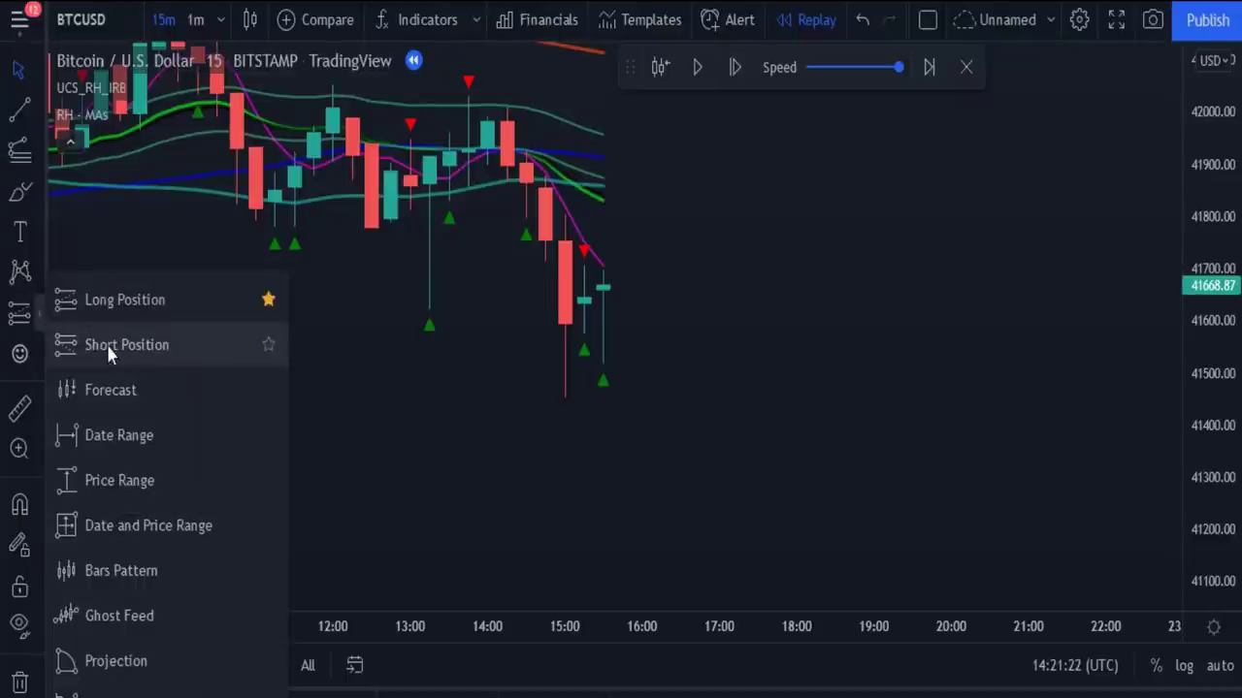
left_click(108, 344)
left_click(584, 343)
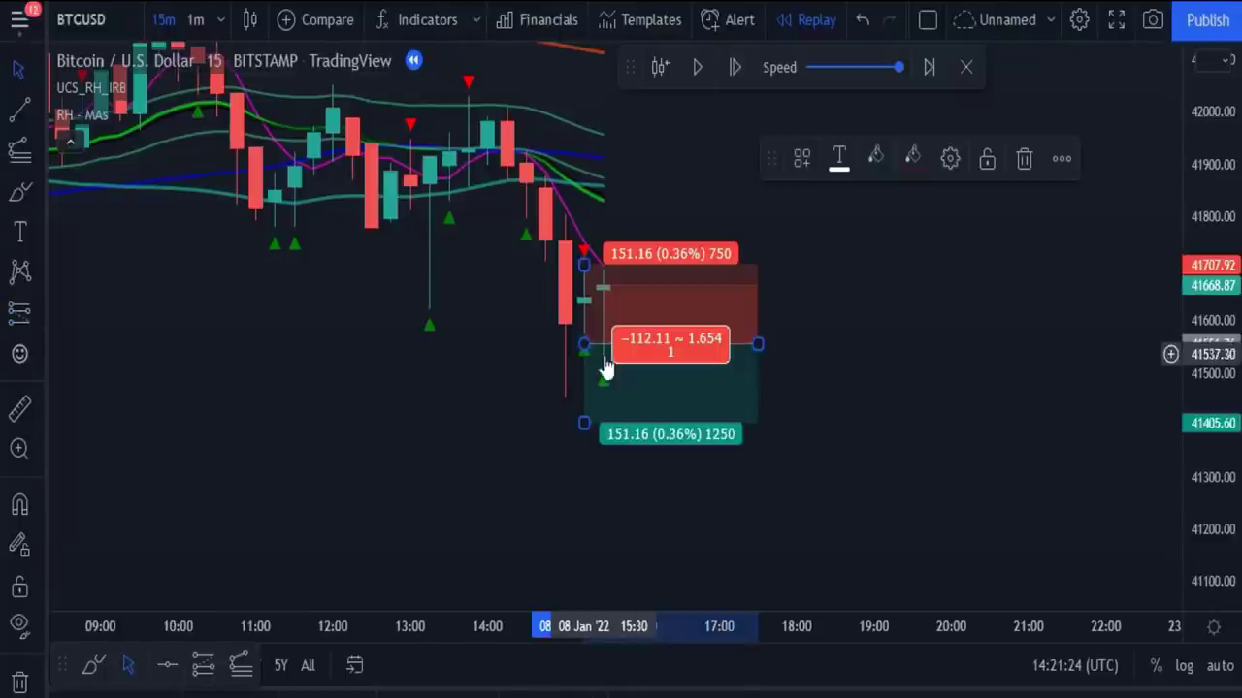
left_click_drag(772, 344, 1014, 343)
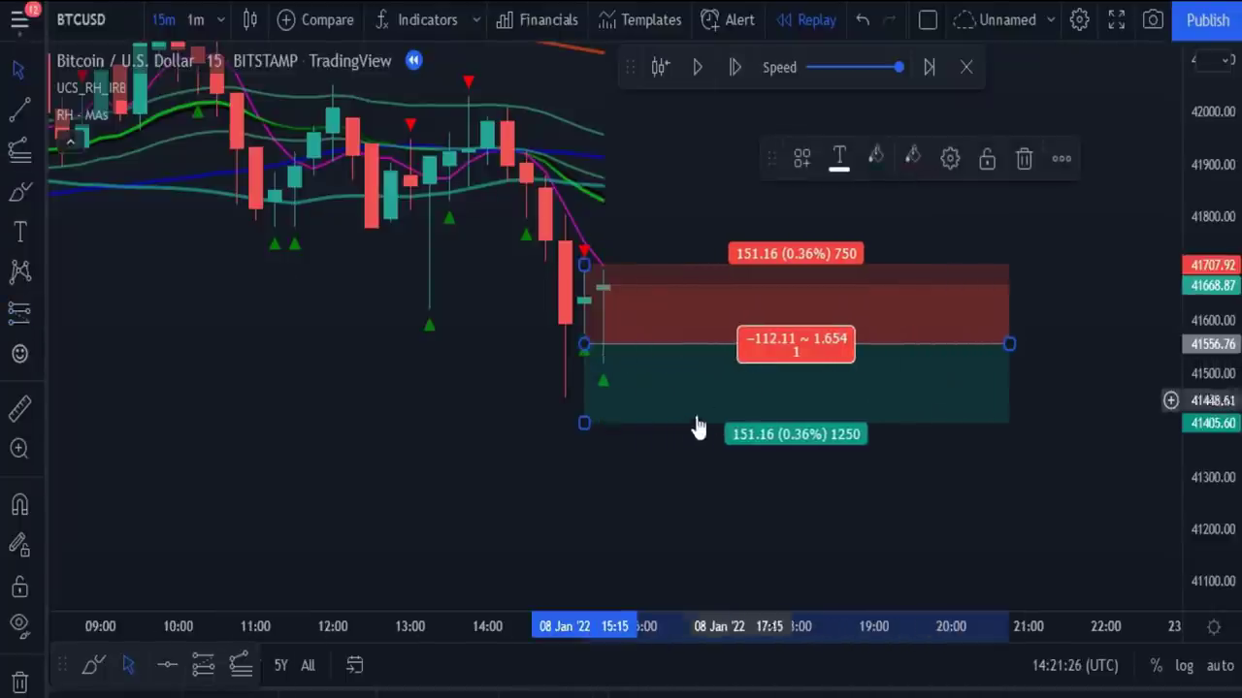
- Lower the short position's target to 41186.88 and raise its stop to 41824.99, near the moving averages
left_click_drag(584, 423, 590, 536)
mouse_move(583, 260)
left_mouse_down()
mouse_move(583, 204)
mouse_move(599, 265)
left_mouse_up()
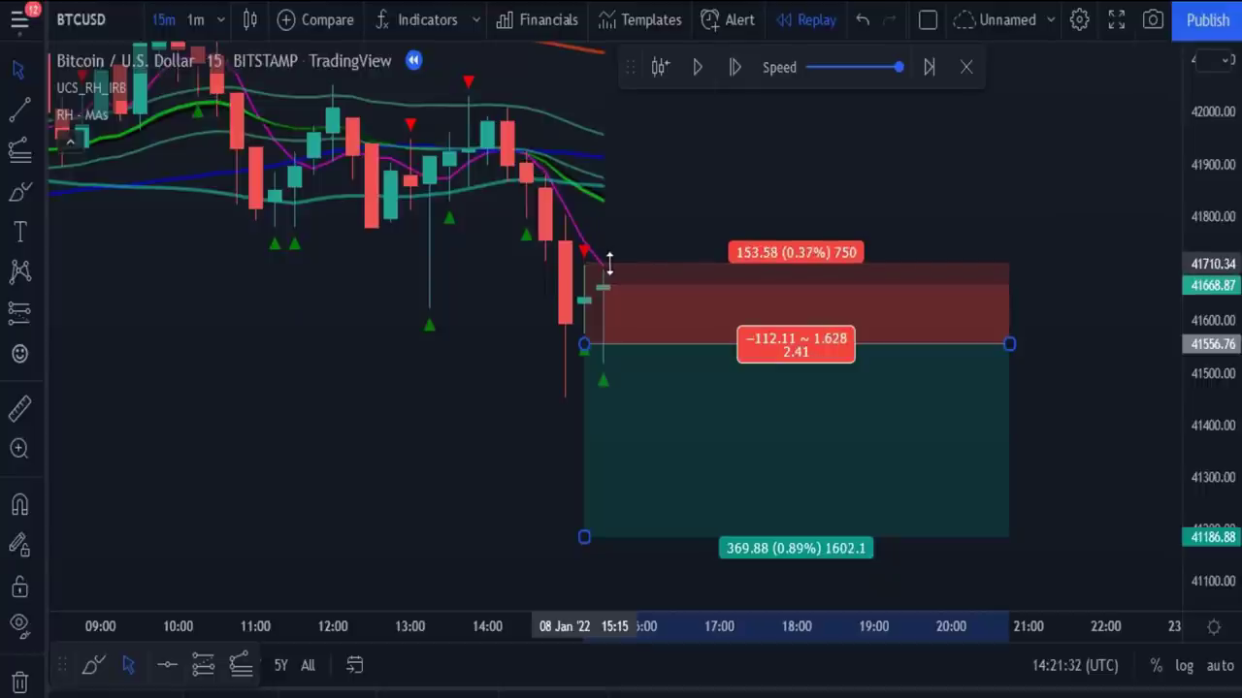
left_click_drag(602, 262, 603, 204)
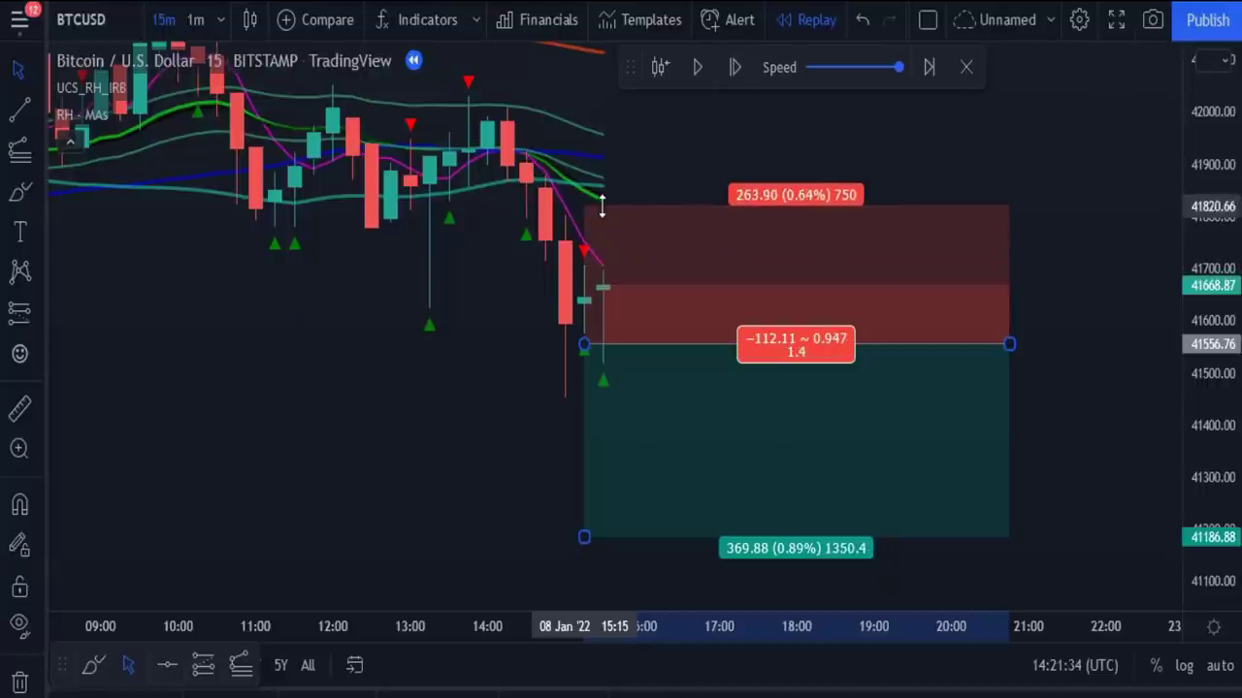
left_click(491, 369)
scroll(505, 394, "left", 3)
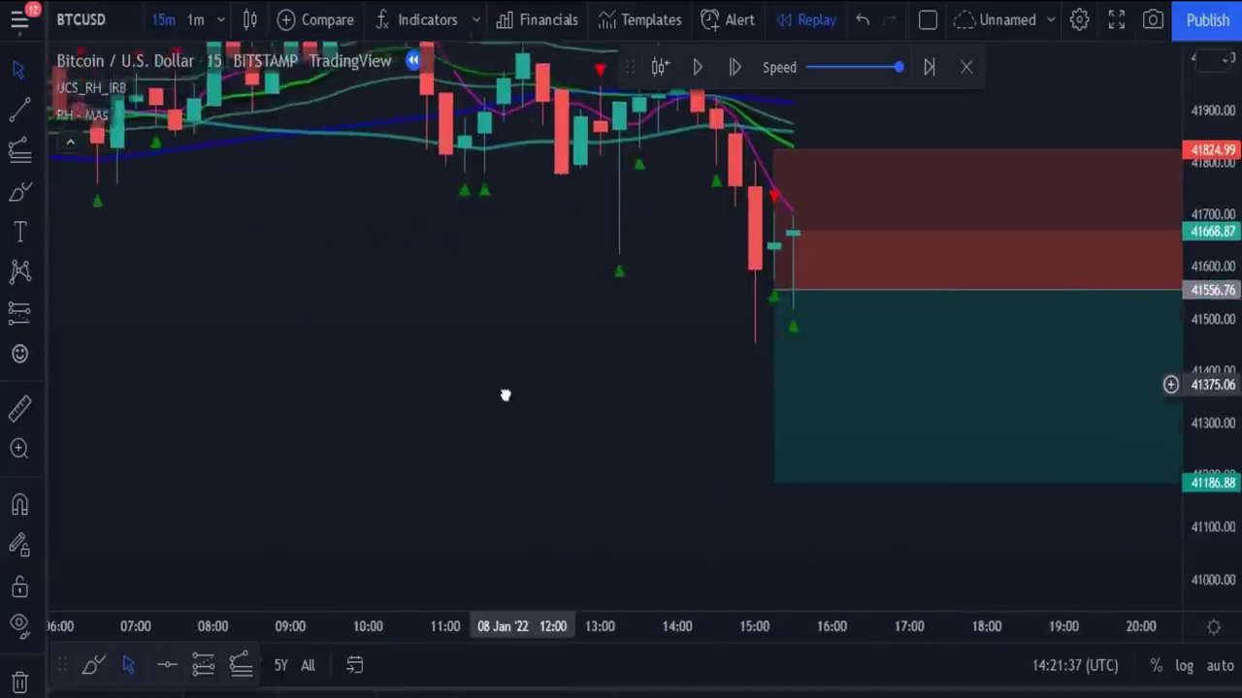
- Advance the replay bar by bar to the 8 Jan 17:00 candle, following the price down to the short position's target
scroll(1122, 438, "right", 3)
left_click(738, 70)
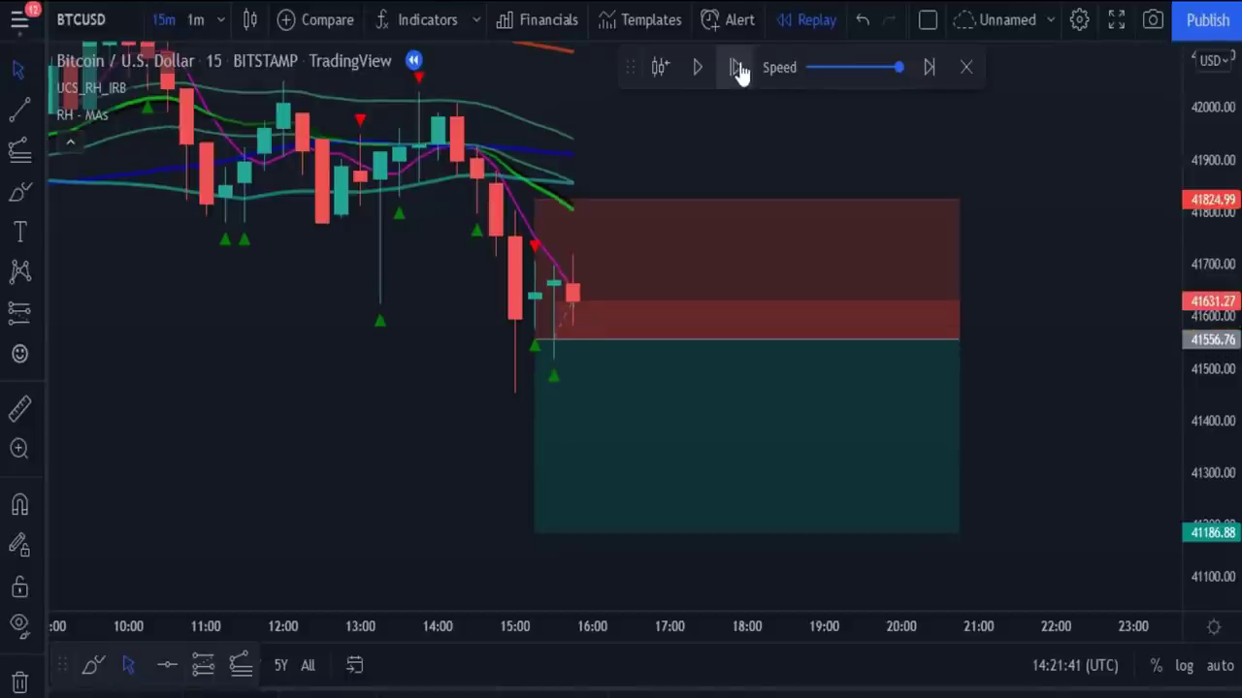
left_click(737, 69)
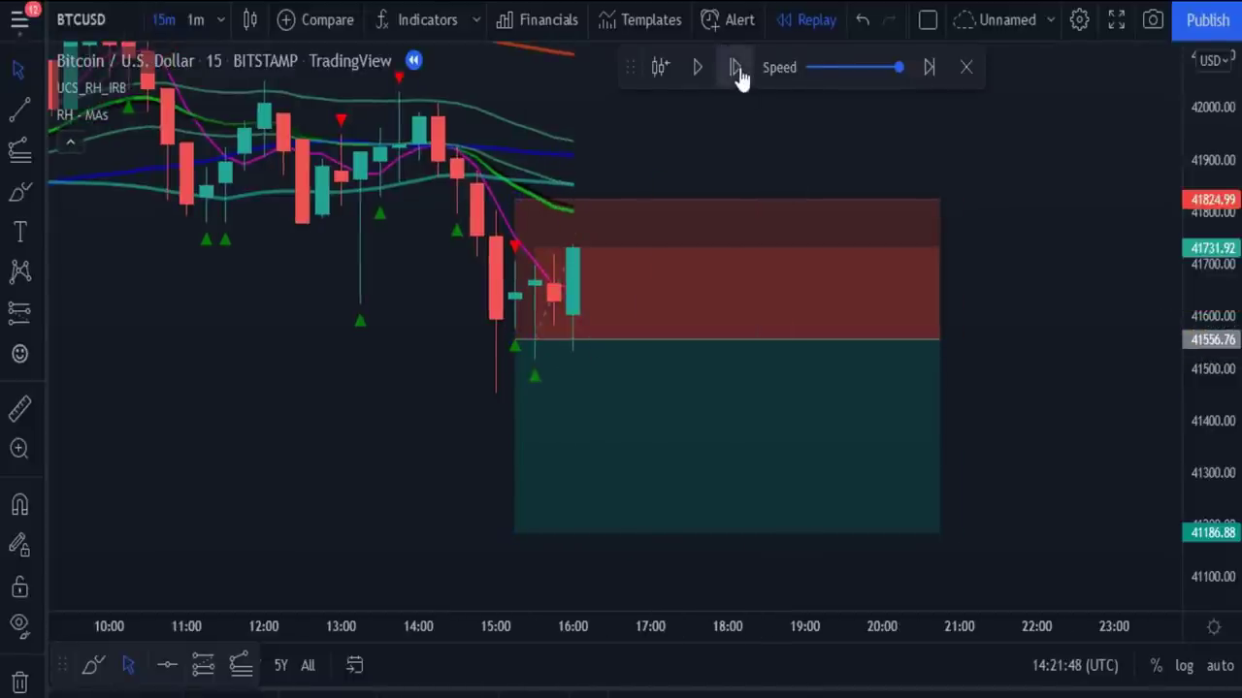
left_click(737, 70)
left_click(737, 70)
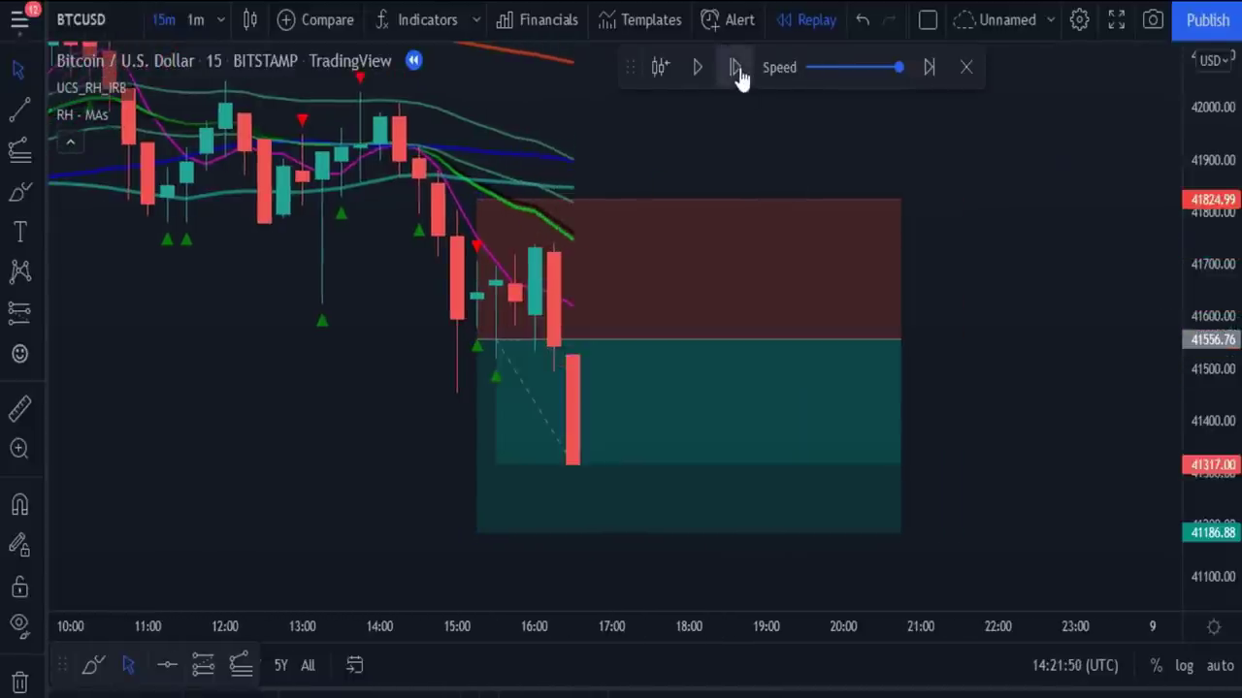
left_click(737, 70)
left_click(737, 70)
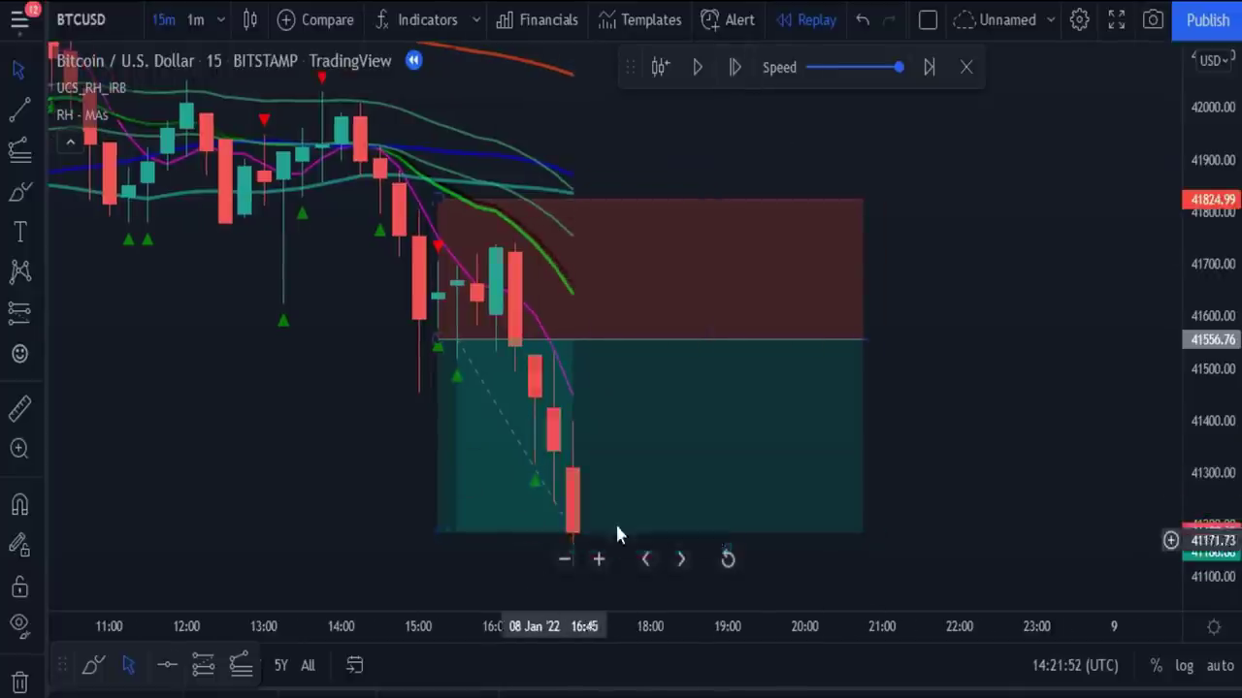
- Delete the short position that starts at the 15:15 candle
mouse_move(258, 400)
left_mouse_down()
mouse_move(289, 402)
mouse_move(349, 366)
left_mouse_up()
left_click(697, 354)
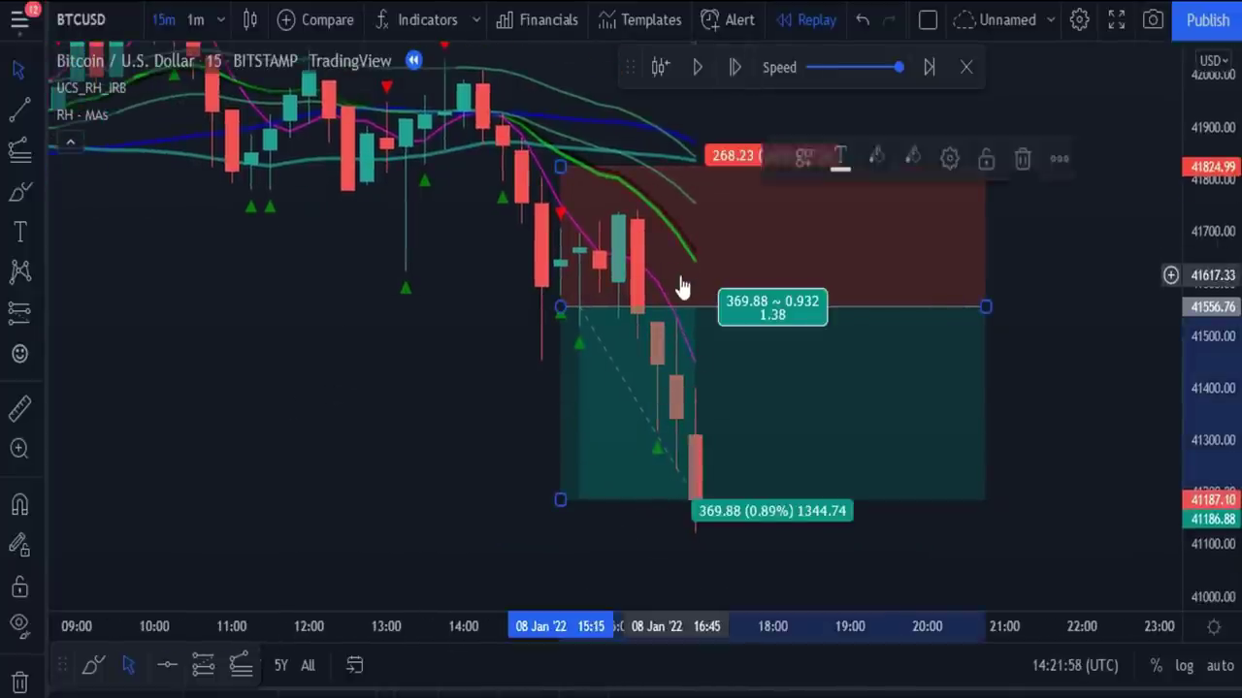
left_click(1022, 163)
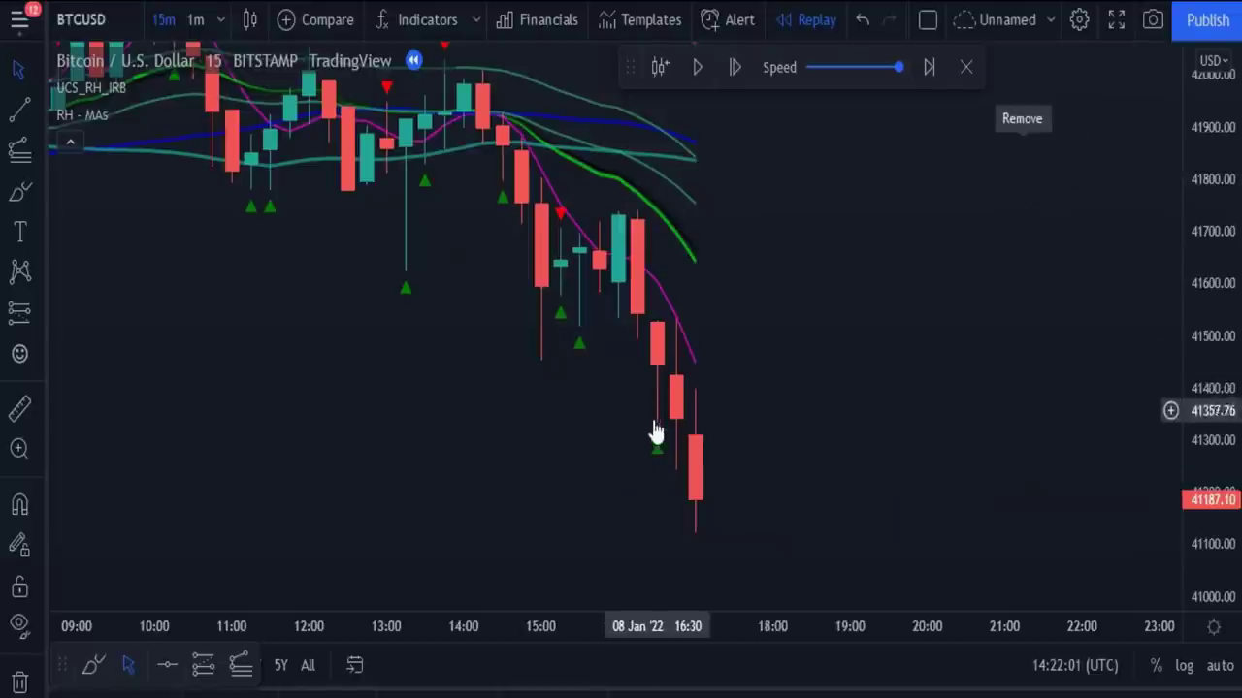
- Place a short position at 41297.19 just below the 16:30 candle's low, extended to 22:30, with its stop at 41632.47 and target at 40905.67
left_click_drag(322, 397, 296, 336)
left_click(19, 312)
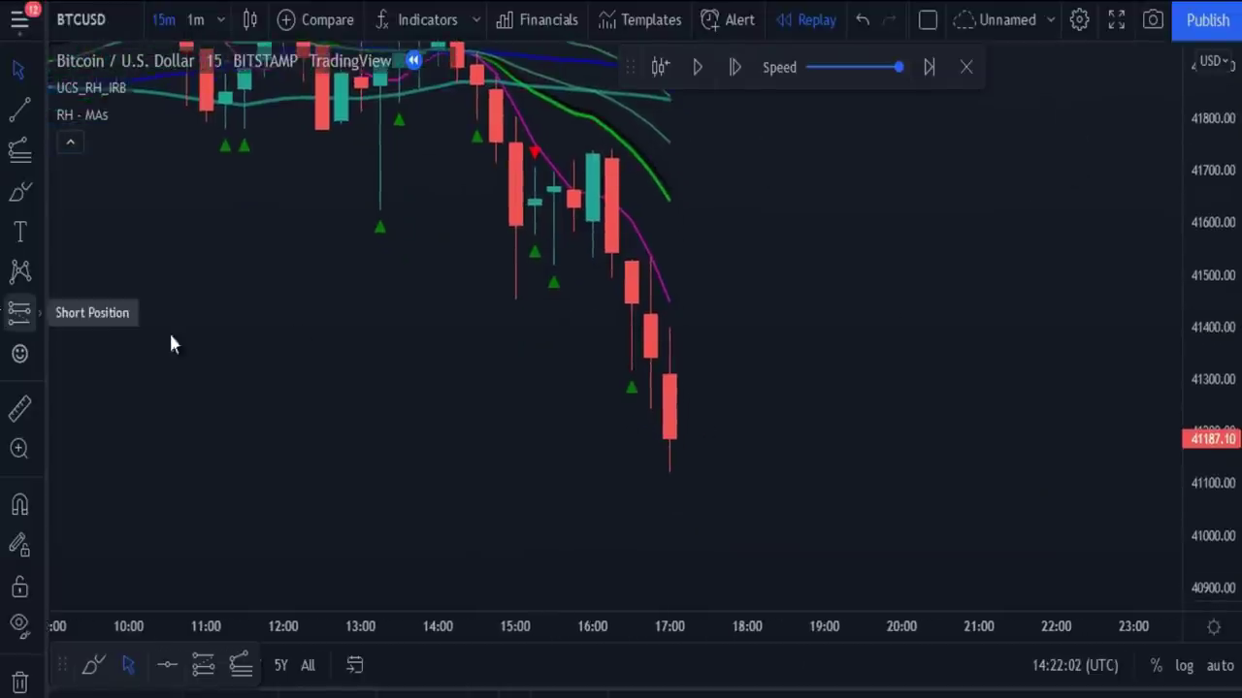
left_click(631, 380)
left_click_drag(805, 381, 1094, 382)
left_click_drag(632, 269, 665, 209)
left_click_drag(632, 494, 632, 585)
scroll(490, 400, "down", 2)
left_click_drag(595, 448, 347, 346)
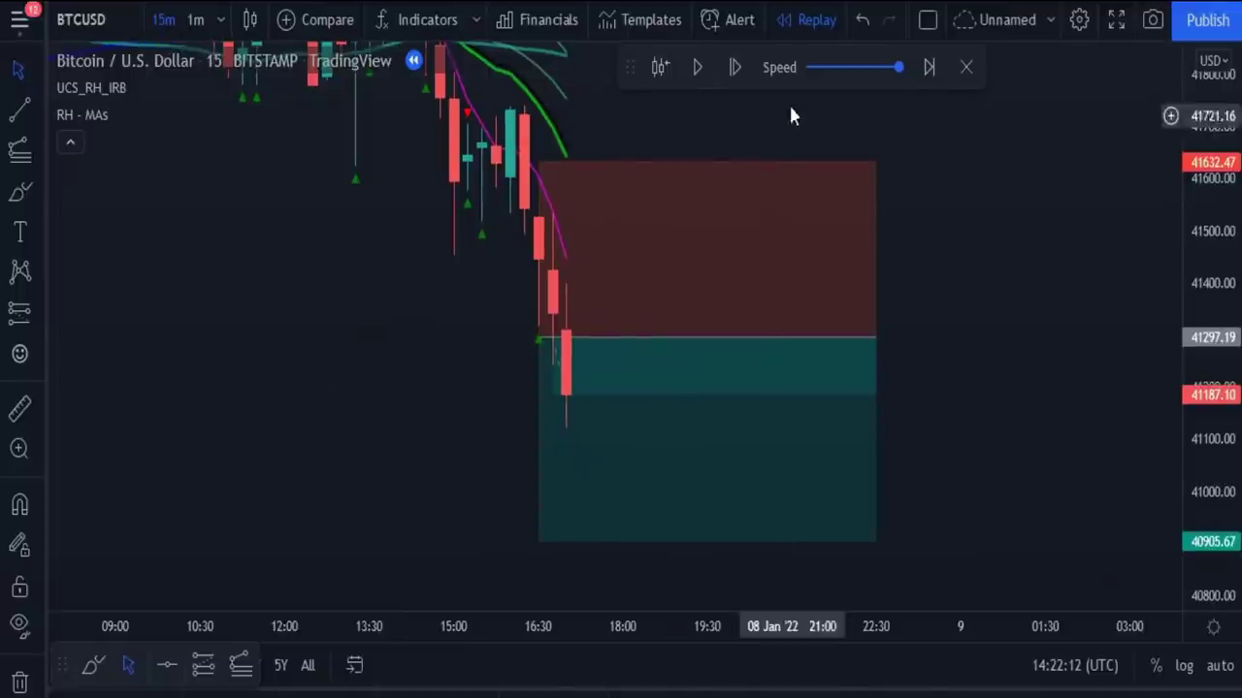
- Advance the replay past the 17:00 candle and look back at the price swings and signal candles of 7 Jan between 16:00 and 23:00
left_click(735, 67)
key("shift+Right")
scroll(488, 375, "left", 5)
scroll(679, 388, "left", 6)
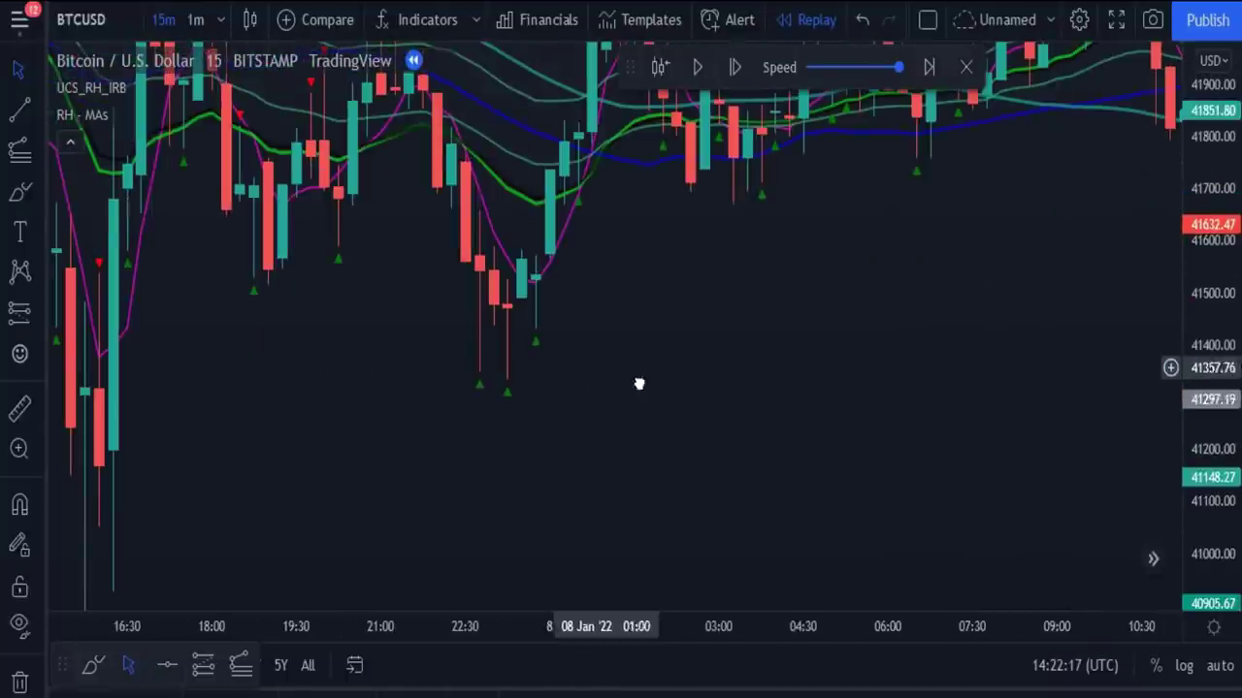
scroll(637, 382, "left", 2)
scroll(976, 333, "up", 3)
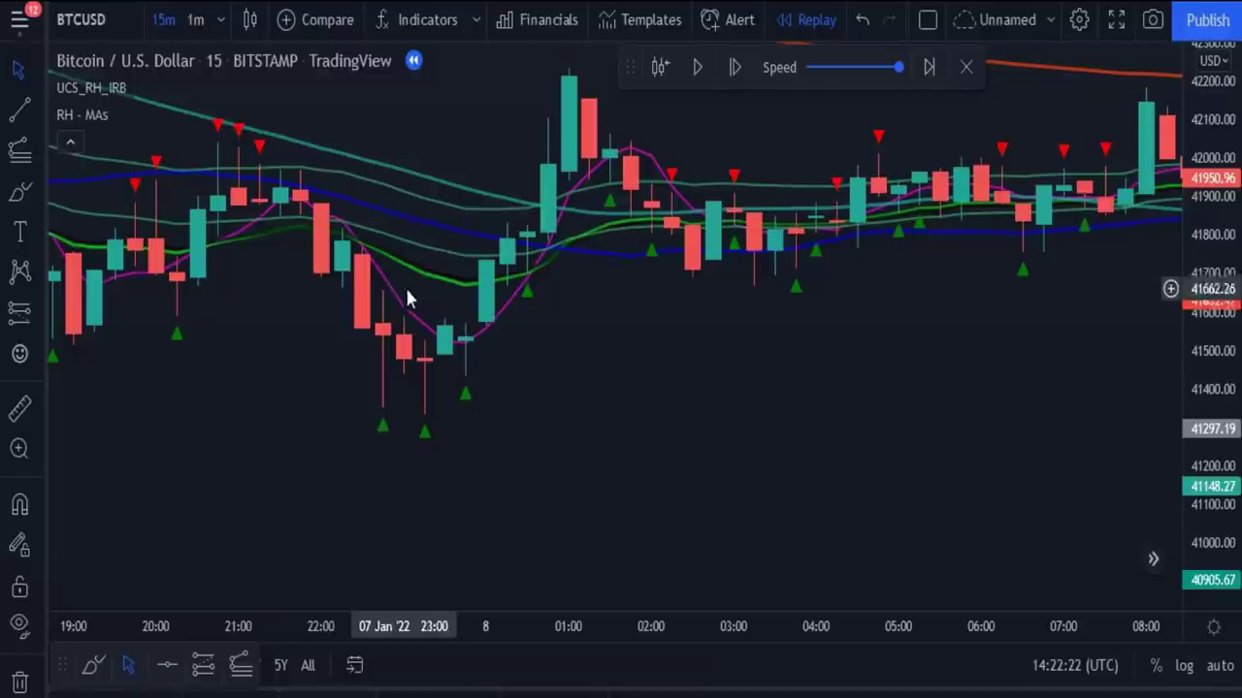
scroll(401, 272, "left", 4)
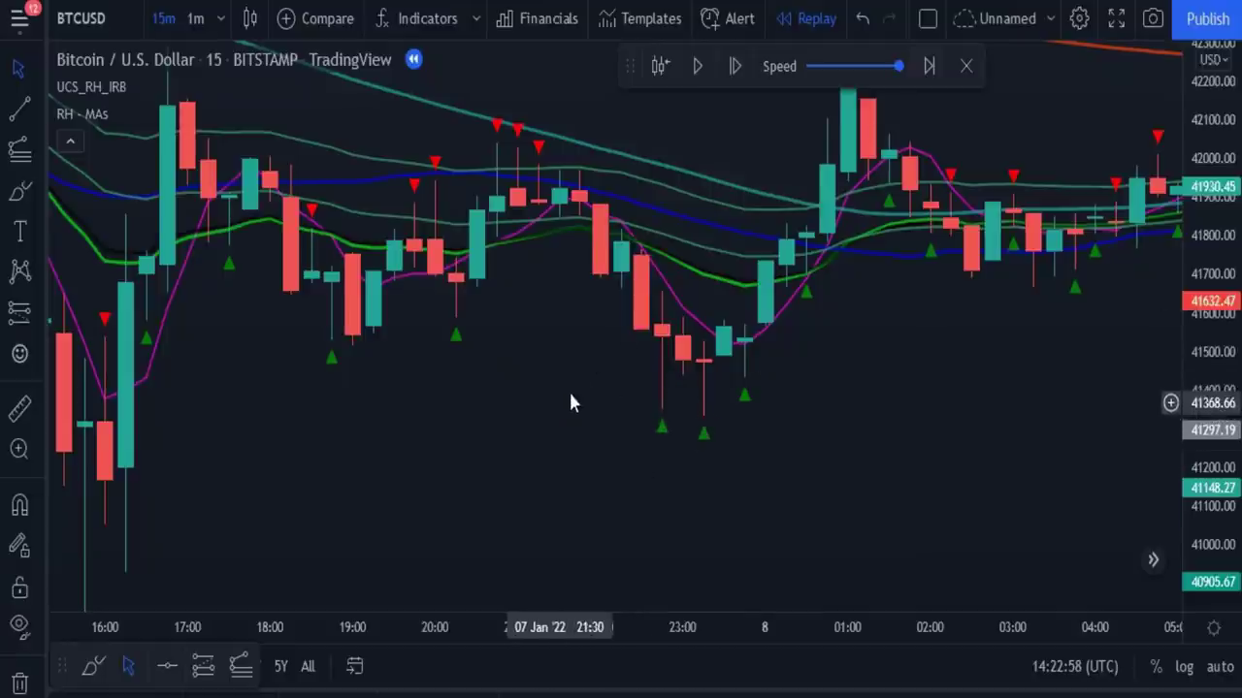
left_click_drag(568, 389, 571, 369)
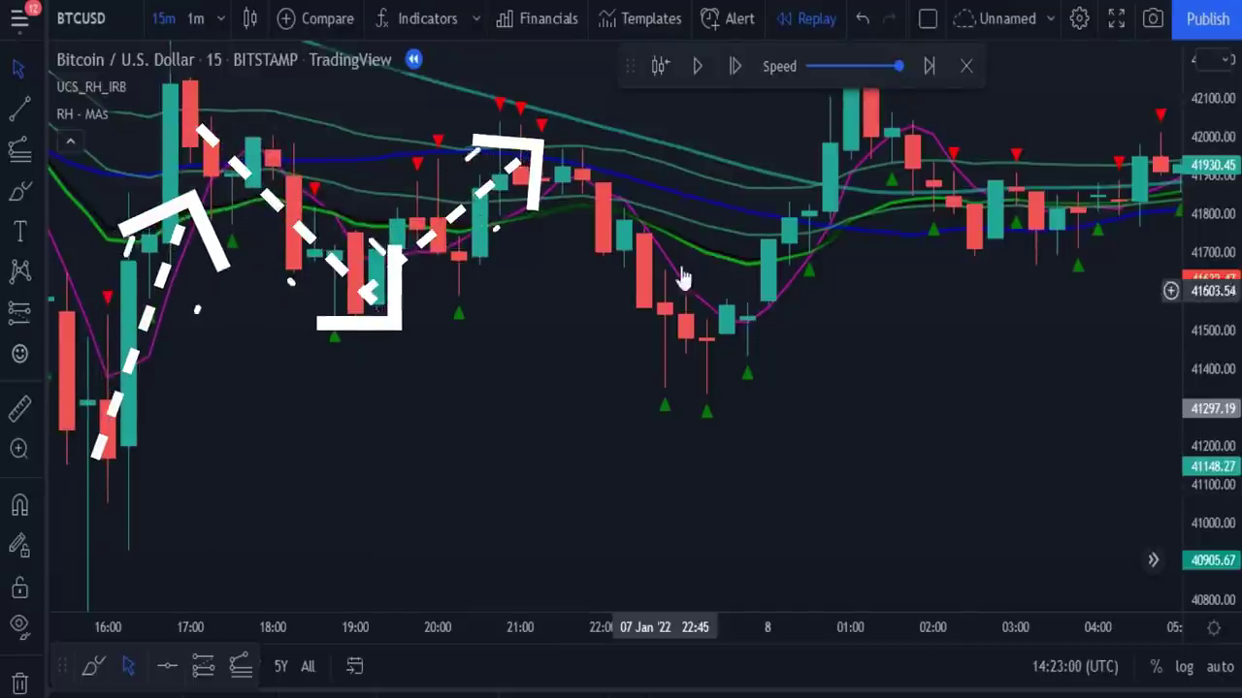
- Place a short position at 41315.81 below the 7 Jan 22:45 candle, with target 40857.80 and stop 41685.75, and extend it to about 05:00
left_click(20, 312)
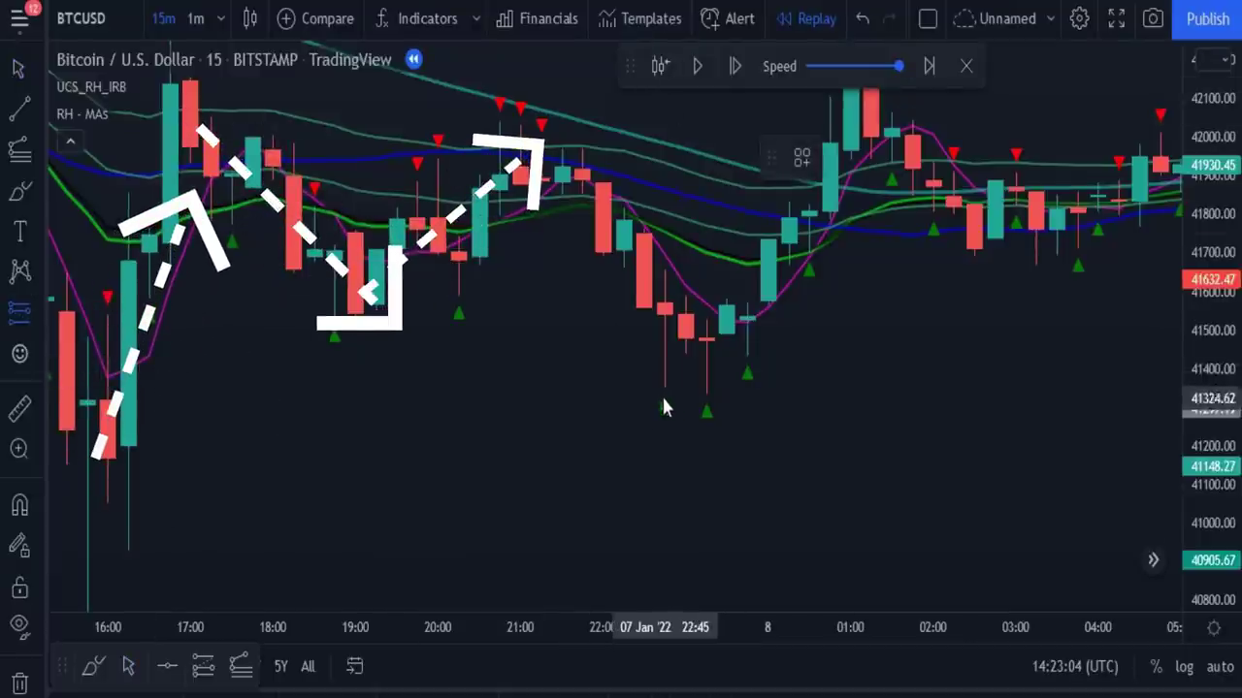
left_click(664, 399)
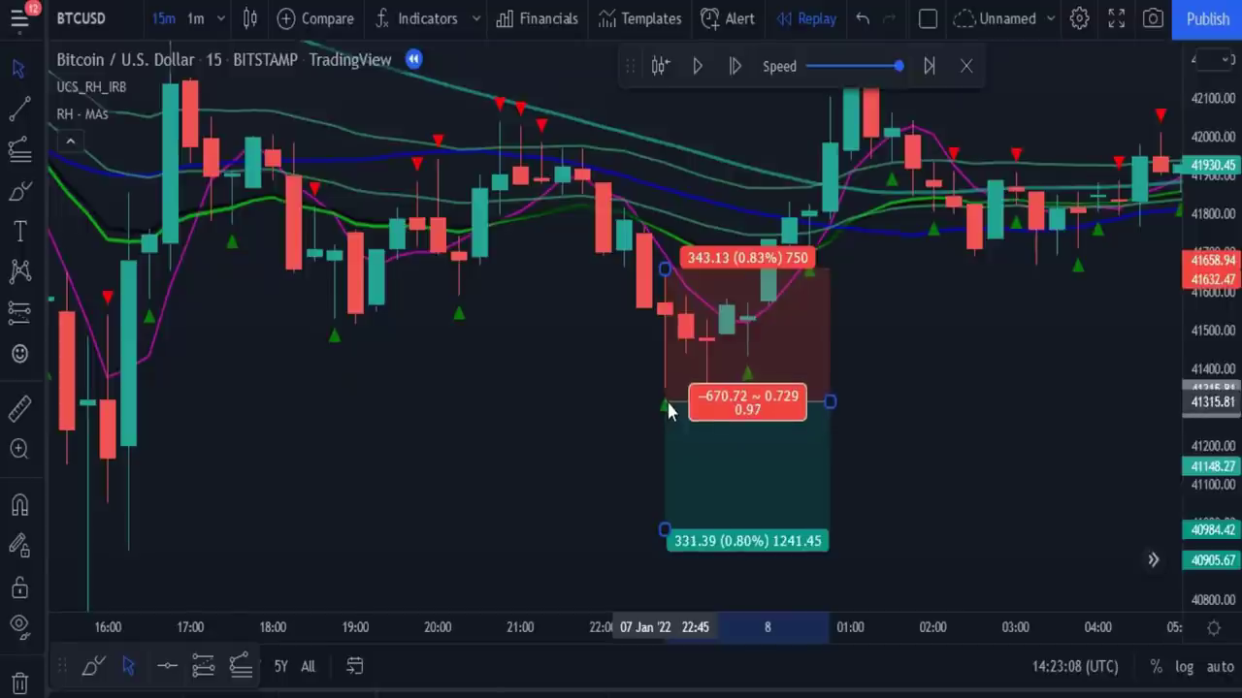
left_click(663, 530)
left_click_drag(663, 530, 674, 573)
mouse_move(685, 266)
left_mouse_down()
mouse_move(685, 130)
mouse_move(673, 250)
left_mouse_up()
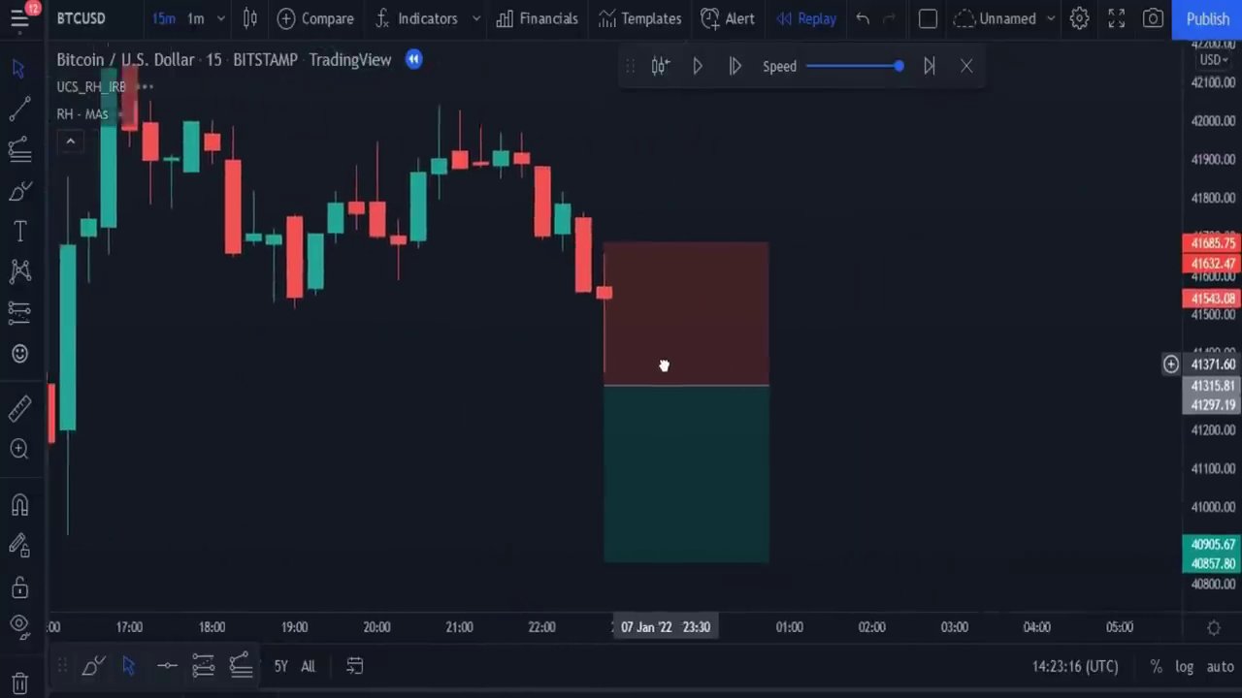
left_click_drag(749, 346, 1100, 346)
- Advance the replay bar by bar from the 22:45 candle to the 8 Jan 00:45 candle
left_click(736, 68)
left_click(735, 68)
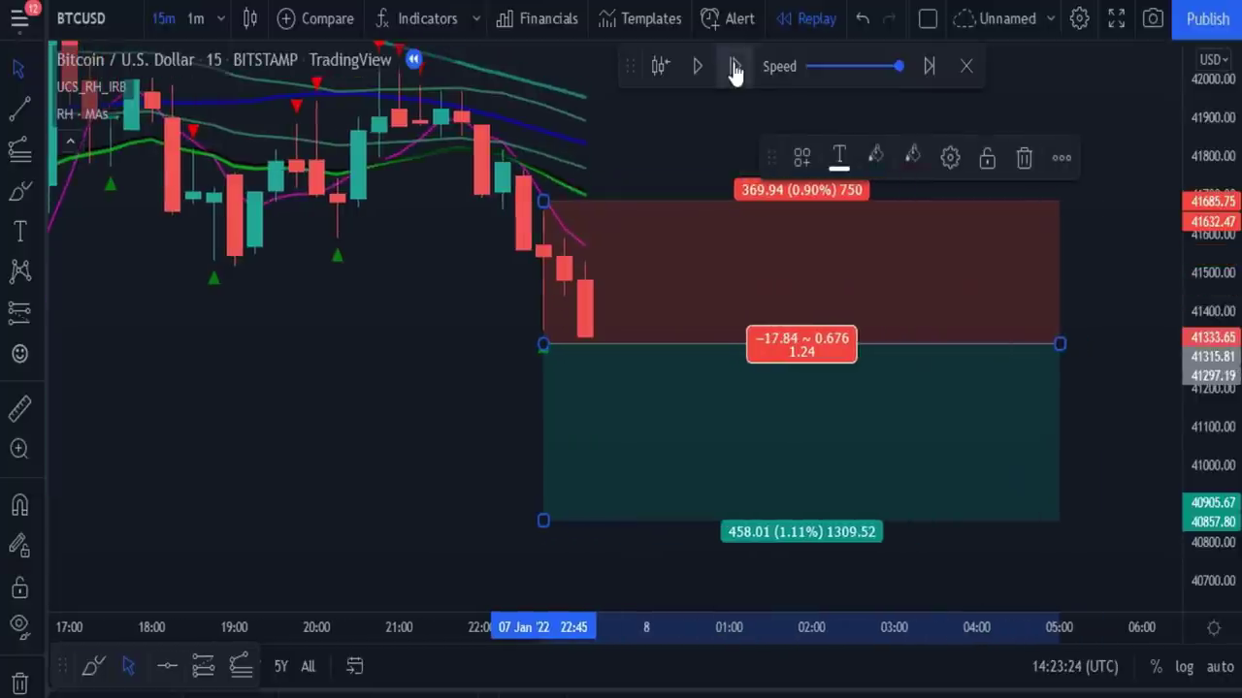
left_click(735, 68)
left_click(736, 67)
left_click(736, 68)
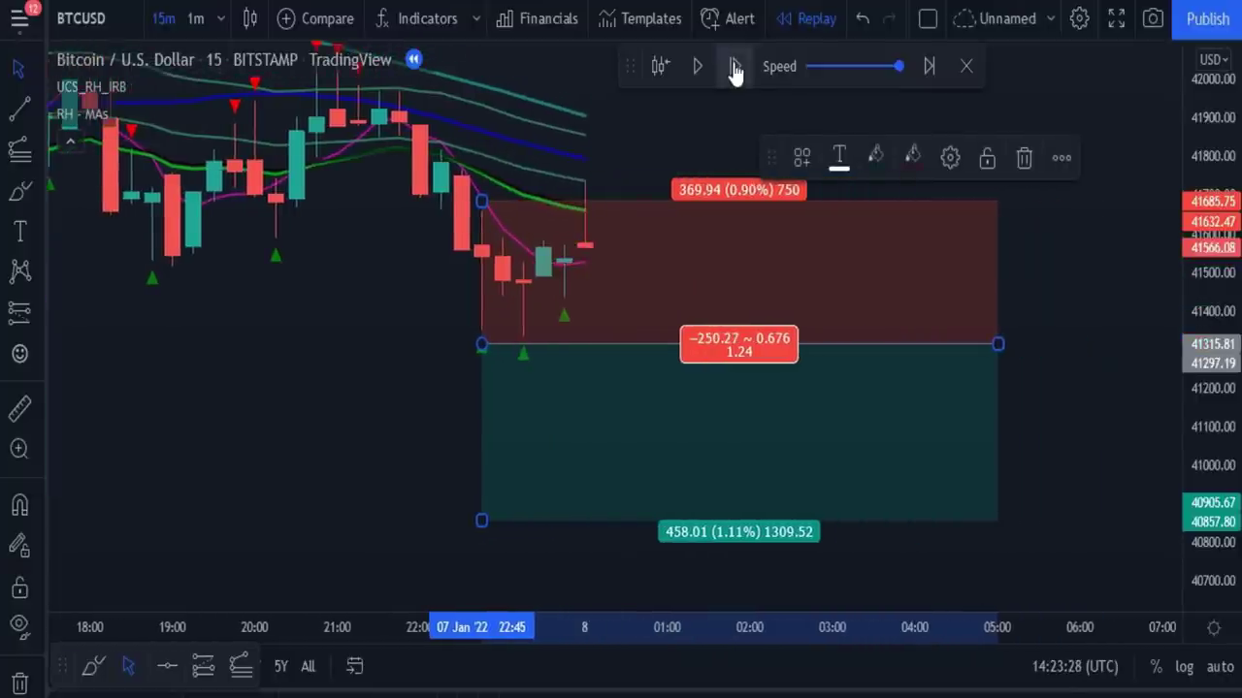
left_click(735, 68)
left_click(736, 67)
left_click(735, 68)
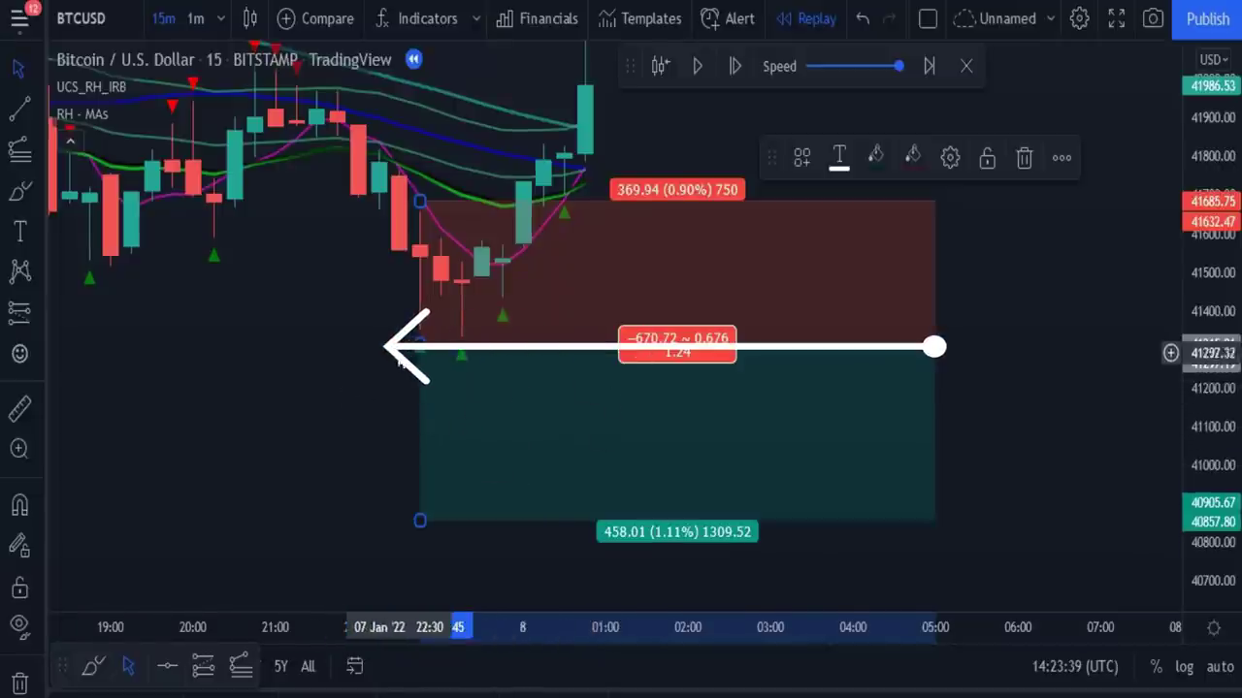
- Move the short position's entry to 41304.07 below the 23:15 candle and lower its stop to 41676.94
mouse_move(424, 345)
left_mouse_down()
mouse_move(450, 340)
mouse_move(461, 355)
left_mouse_up()
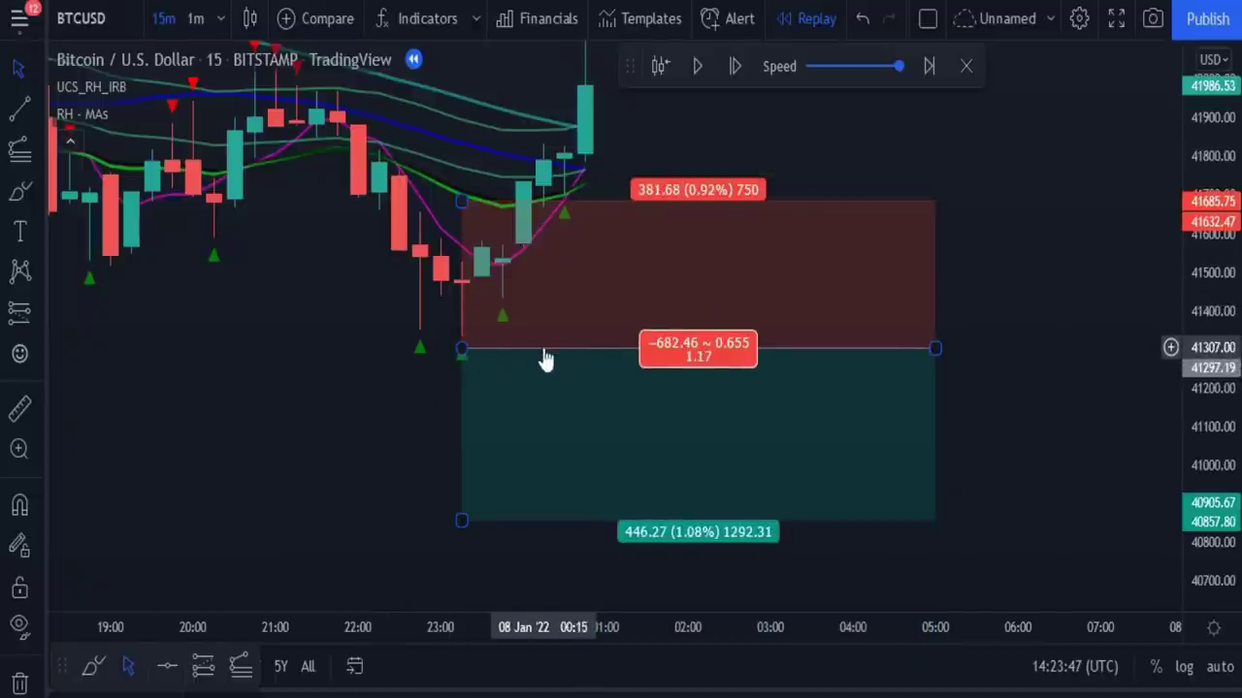
left_click_drag(645, 201, 668, 205)
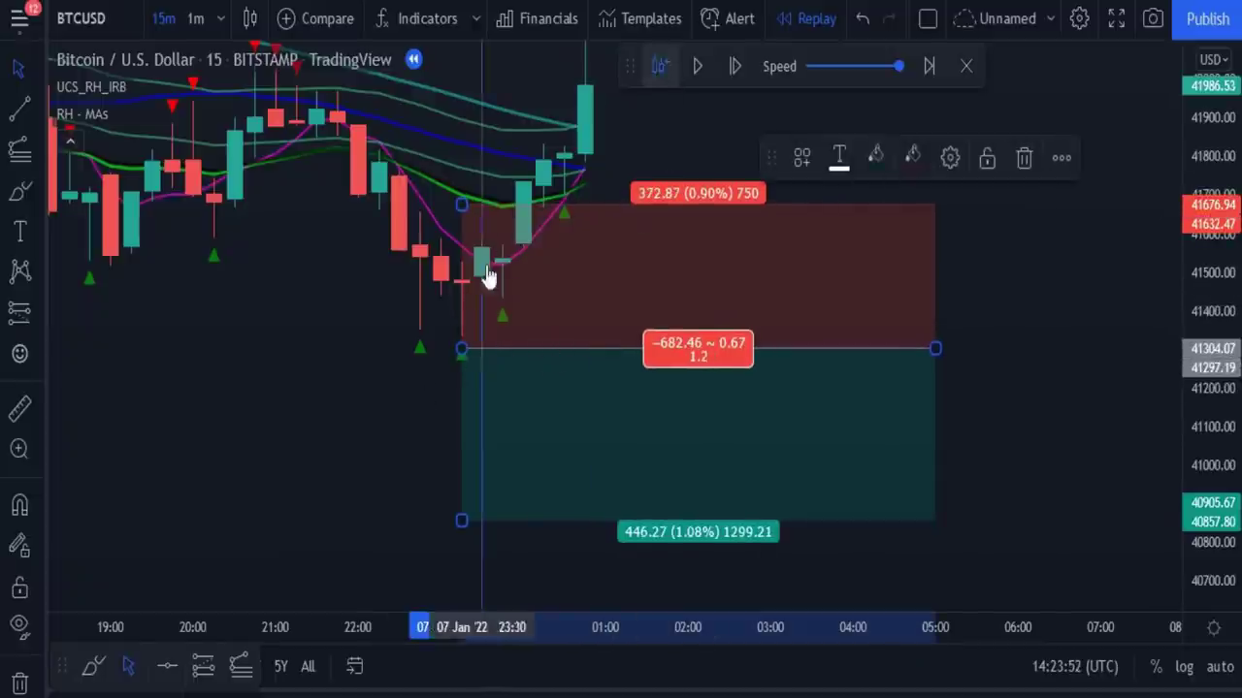
- Restart the replay at the 7 Jan 23:30 candle and advance it to 00:45, checking the candles against the short position's entry and stop
left_click(1089, 424)
left_click(736, 70)
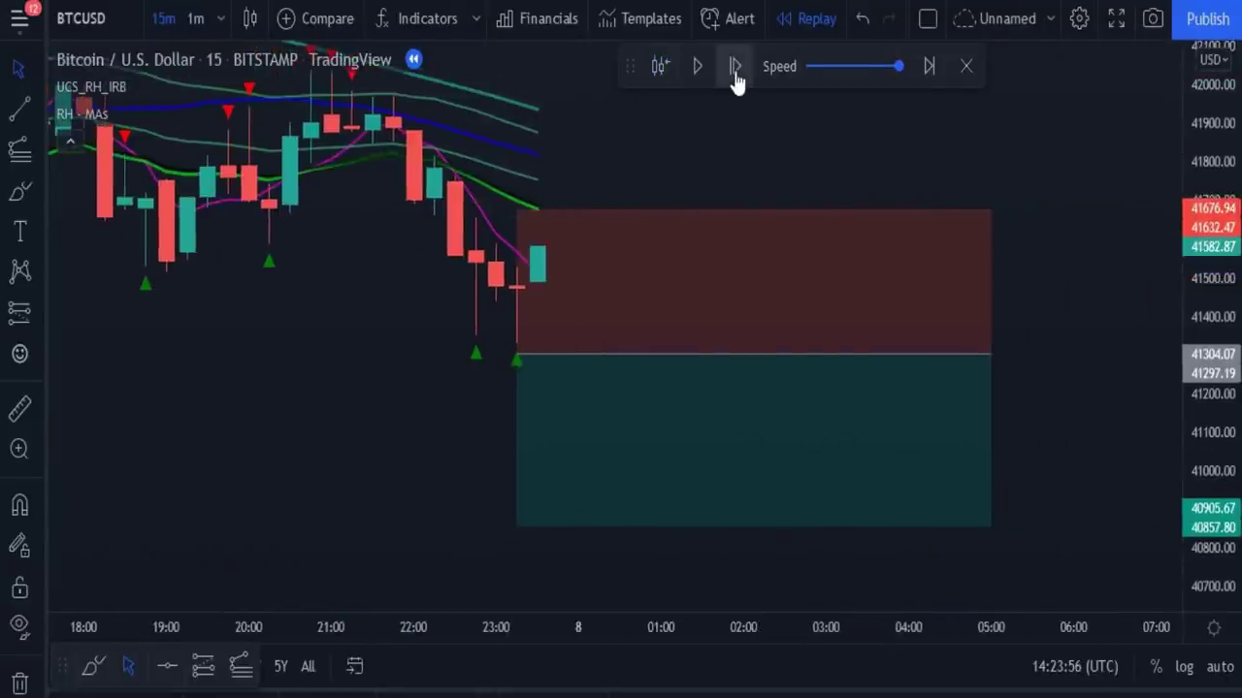
left_click(735, 70)
left_click(735, 70)
left_click(735, 70)
left_click(462, 223)
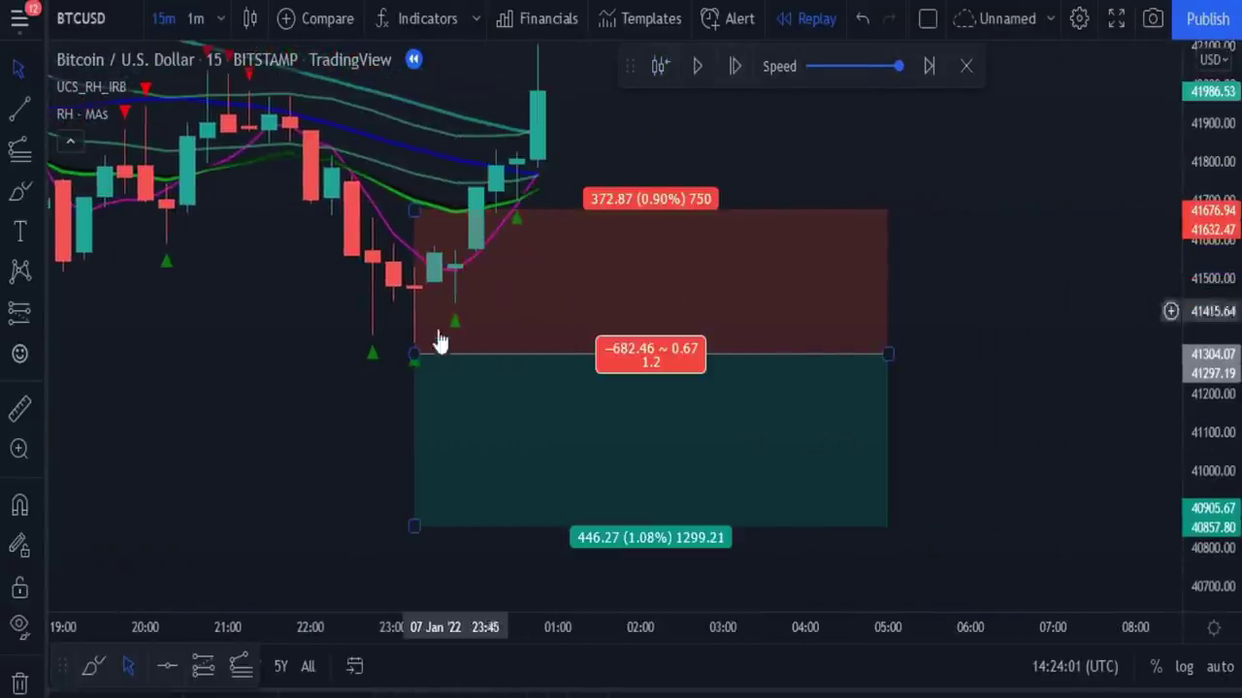
left_click(512, 182)
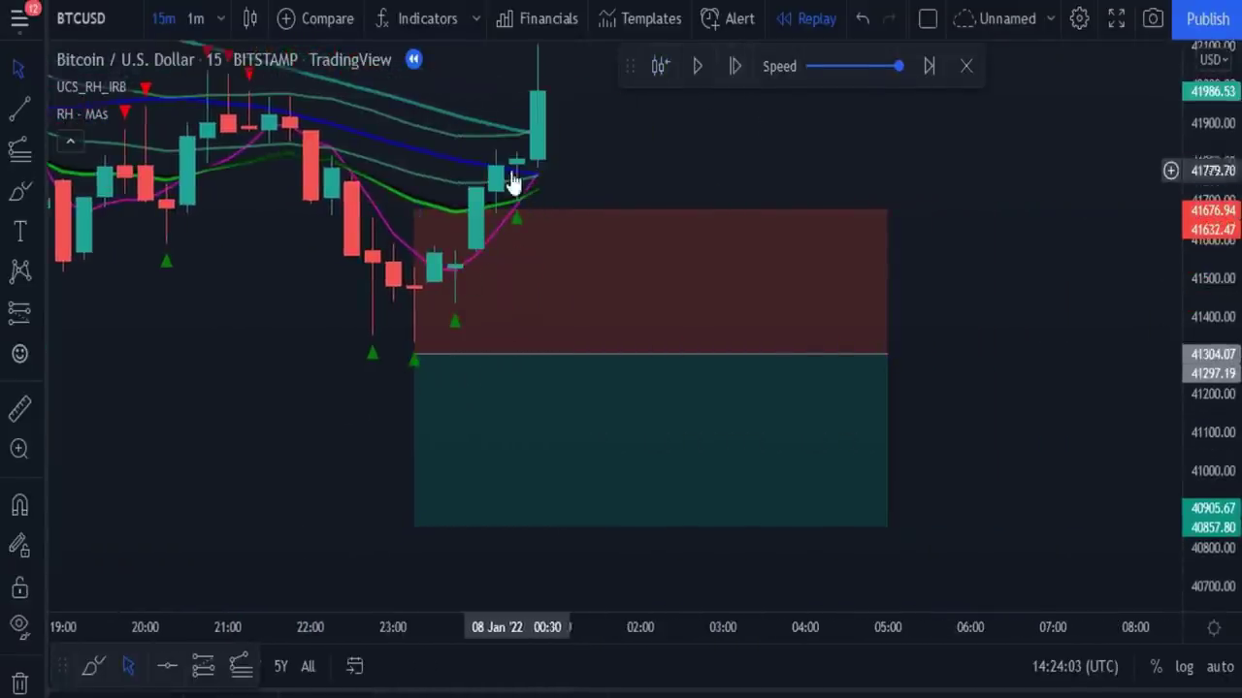
left_click(475, 265)
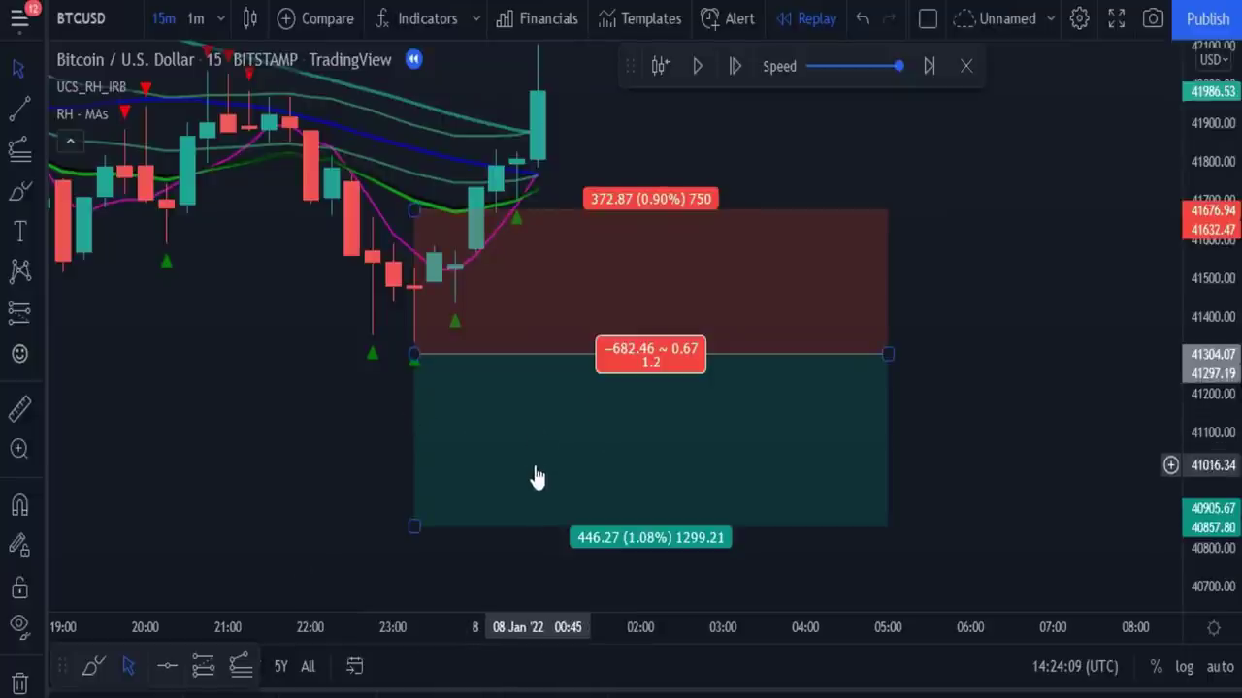
- Move the short position below the 7 Jan 20:15 candle, with entry 41562.44, stop 41741.53 and target 40922.39
left_click_drag(377, 452, 460, 465)
mouse_move(593, 378)
left_mouse_down()
mouse_move(426, 336)
mouse_move(343, 350)
mouse_move(341, 269)
left_mouse_up()
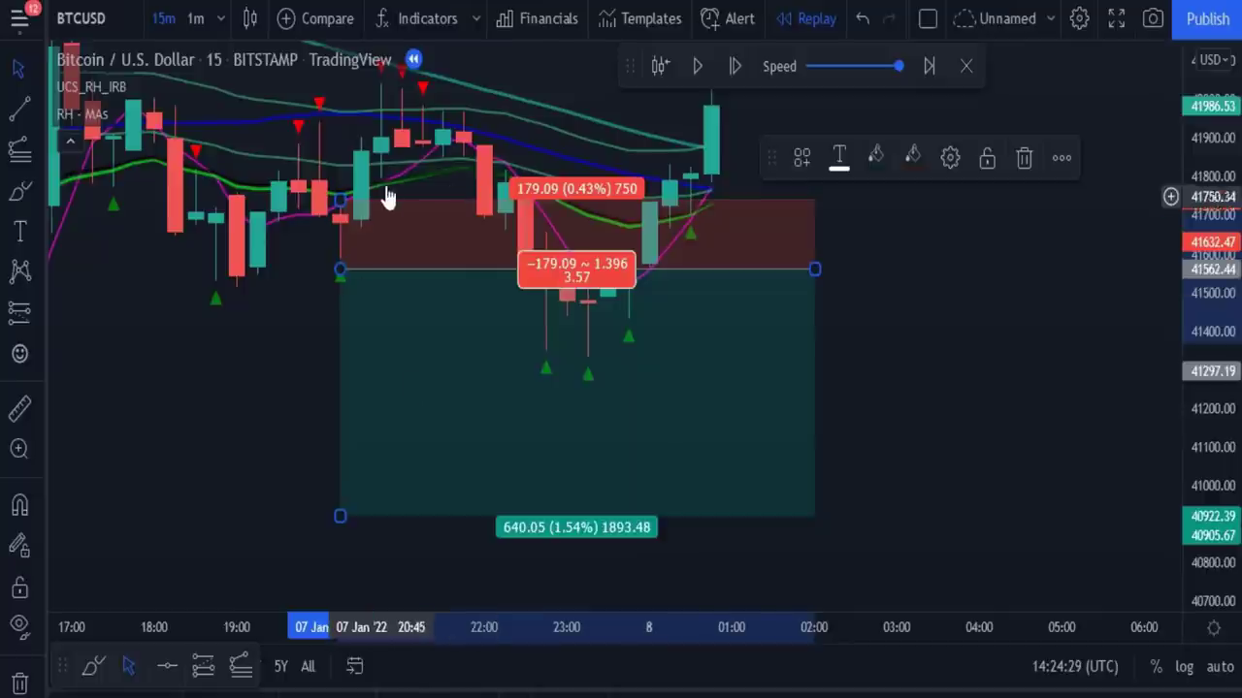
- Shift the whole short position back below the 7 Jan 18:45 signal candle, with its entry at 41506.65
left_click_drag(320, 392, 537, 407)
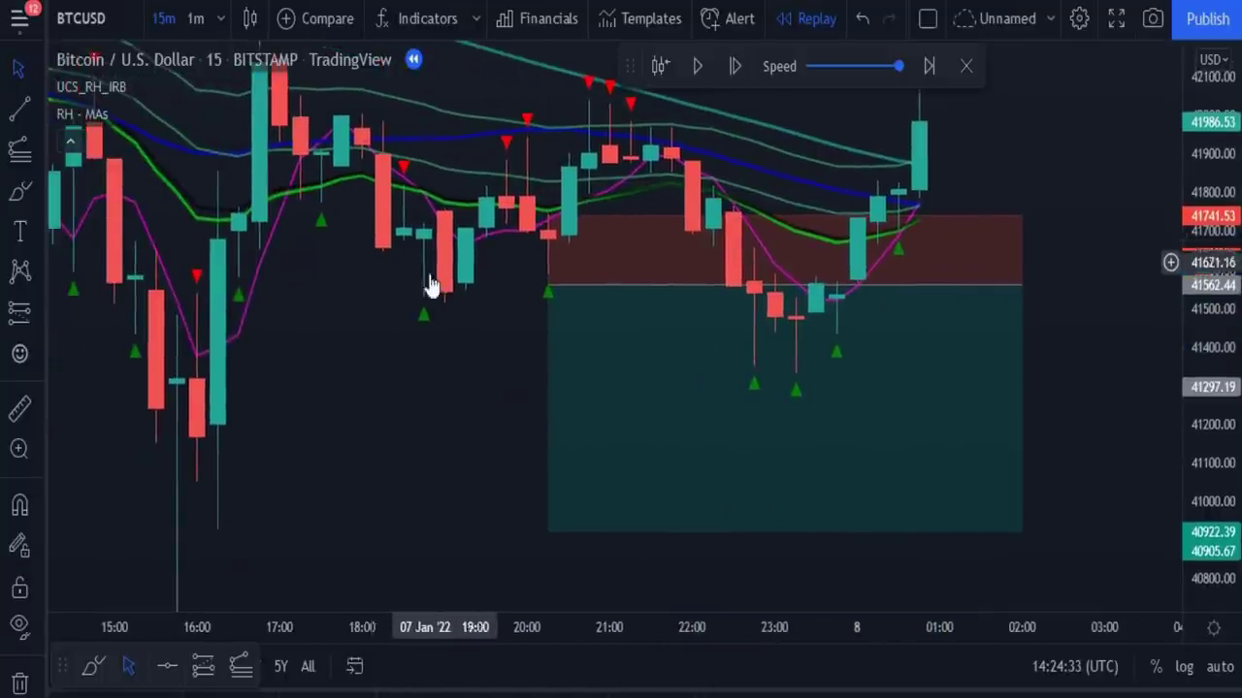
left_click_drag(602, 369, 479, 391)
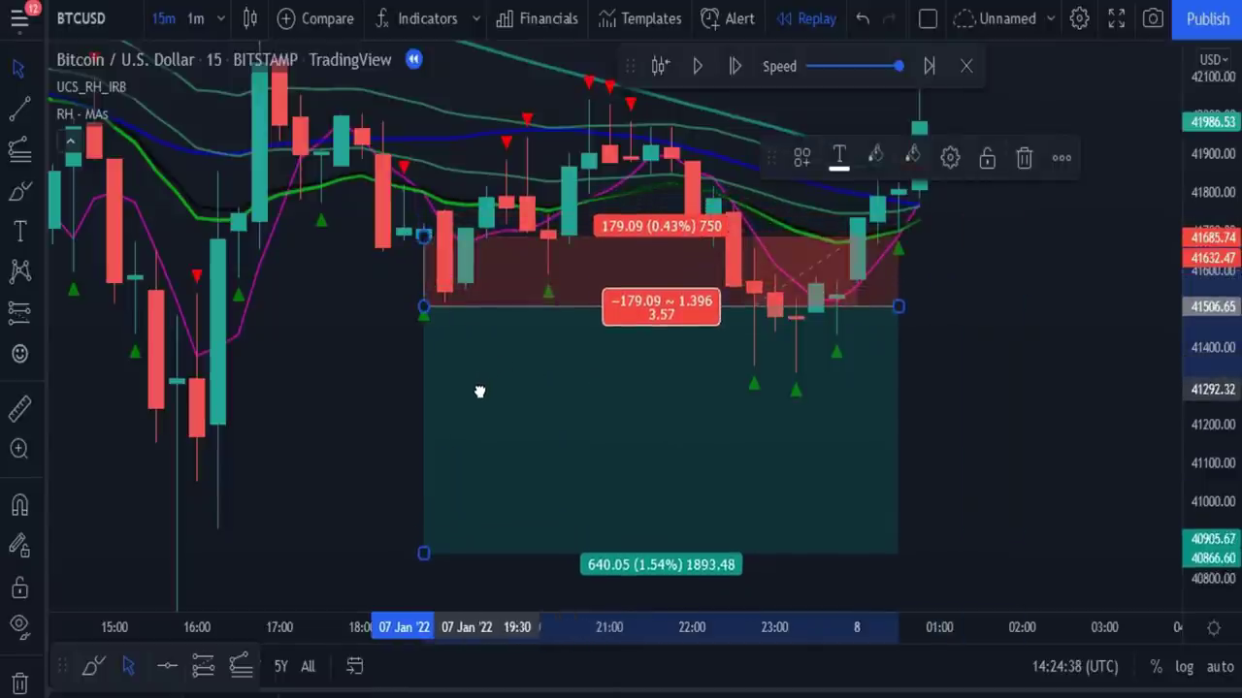
left_click(335, 358)
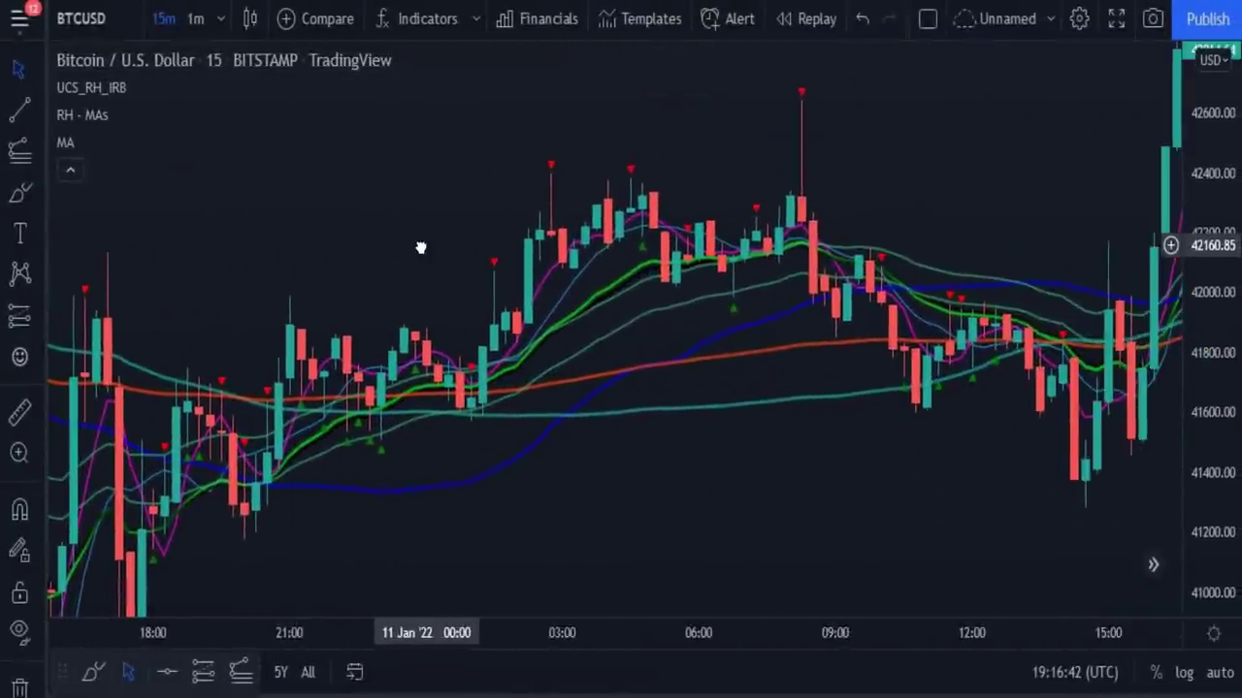
- Place a long position just above the 11 Jan 02:45 candle's high, with target and stop each about 324 from entry, extended to about 11:45
left_click_drag(420, 248, 466, 258)
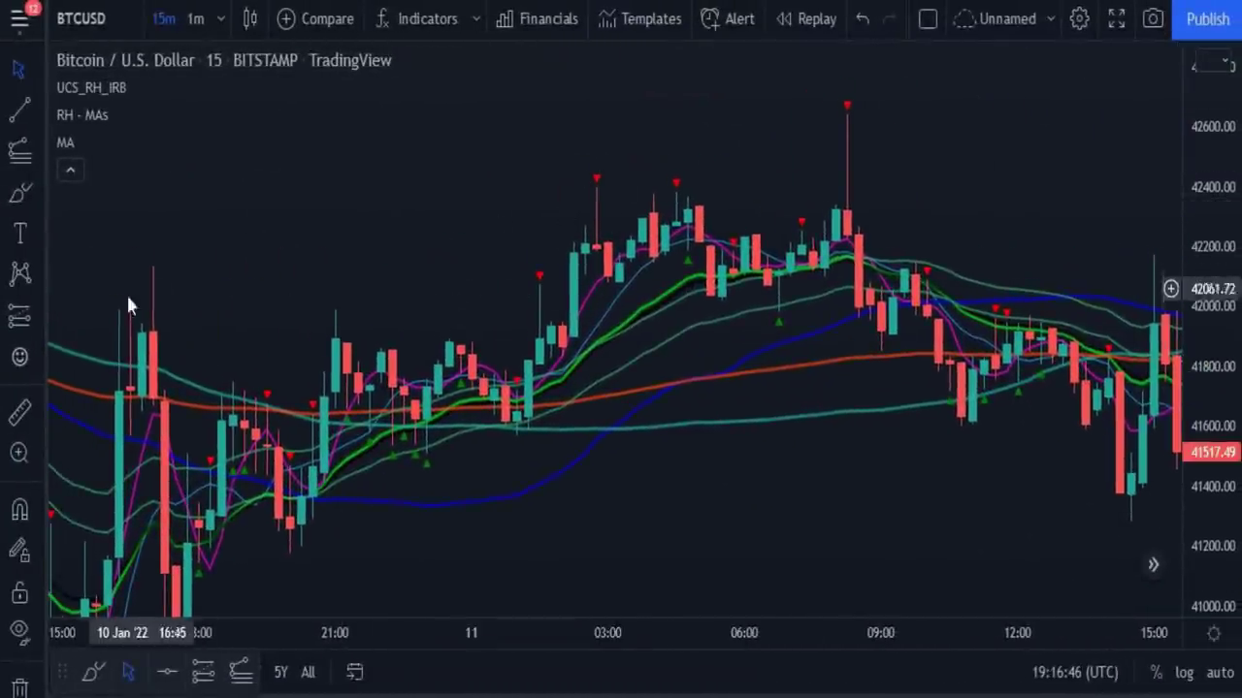
left_click(19, 316)
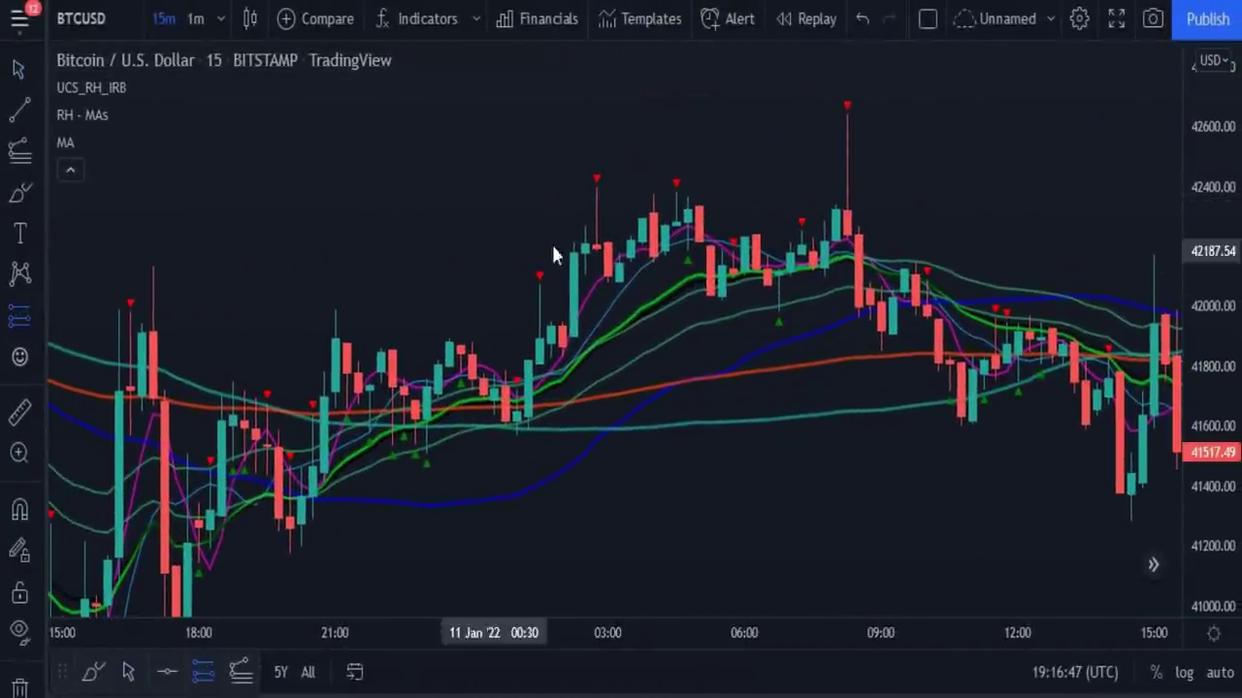
left_click(585, 184)
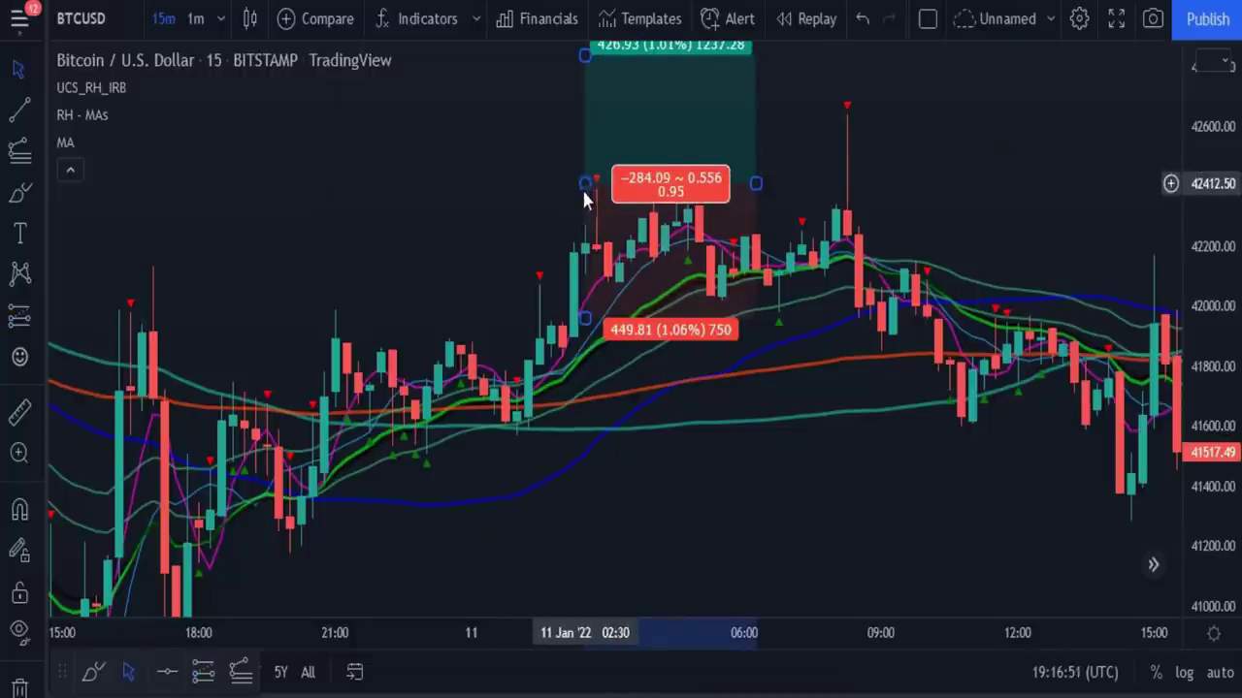
left_click_drag(585, 55, 584, 87)
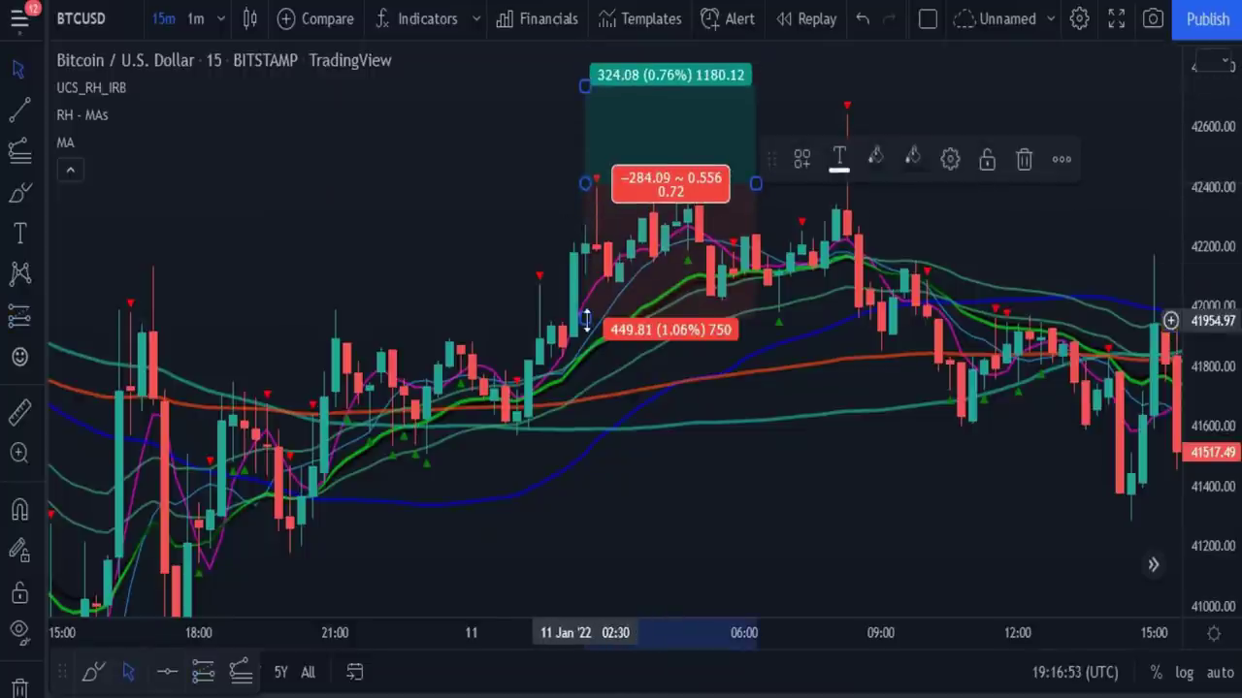
left_click_drag(585, 322, 593, 281)
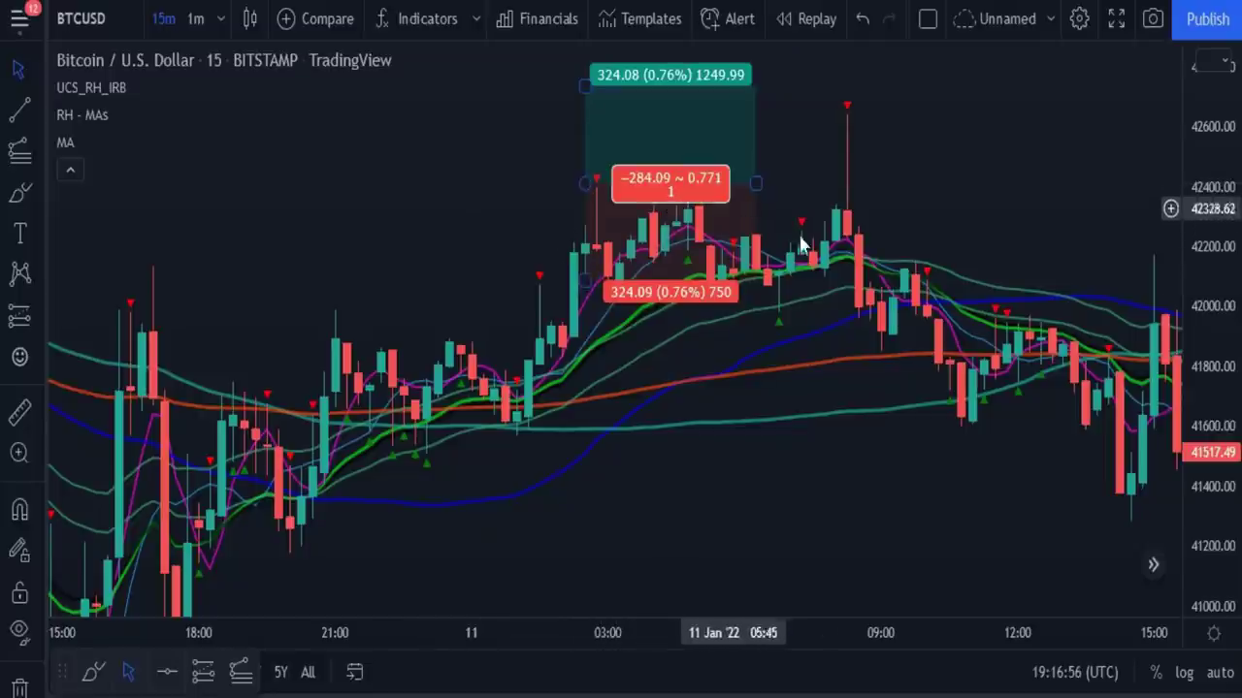
left_click_drag(756, 183, 1006, 184)
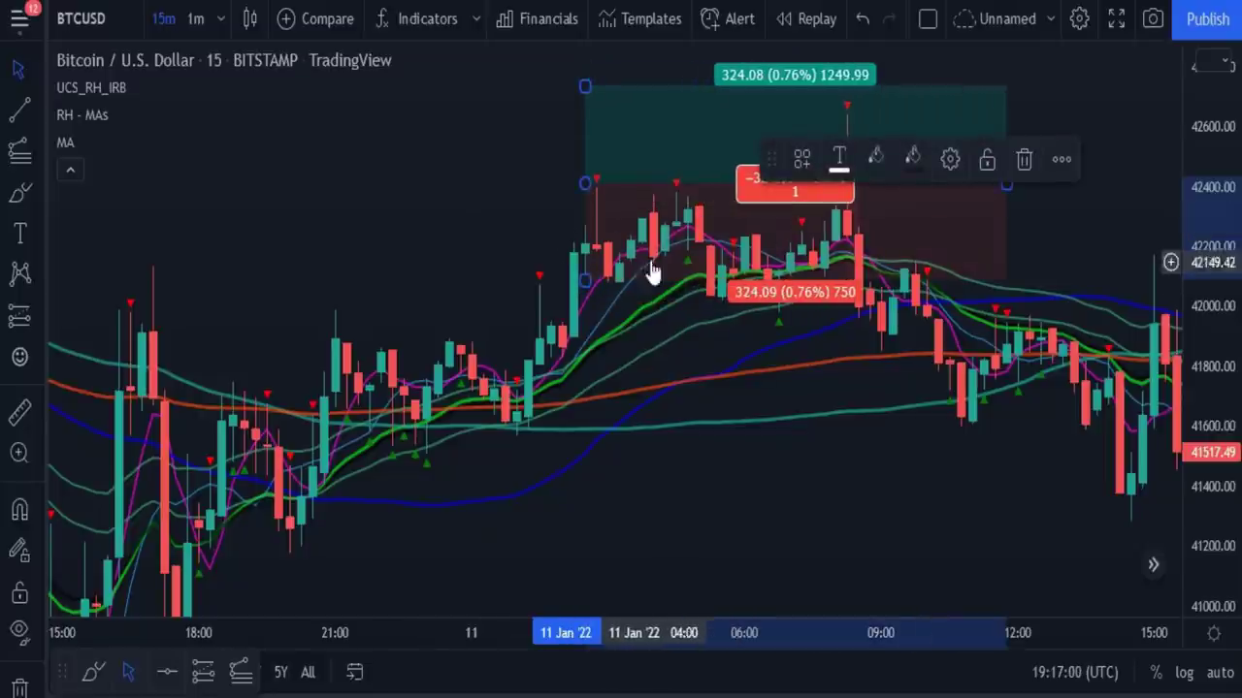
- Move the whole long position to start at 04:15, with its entry just above the 04:30 signal candle's high
left_click_drag(649, 139, 717, 133)
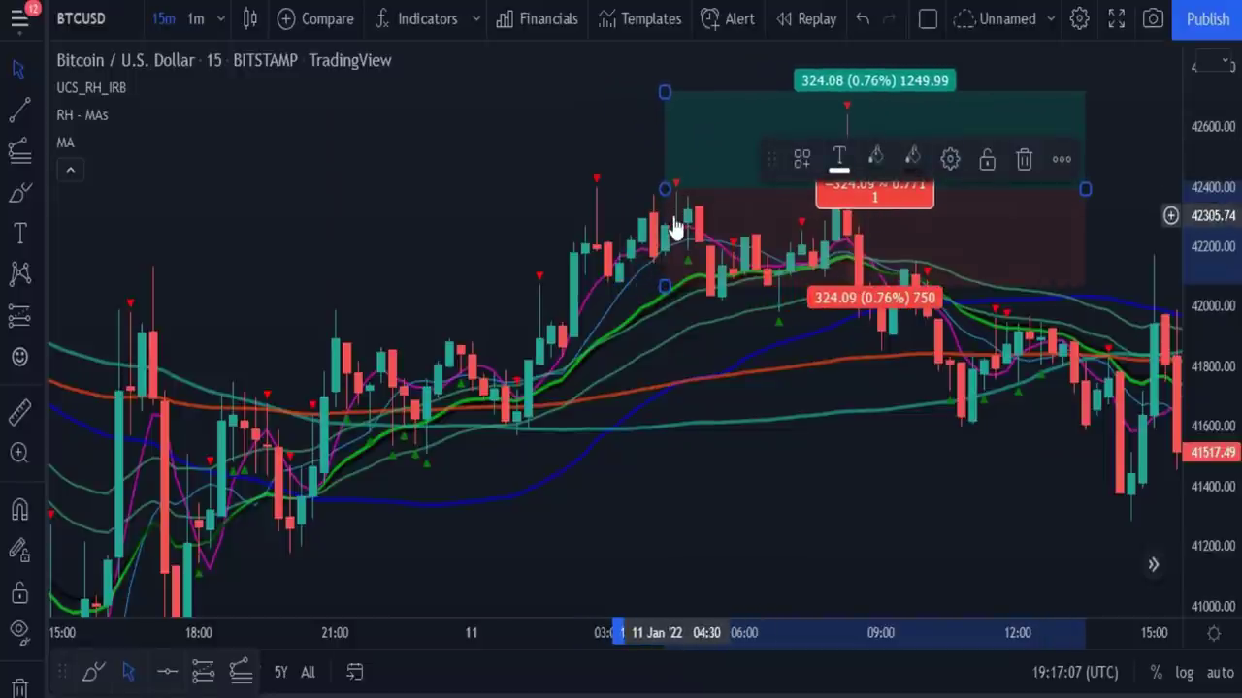
left_click(685, 229)
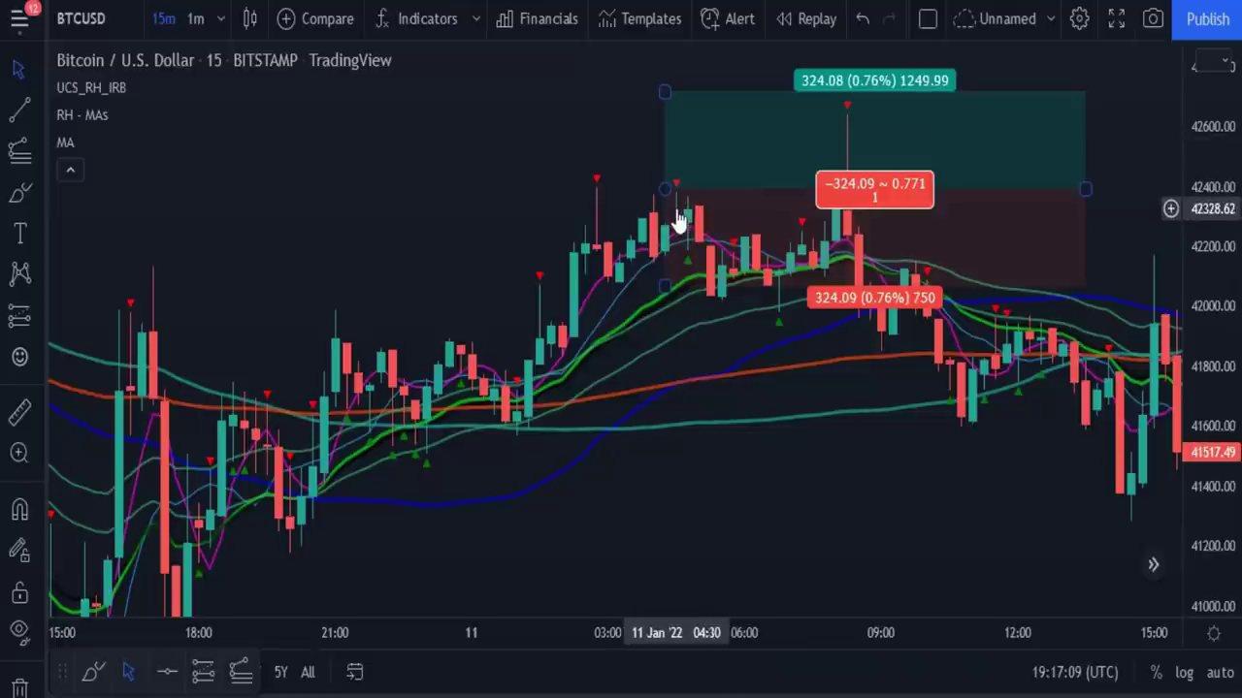